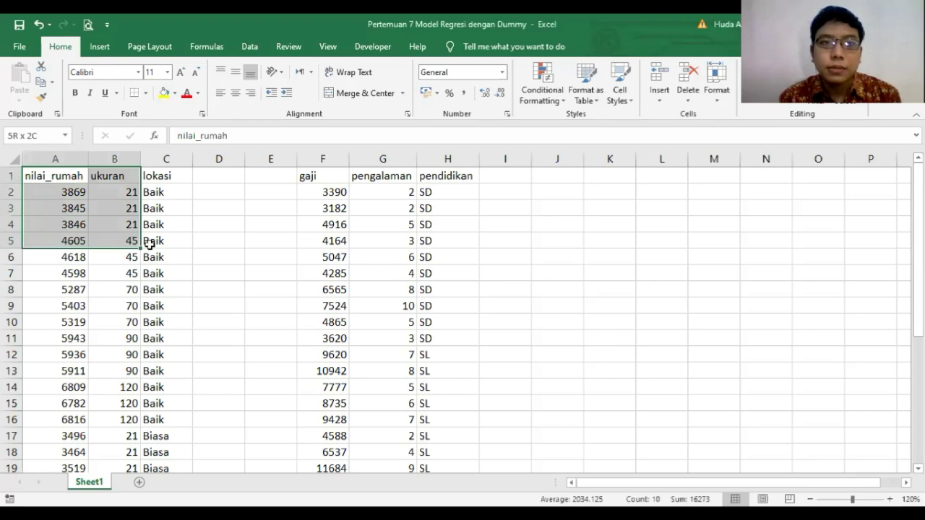
Step: Examine the house-value and salary tables, comparing their numeric columns with the categorical lokasi and pendidikan columns
{"action": "left_click_drag", "start_coordinate": [336, 182], "coordinate": [427, 235]}
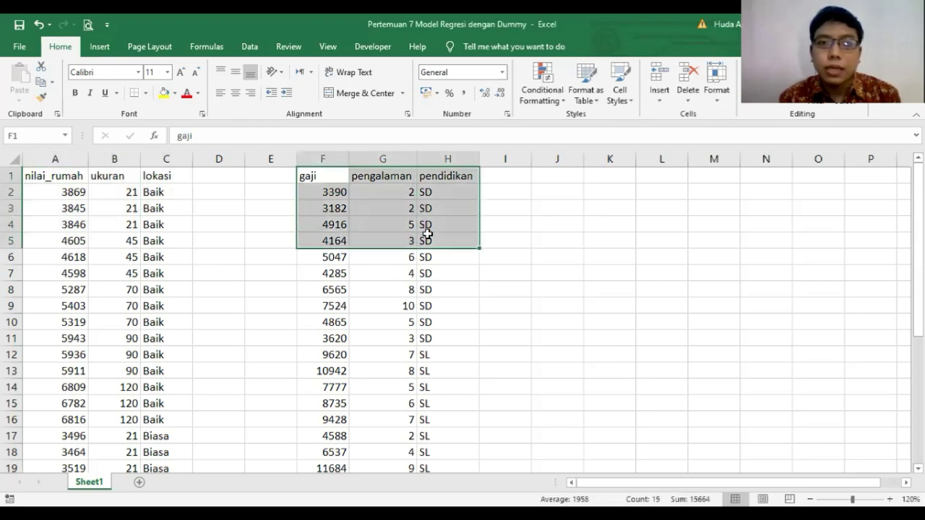
{"action": "left_click", "coordinate": [375, 225]}
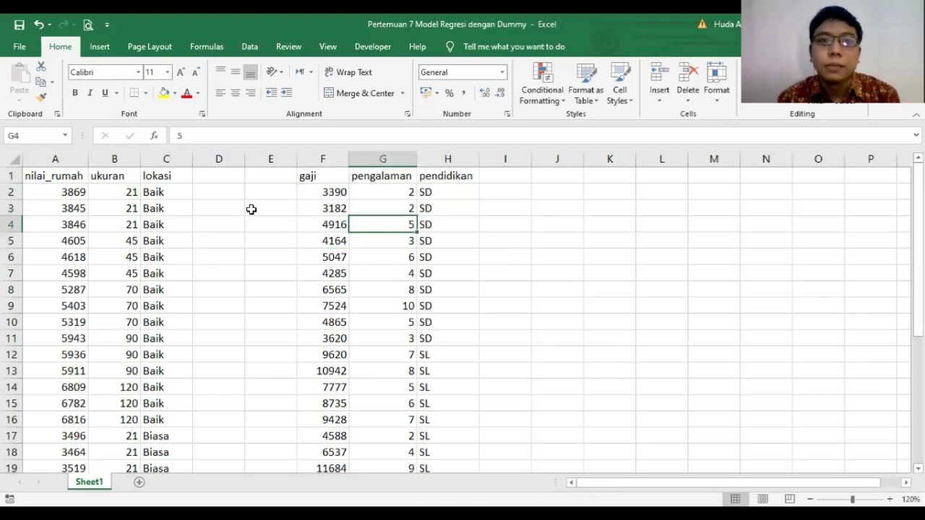
{"action": "left_click", "coordinate": [60, 189]}
{"action": "left_click", "coordinate": [130, 225], "text": "shift"}
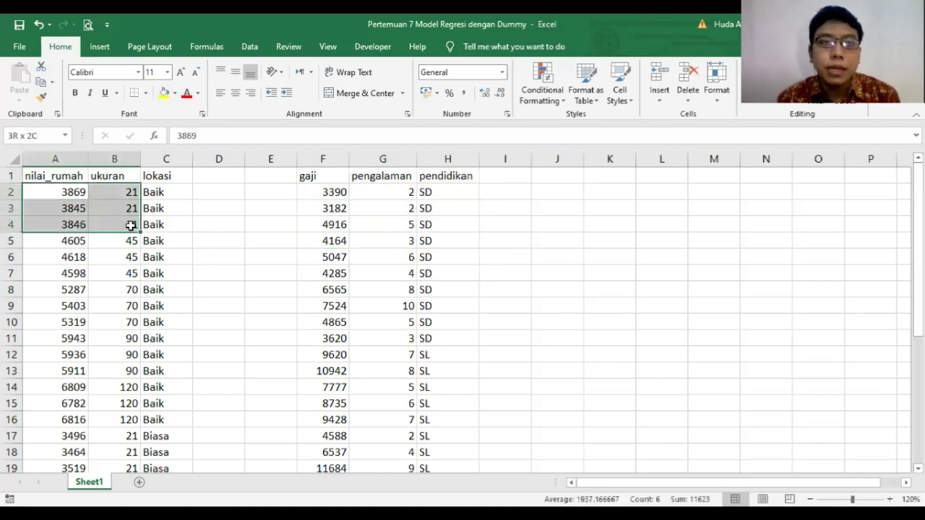
{"action": "left_click_drag", "start_coordinate": [154, 177], "coordinate": [155, 193]}
{"action": "left_click", "coordinate": [155, 193]}
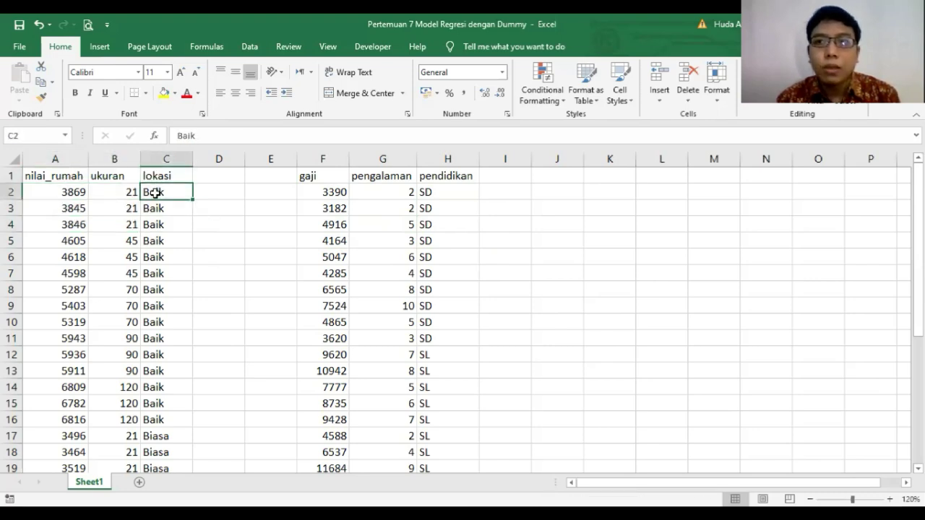
{"action": "left_click_drag", "start_coordinate": [324, 177], "coordinate": [437, 238]}
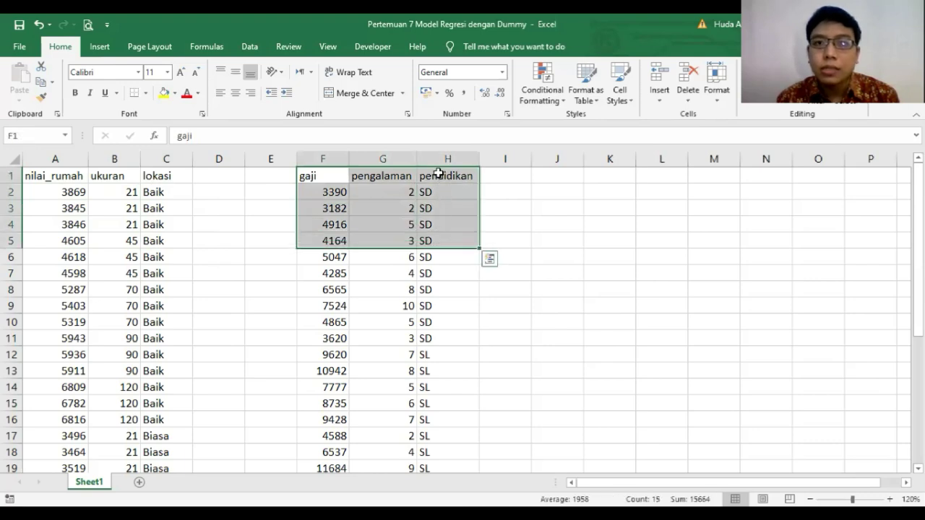
{"action": "left_click", "coordinate": [437, 178]}
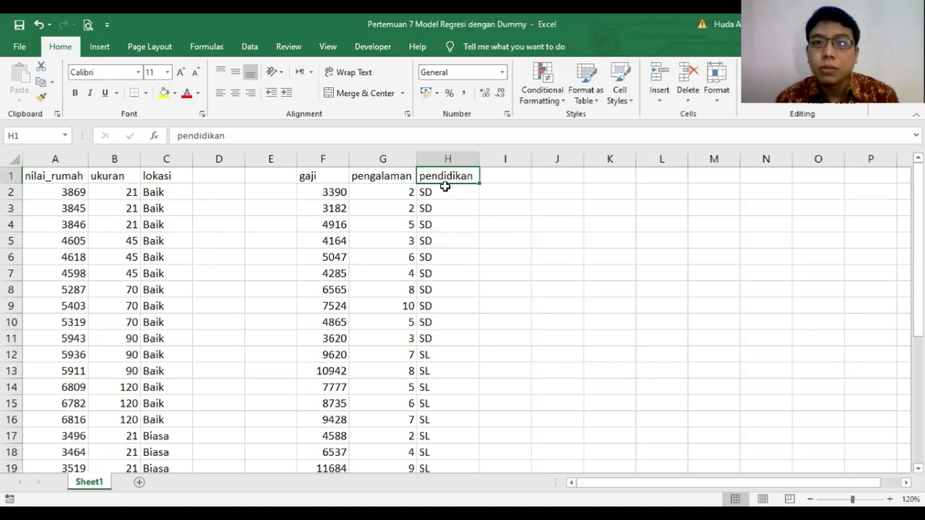
{"action": "left_click_drag", "start_coordinate": [445, 187], "coordinate": [446, 293]}
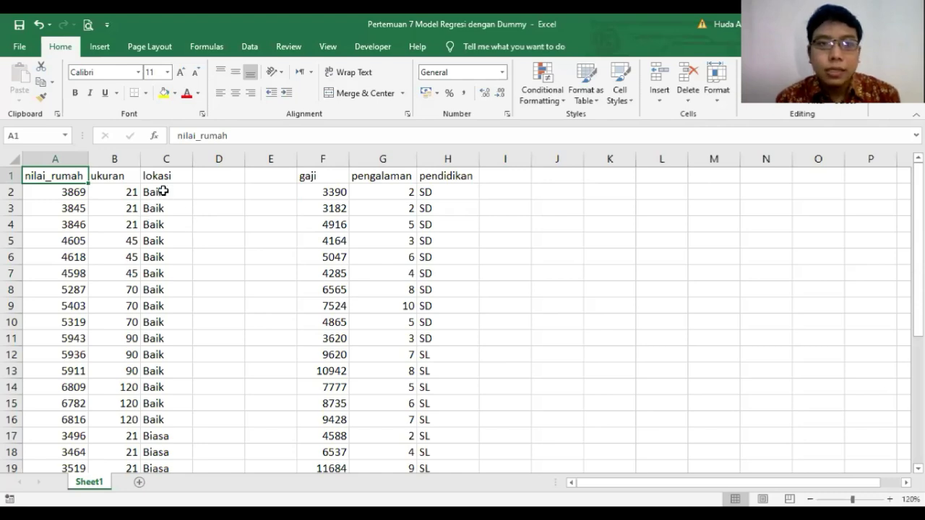
{"action": "left_click_drag", "start_coordinate": [163, 191], "coordinate": [163, 385]}
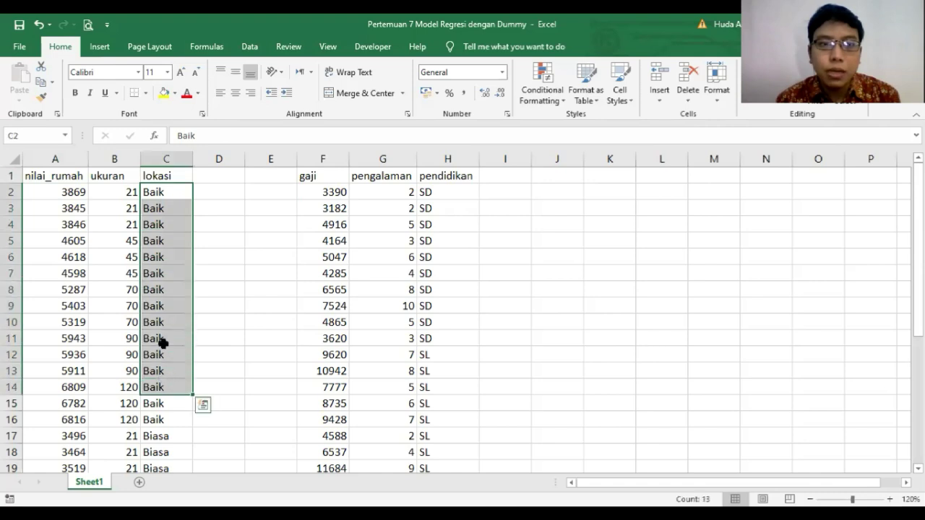
{"action": "left_click", "coordinate": [162, 190]}
{"action": "left_click_drag", "start_coordinate": [122, 191], "coordinate": [132, 240]}
{"action": "left_click_drag", "start_coordinate": [185, 189], "coordinate": [167, 266]}
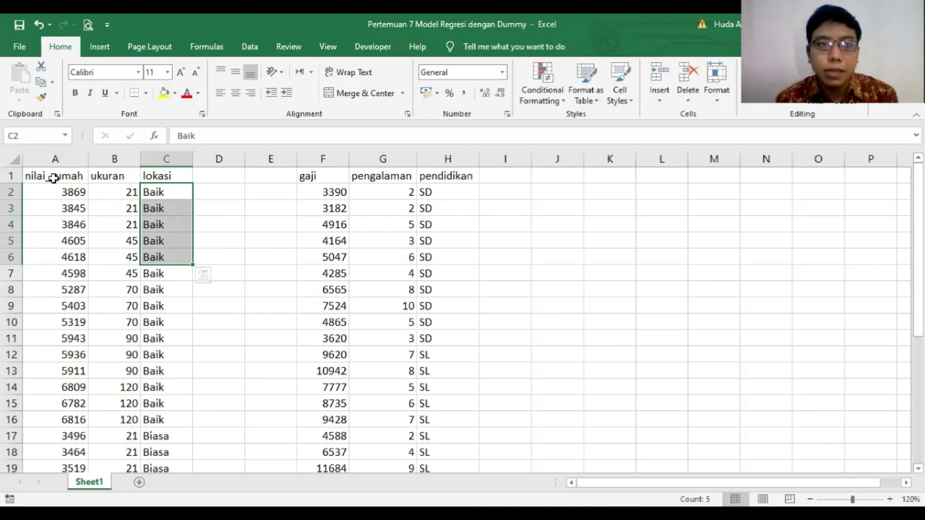
Step: Copy the nilai_rumah, ukuran and lokasi columns with their headers, range A1:C31
{"action": "left_click_drag", "start_coordinate": [85, 177], "coordinate": [164, 176]}
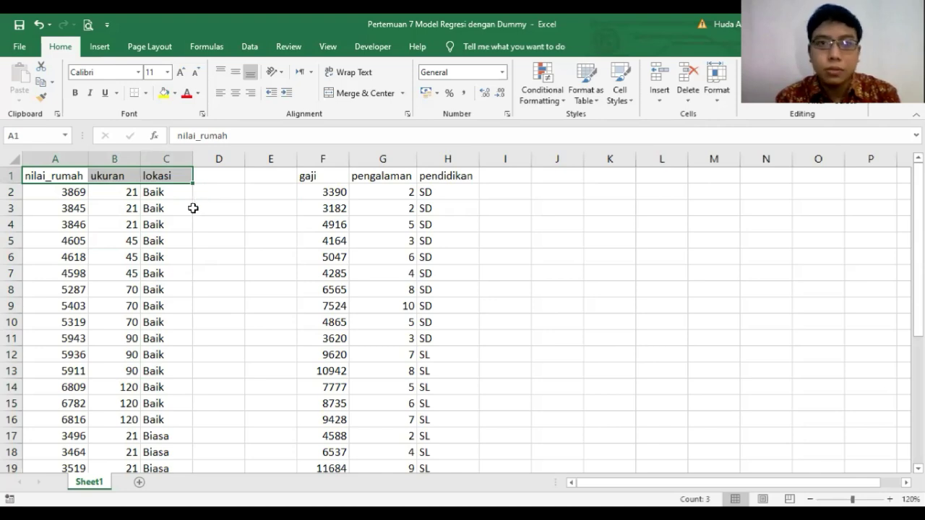
{"action": "key", "text": "ctrl+shift+Down"}
{"action": "key", "text": "ctrl+c"}
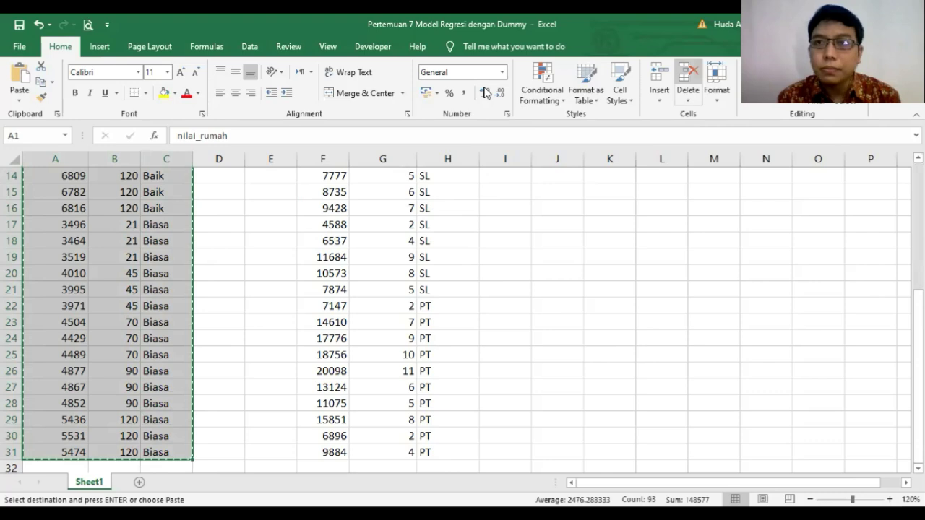
Step: Switch to Stata and open the Data Editor in edit mode
{"action": "left_click", "coordinate": [846, 23]}
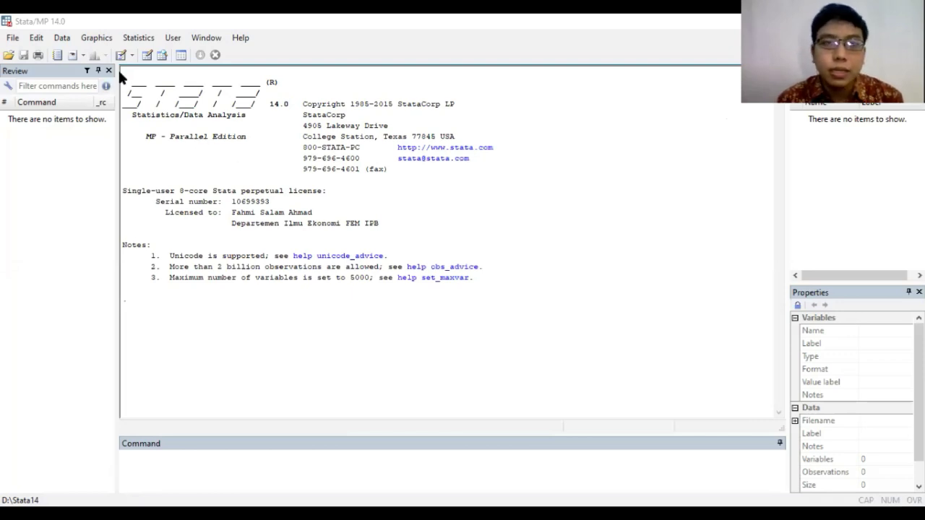
{"action": "left_click", "coordinate": [61, 42]}
{"action": "mouse_move", "coordinate": [173, 69]}
{"action": "left_click", "coordinate": [264, 71]}
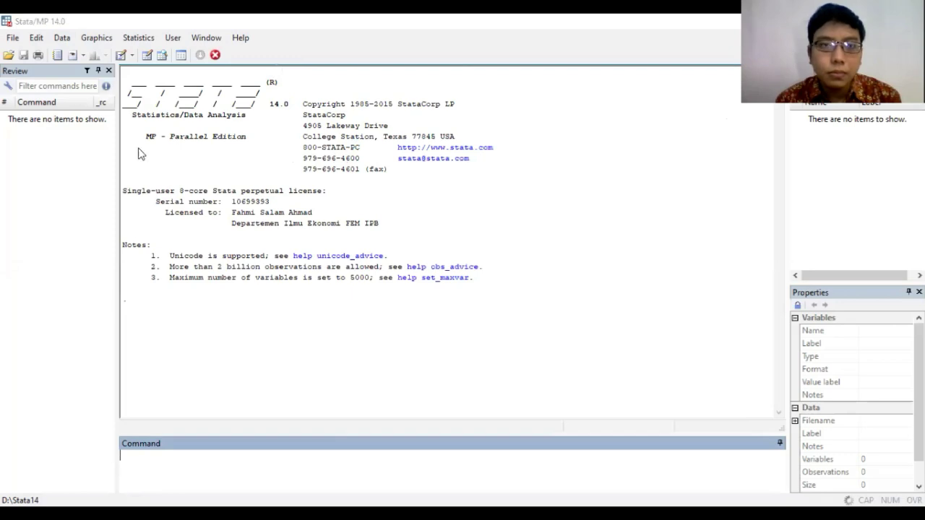
Step: Paste the copied house data into the empty Data Editor, treating the first row as variable names
{"action": "right_click", "coordinate": [41, 107]}
{"action": "left_click", "coordinate": [89, 126]}
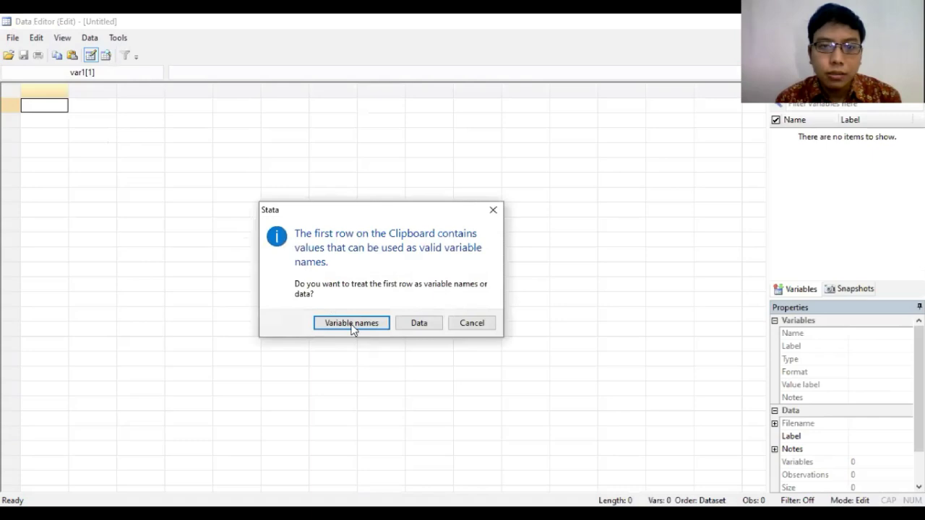
{"action": "key", "text": "Return"}
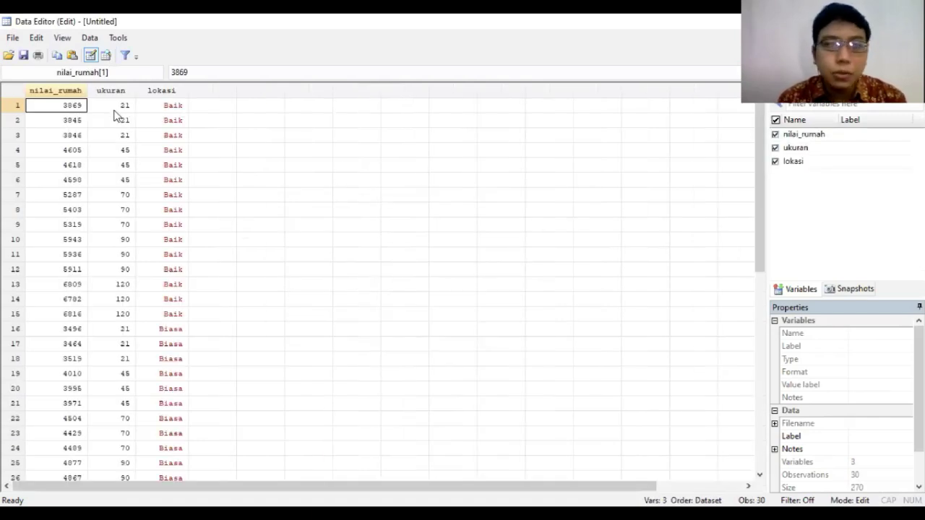
Step: Examine the pasted ukuran and lokasi columns, checking the data types and the Baik and Biasa categories
{"action": "left_click_drag", "start_coordinate": [112, 110], "coordinate": [116, 229]}
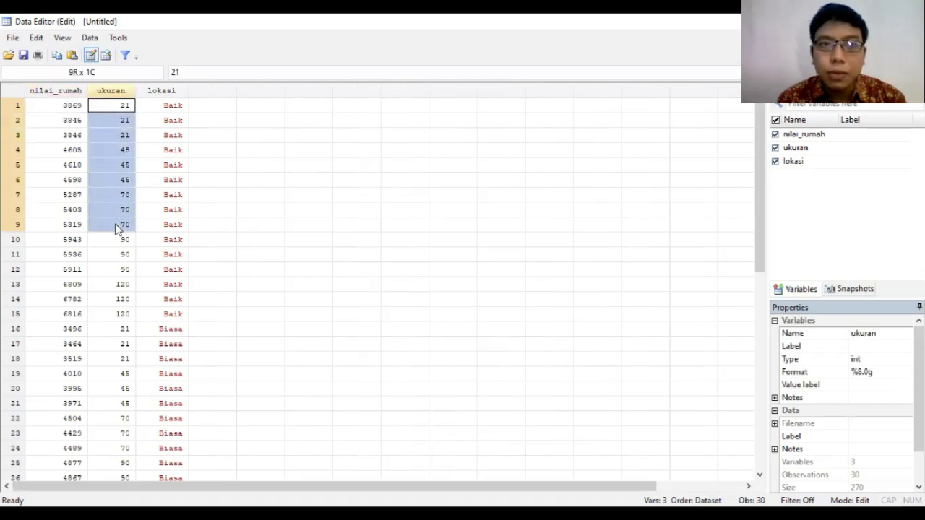
{"action": "left_click", "coordinate": [112, 110]}
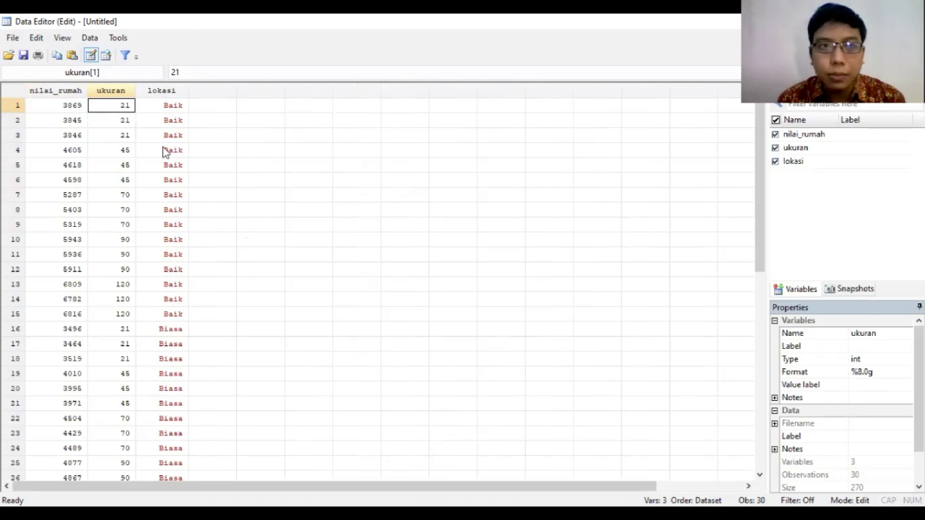
{"action": "left_click", "coordinate": [169, 105]}
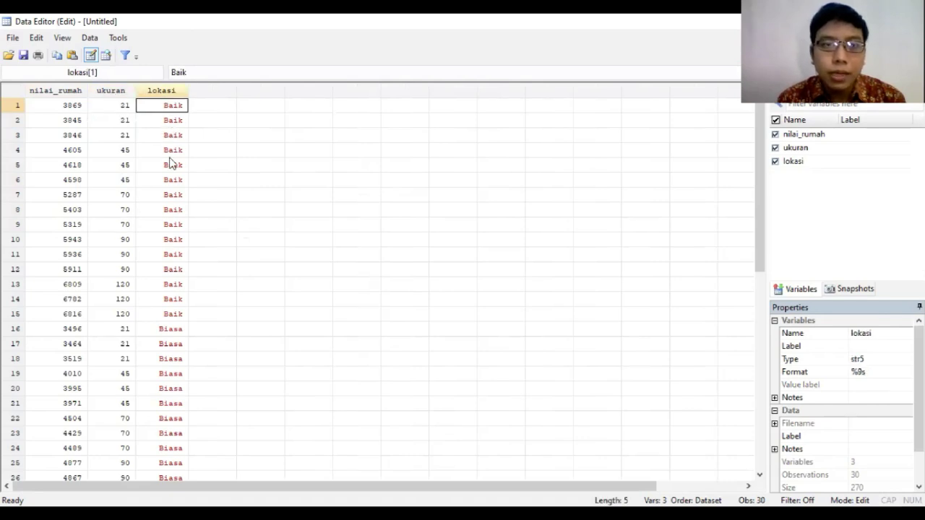
{"action": "left_click_drag", "start_coordinate": [169, 107], "coordinate": [171, 193]}
{"action": "left_click", "coordinate": [169, 117]}
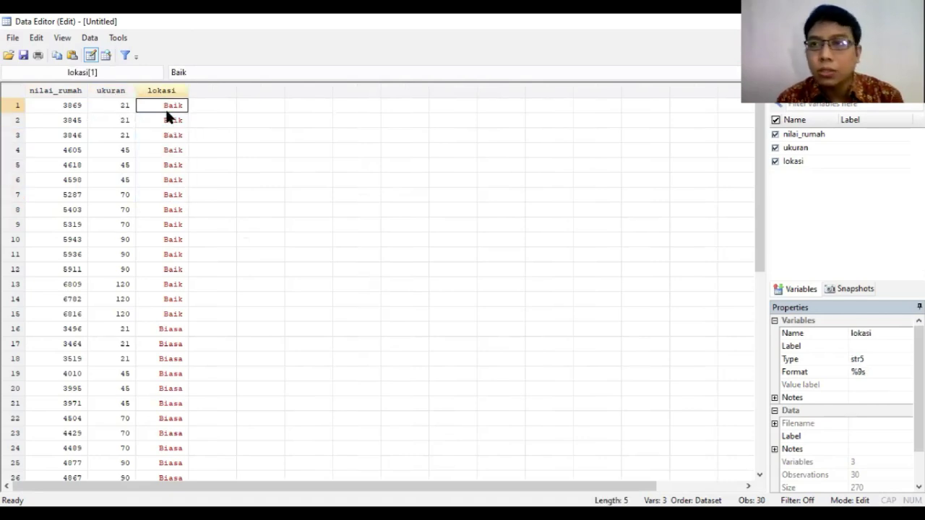
{"action": "left_click", "coordinate": [168, 121]}
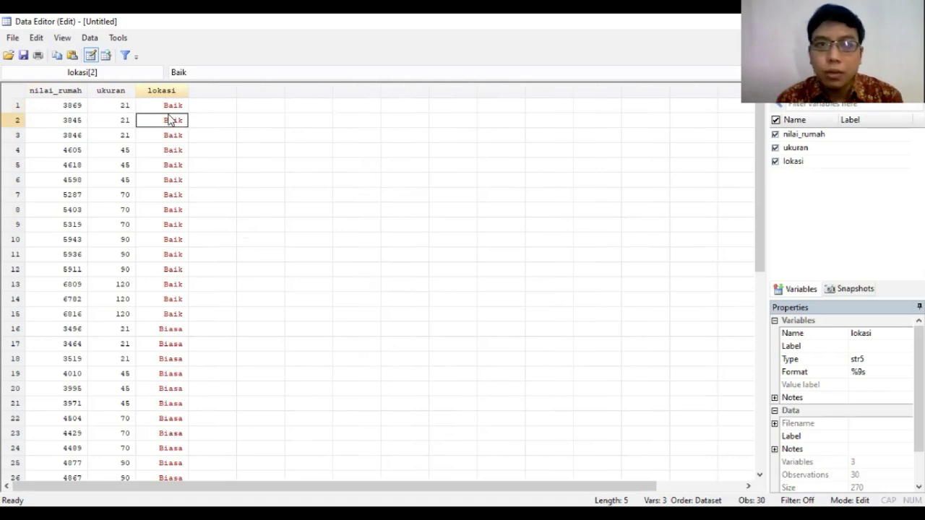
{"action": "left_click", "coordinate": [170, 109]}
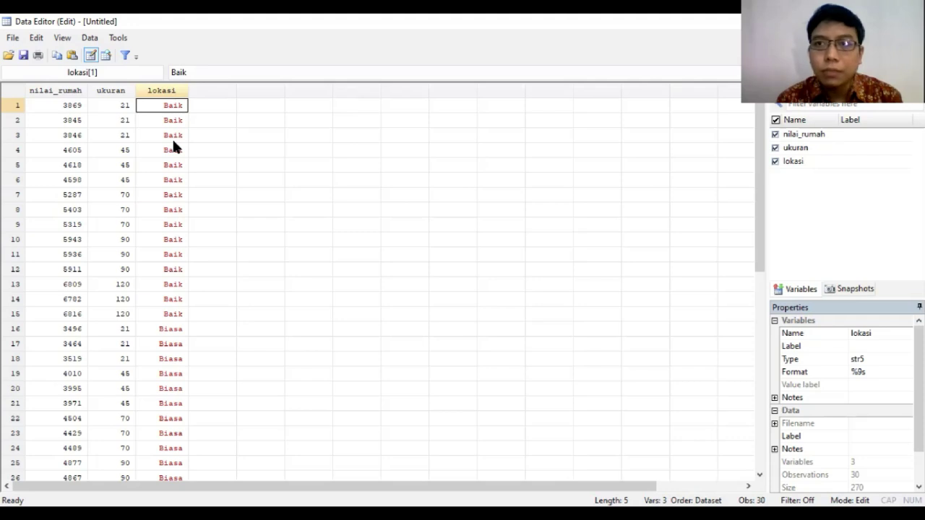
{"action": "left_click", "coordinate": [202, 110]}
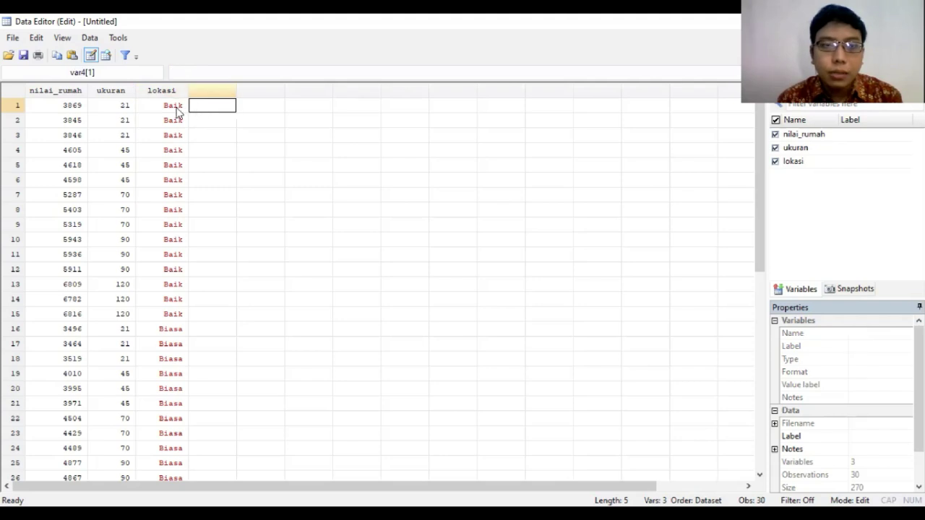
{"action": "left_click_drag", "start_coordinate": [177, 110], "coordinate": [172, 224]}
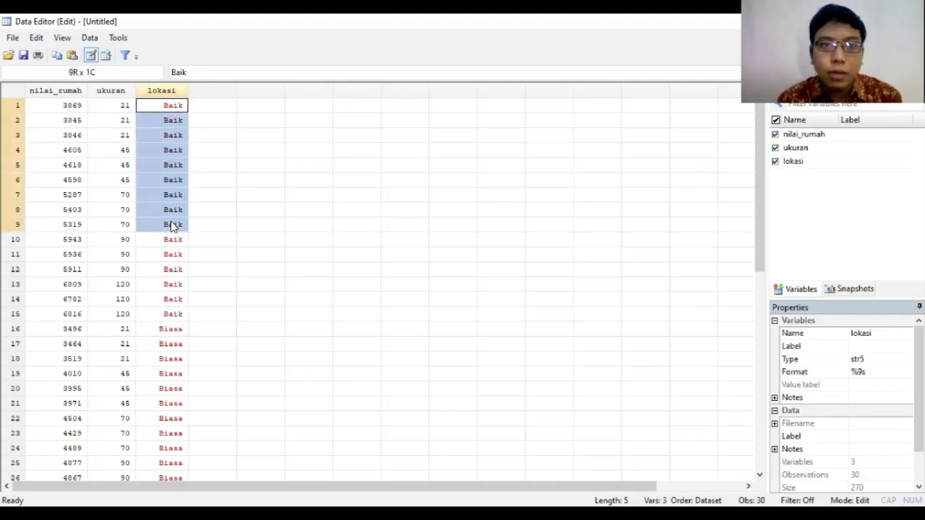
{"action": "left_click", "coordinate": [202, 106]}
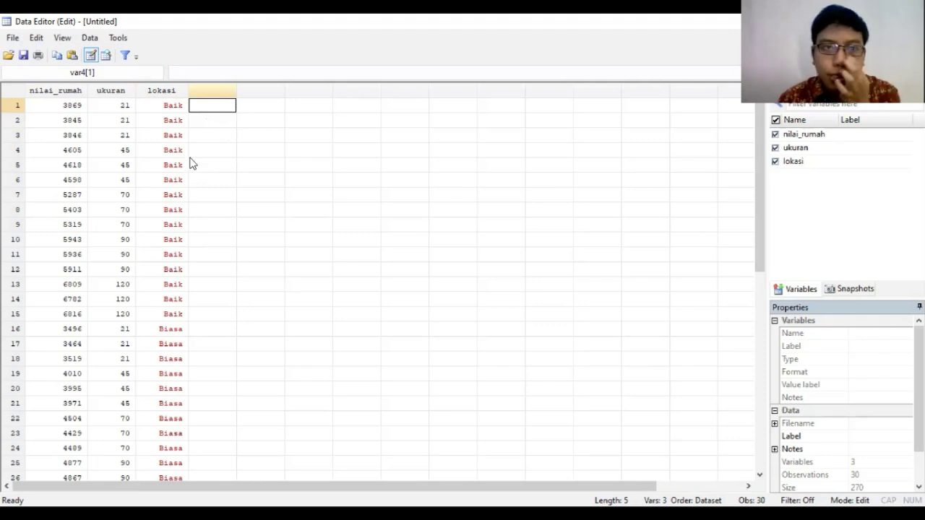
{"action": "left_click_drag", "start_coordinate": [174, 108], "coordinate": [170, 273]}
{"action": "left_click_drag", "start_coordinate": [170, 329], "coordinate": [171, 358]}
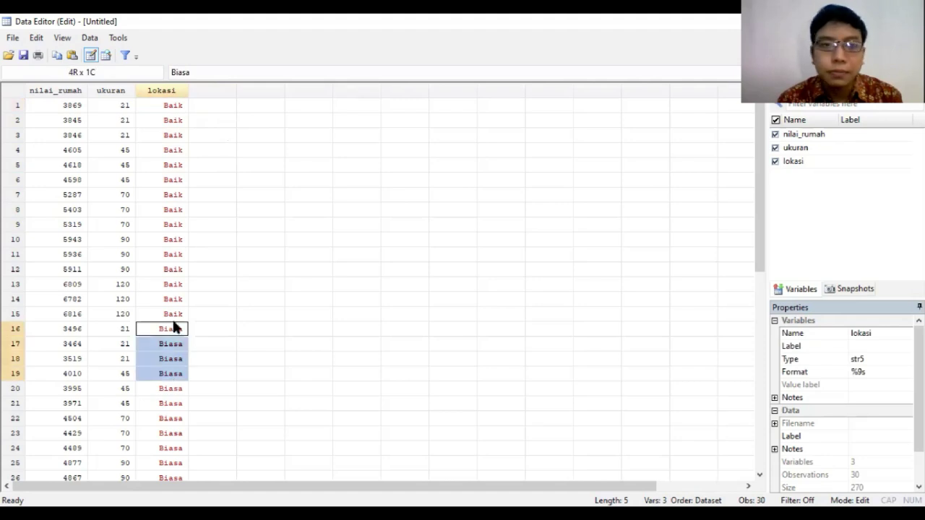
{"action": "left_click", "coordinate": [172, 286]}
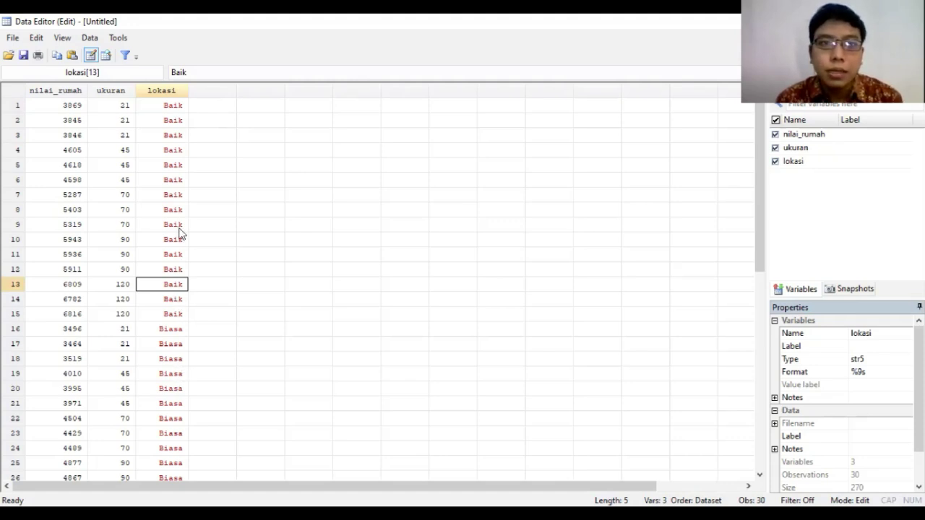
{"action": "left_click", "coordinate": [174, 331]}
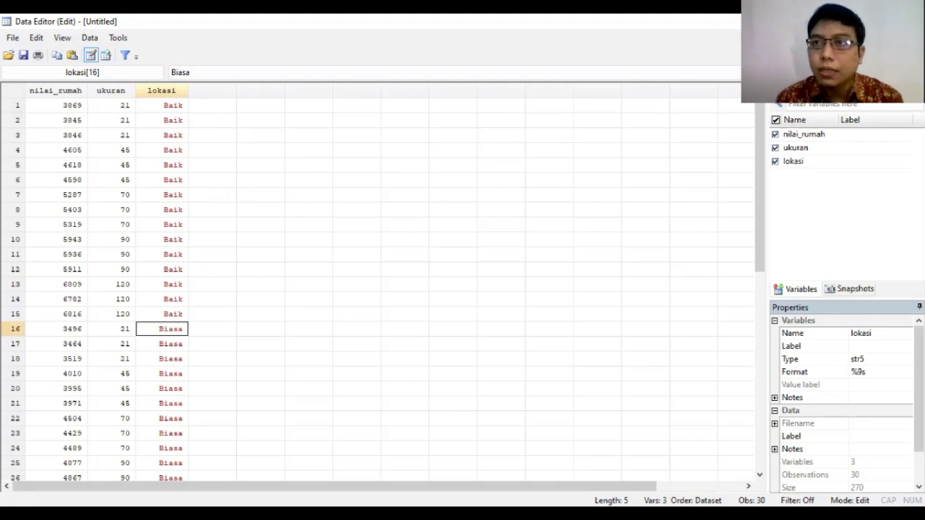
Step: Close the Data Editor and write the command "label define 1 Biasa 2 Baik" without running it
{"action": "key", "text": "alt+F4"}
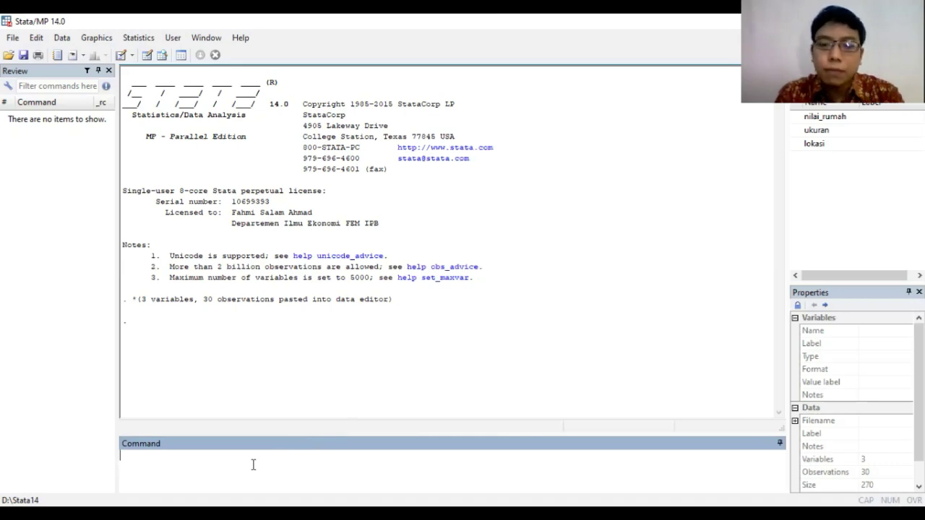
{"action": "type", "text": "label de"}
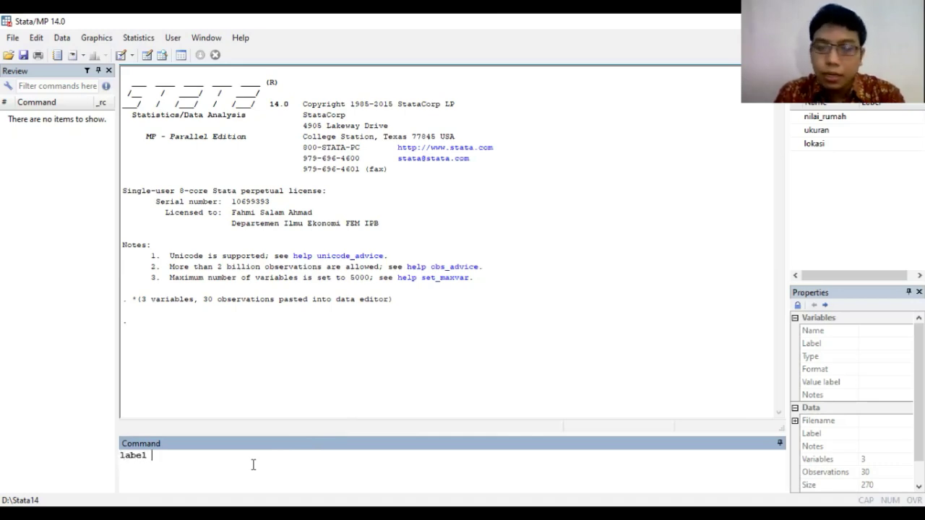
{"action": "type", "text": "fine"}
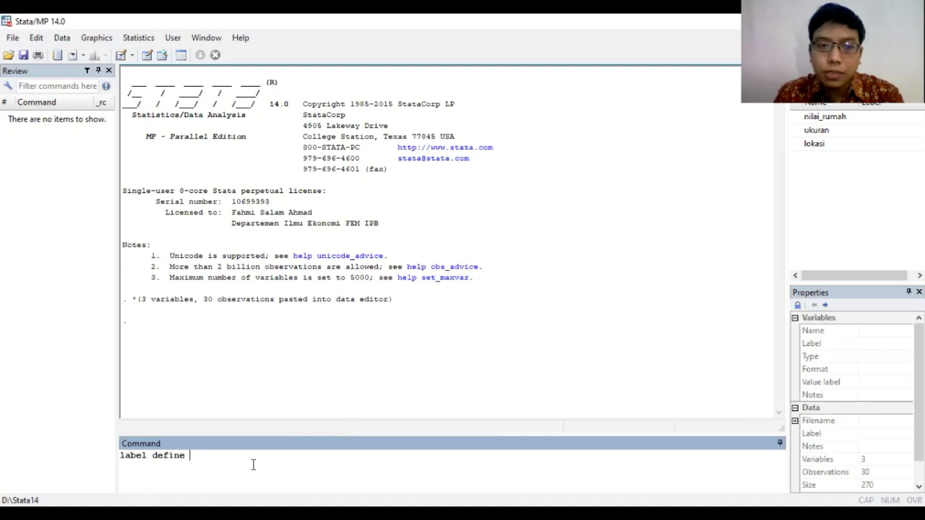
{"action": "type", "text": "1"}
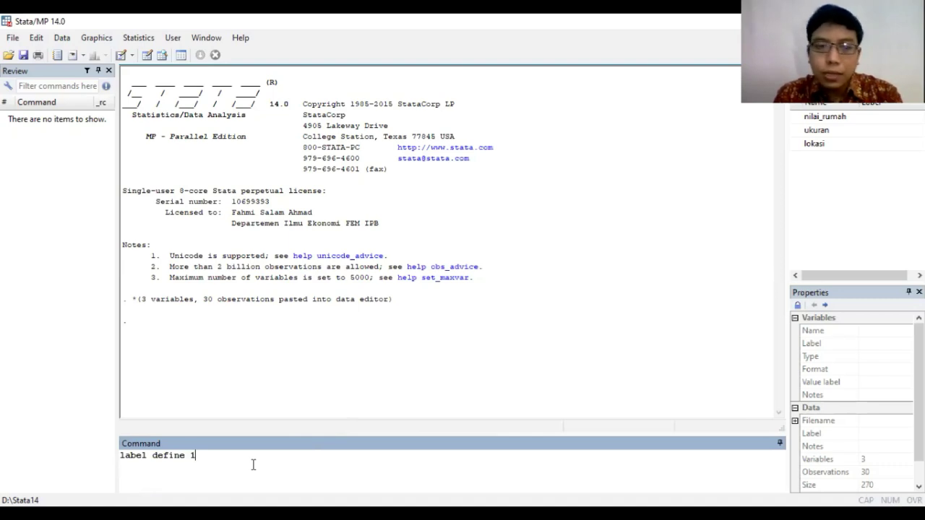
{"action": "type", "text": " Biasa"}
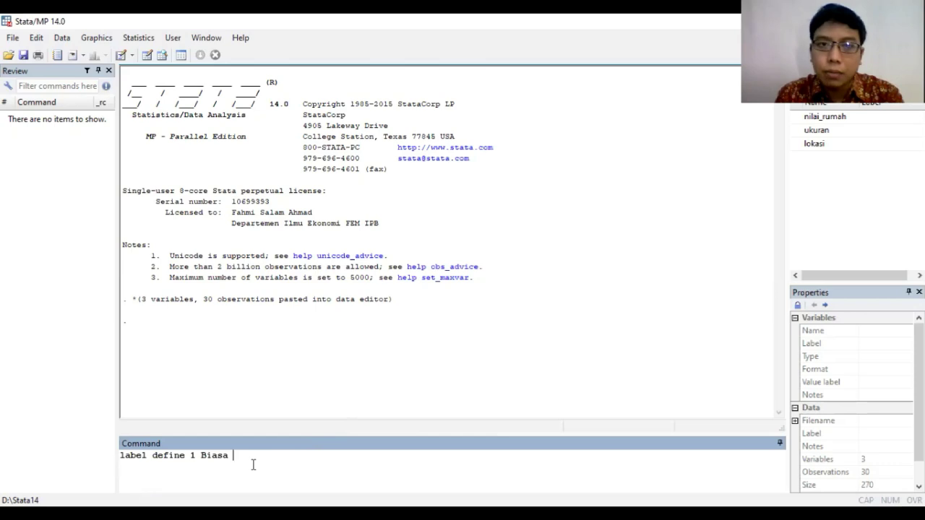
{"action": "type", "text": "2 Baik"}
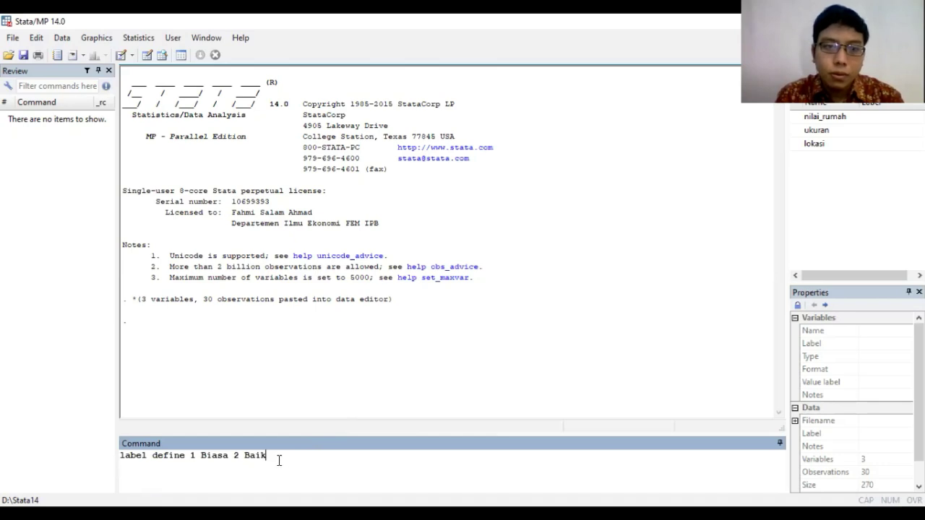
Step: Insert the label name lok before the value 1 in the unexecuted label define command
{"action": "key", "text": "Left"}
{"action": "key", "text": "Left"}
{"action": "key", "text": "Left"}
{"action": "key", "text": "Left"}
{"action": "key", "text": "Left"}
{"action": "key", "text": "Left"}
{"action": "key", "text": "Left"}
{"action": "key", "text": "Left"}
{"action": "key", "text": "Left"}
{"action": "key", "text": "Left"}
{"action": "key", "text": "Left"}
{"action": "key", "text": "Left"}
{"action": "key", "text": "Left"}
{"action": "key", "text": "Left"}
{"action": "key", "text": "Left"}
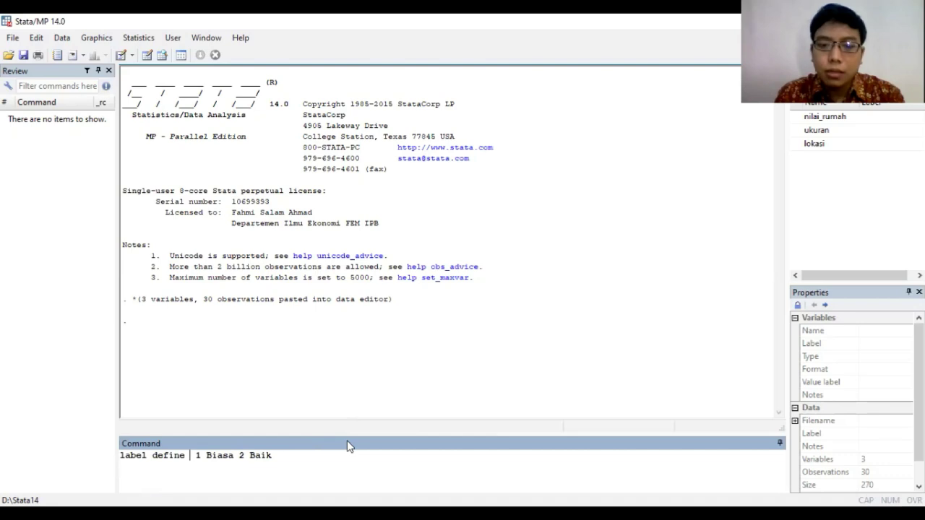
{"action": "type", "text": "lok"}
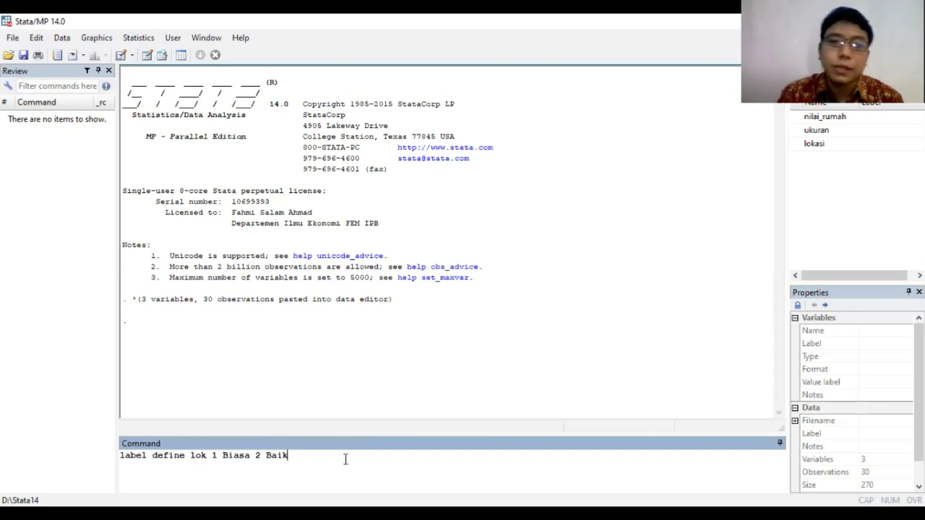
Step: Run the prepared lok label definition and encode lokasi into a new variable lingkungan using label(lok)
{"action": "key", "text": "Return"}
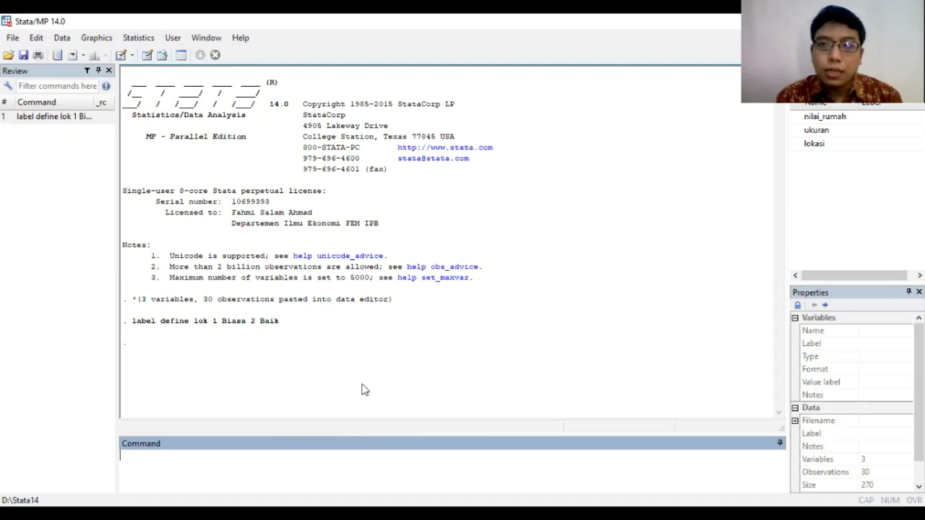
{"action": "type", "text": "en"}
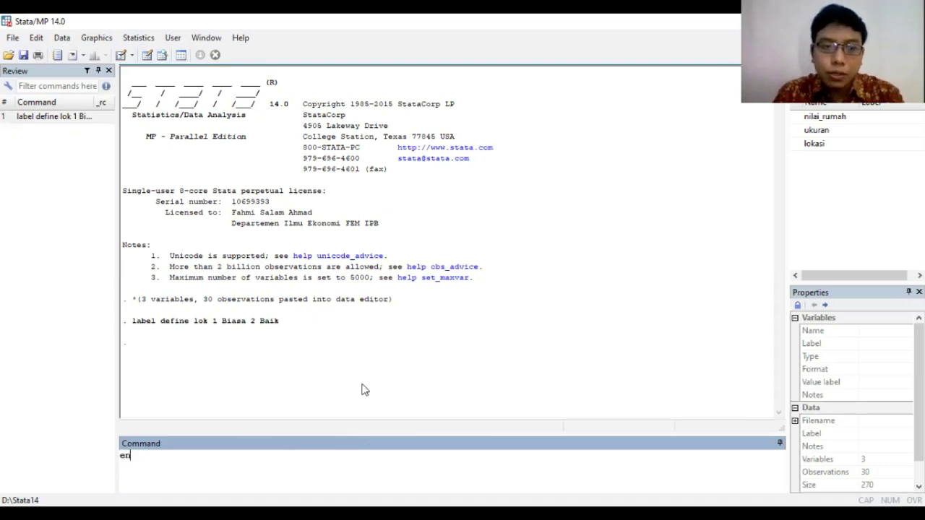
{"action": "type", "text": "code"}
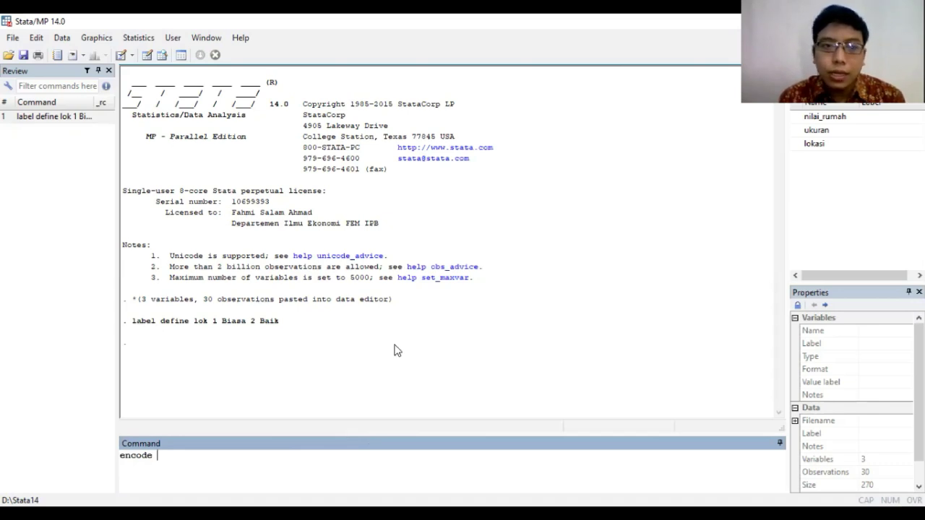
{"action": "type", "text": "lokasi, gen(lingkungan) "}
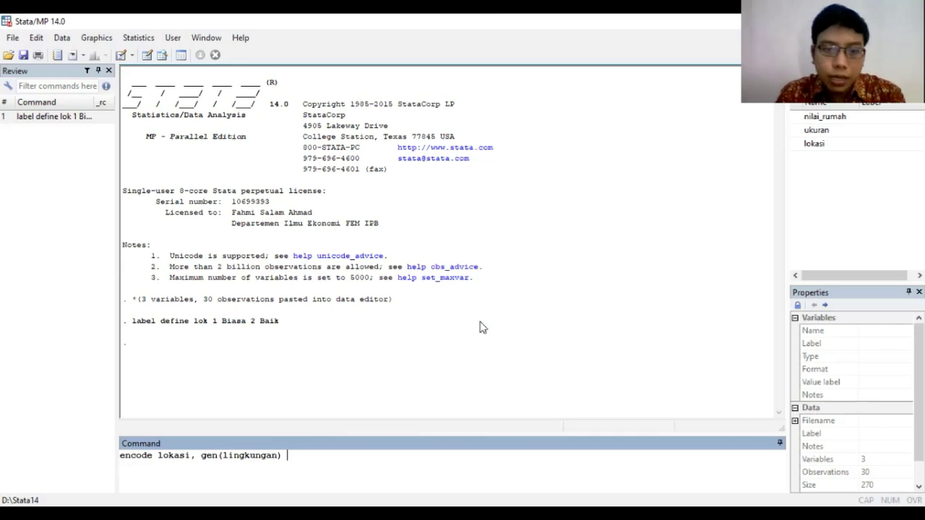
{"action": "type", "text": "label "}
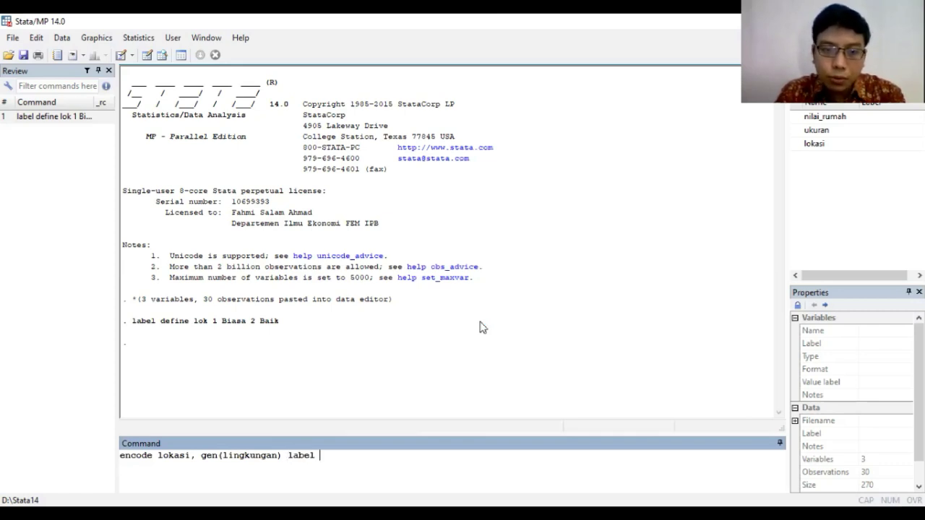
{"action": "type", "text": "(lok)"}
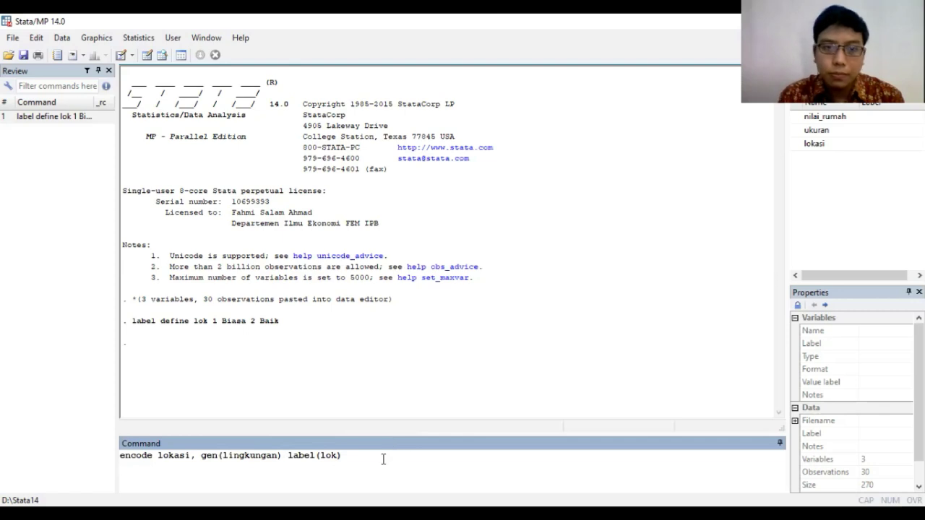
{"action": "key", "text": "Return"}
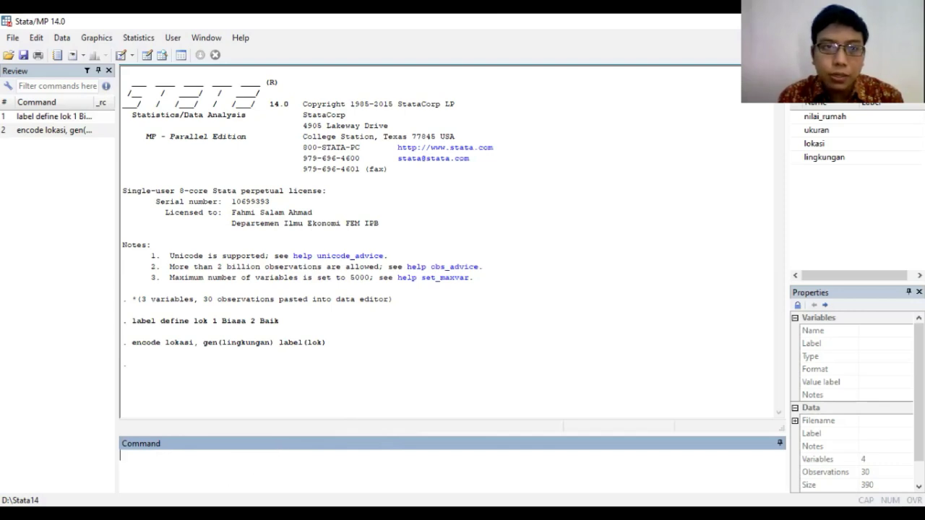
Step: Check the lingkungan column in the Data Editor, and tabulate the frequencies of lokasi and lingkungan
{"action": "key", "text": "alt+Tab"}
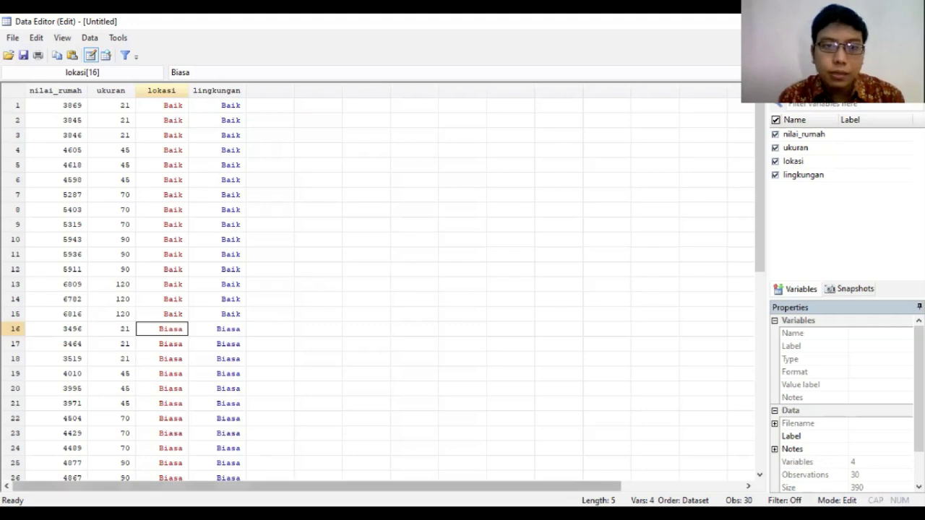
{"action": "key", "text": "alt+Tab"}
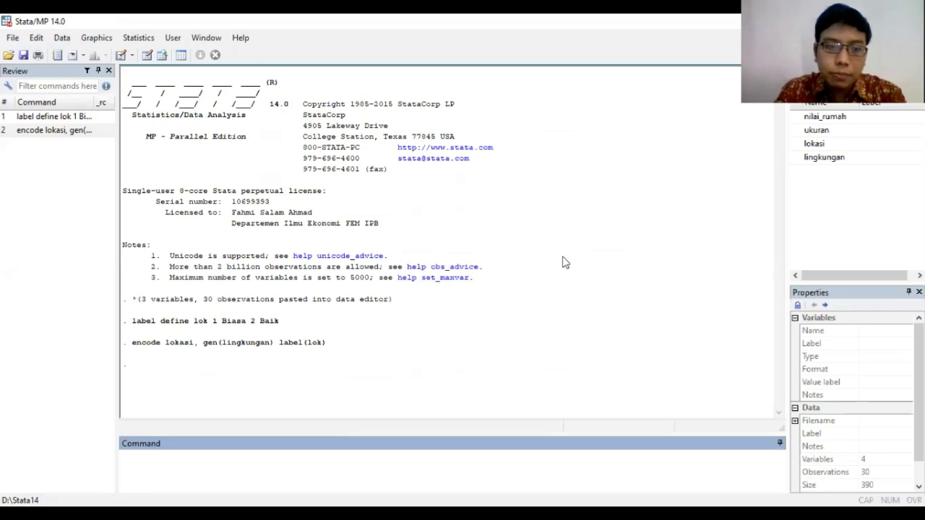
{"action": "type", "text": "tab"}
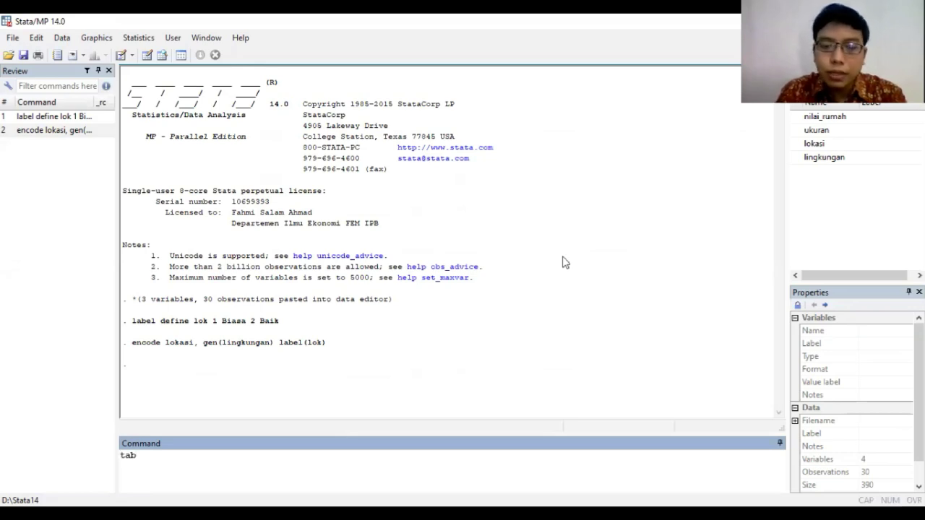
{"action": "type", "text": " lokasi"}
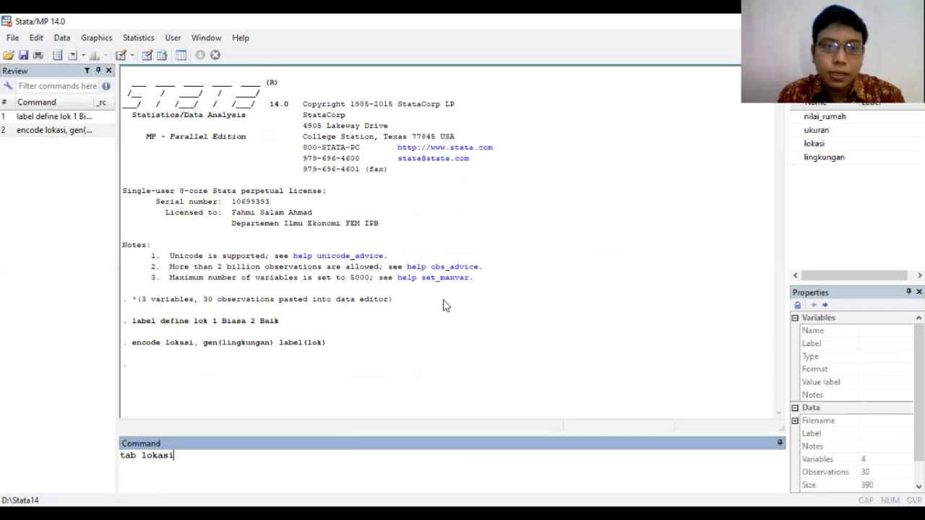
{"action": "key", "text": "Return"}
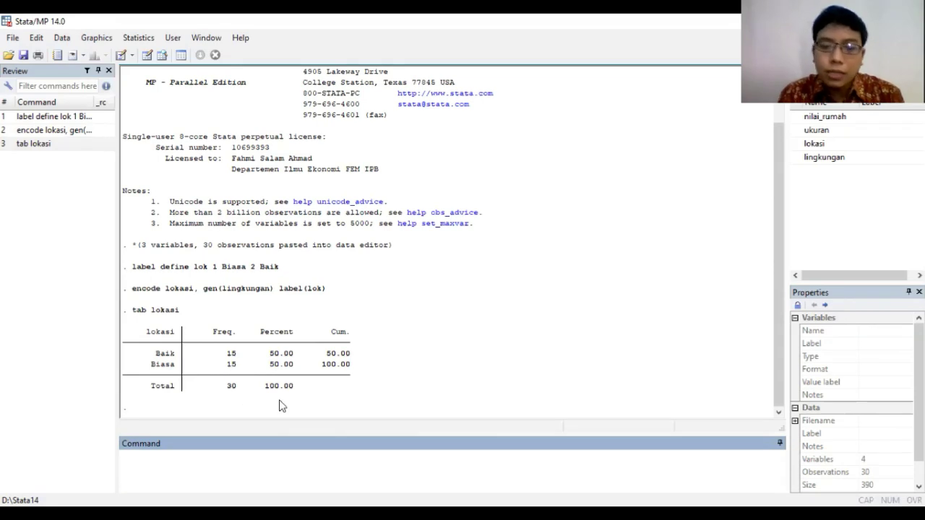
{"action": "type", "text": "tab lingkung"}
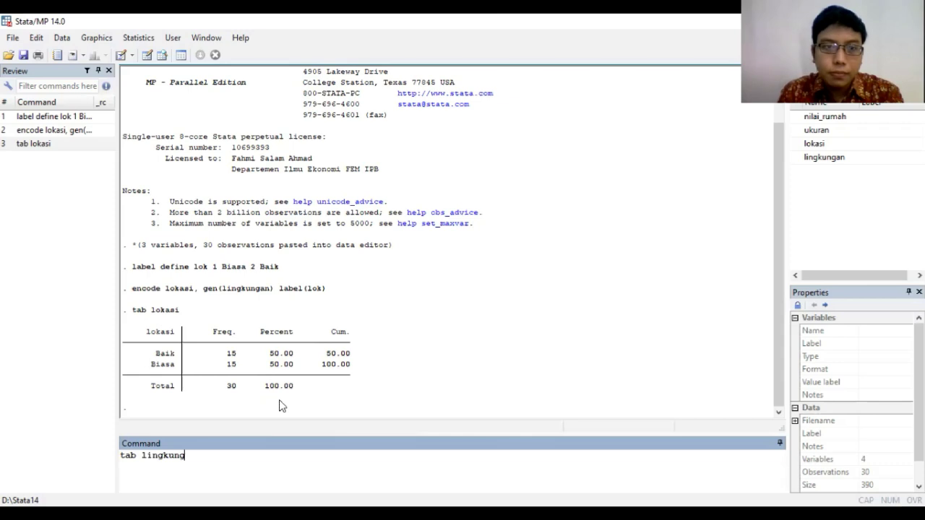
{"action": "type", "text": "an"}
{"action": "key", "text": "Return"}
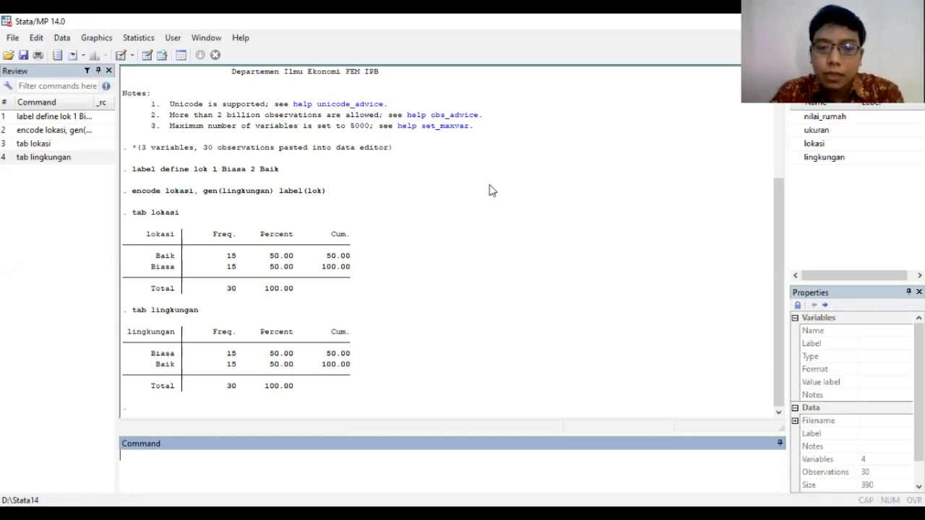
Step: Regress nilai_rumah on ukuran and the factor variable i.lingkungan
{"action": "type", "text": "regress"}
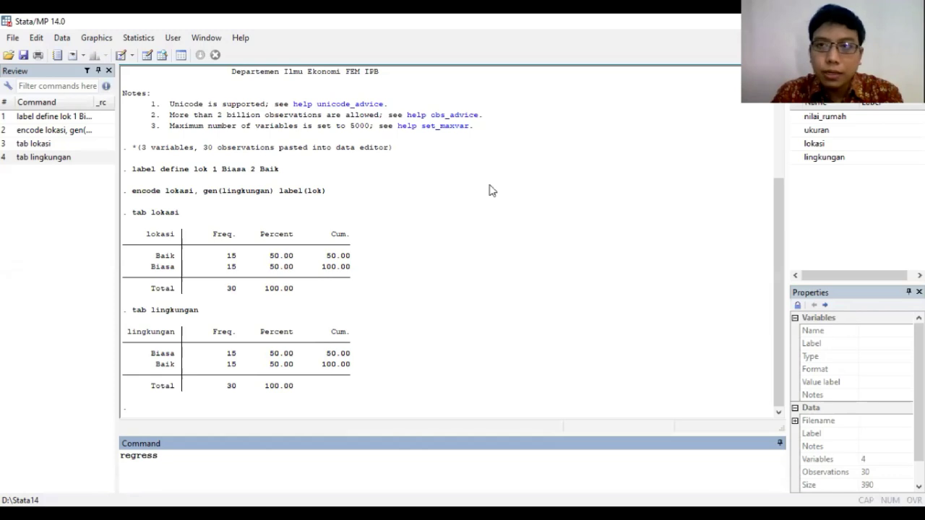
{"action": "type", "text": " nilai_rumah"}
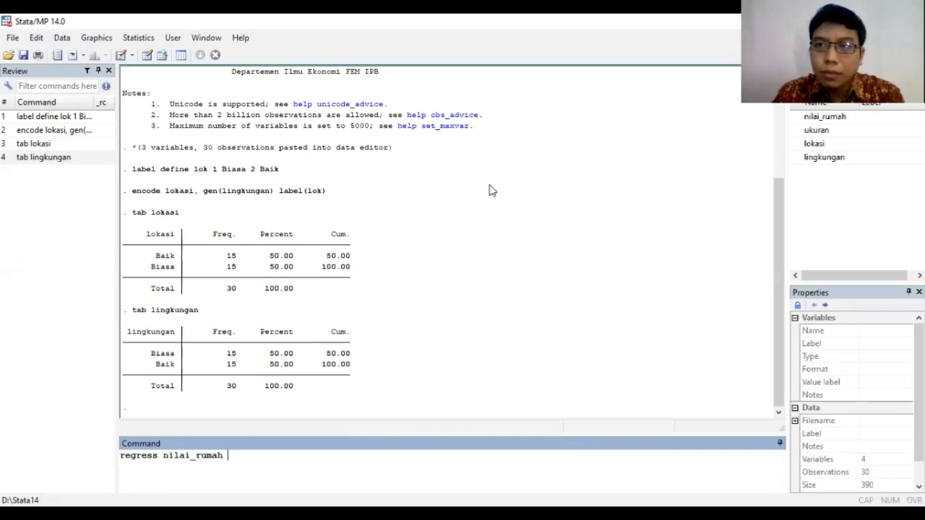
{"action": "type", "text": " ukuran"}
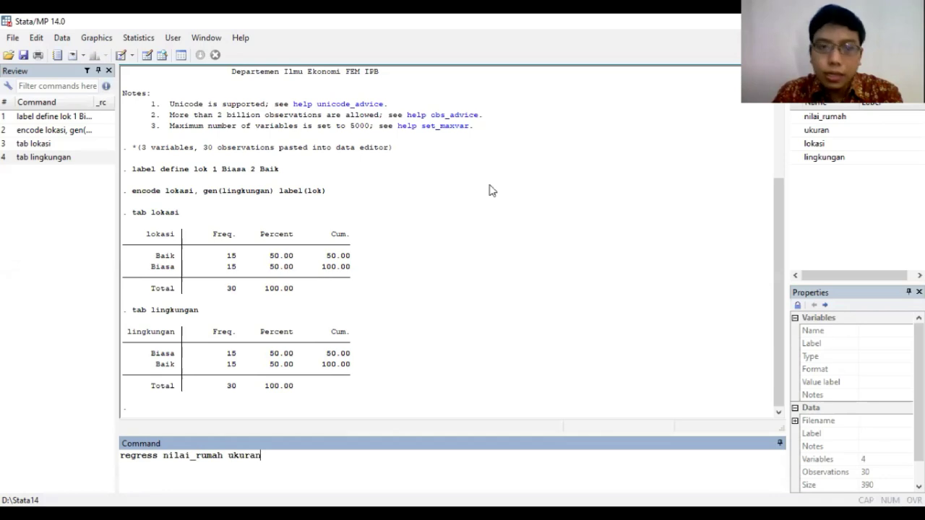
{"action": "type", "text": " lingkungan"}
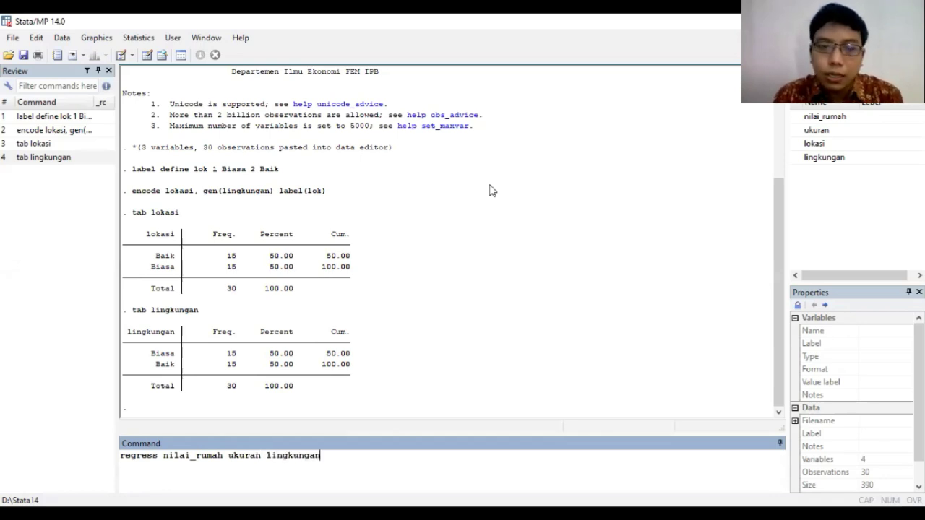
{"action": "key", "text": "ctrl+Left"}
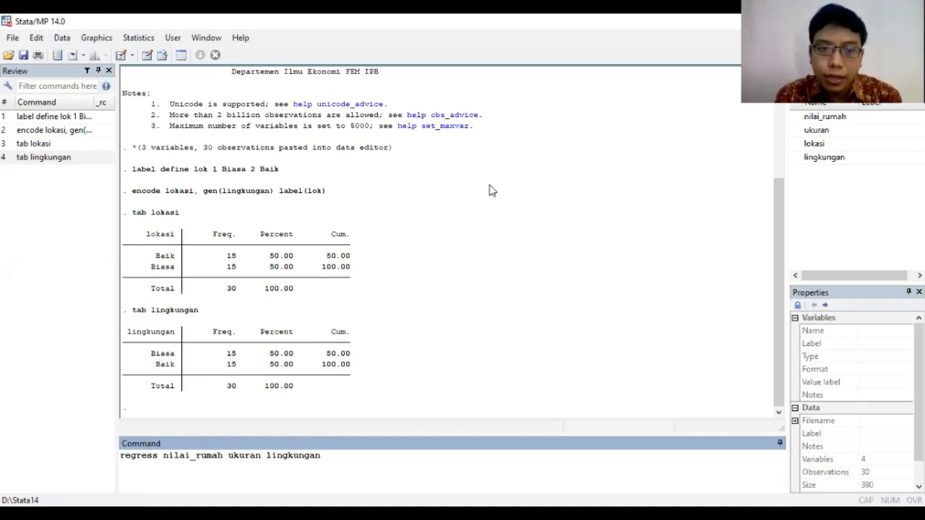
{"action": "type", "text": "i."}
{"action": "key", "text": "End"}
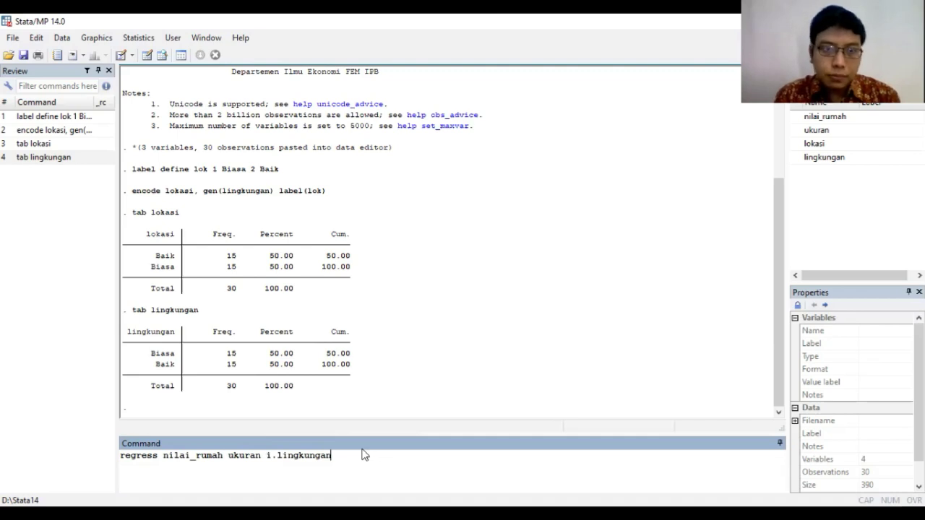
{"action": "key", "text": "Return"}
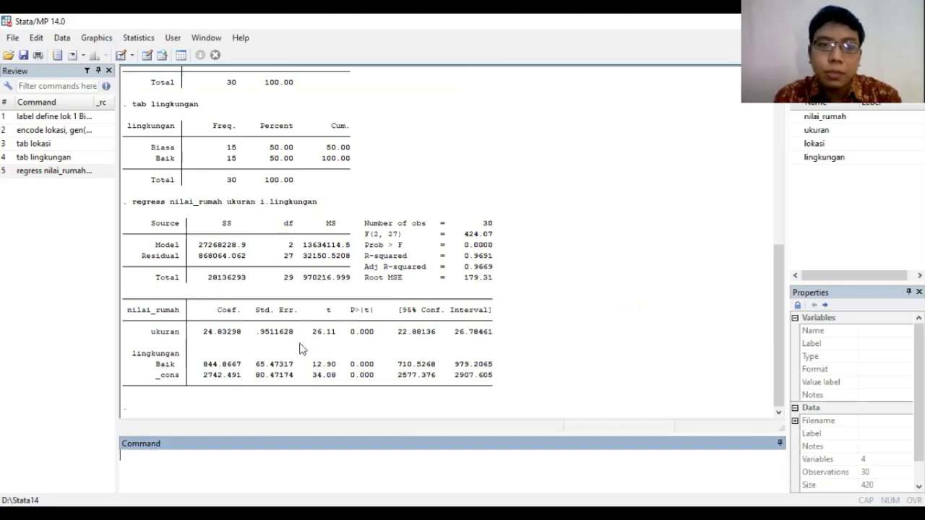
Step: Predict the regression's fitted values into a new variable yhat and check its column in the Data Editor
{"action": "type", "text": "predict yhat"}
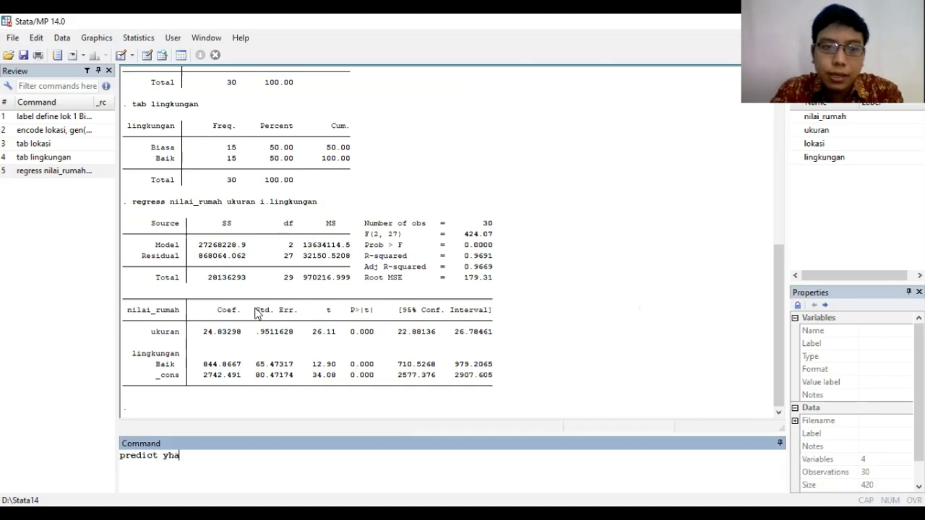
{"action": "key", "text": "Return"}
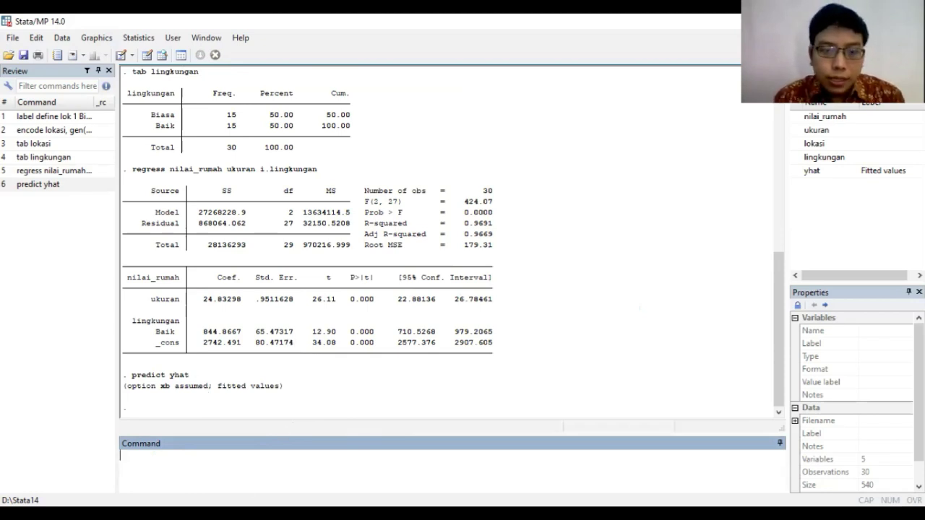
{"action": "key", "text": "alt+Tab"}
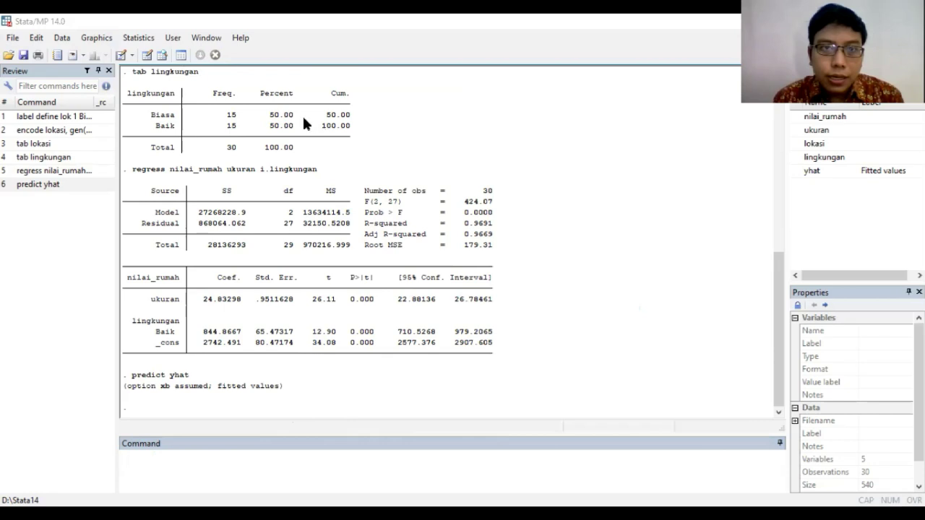
{"action": "key", "text": "alt+Tab"}
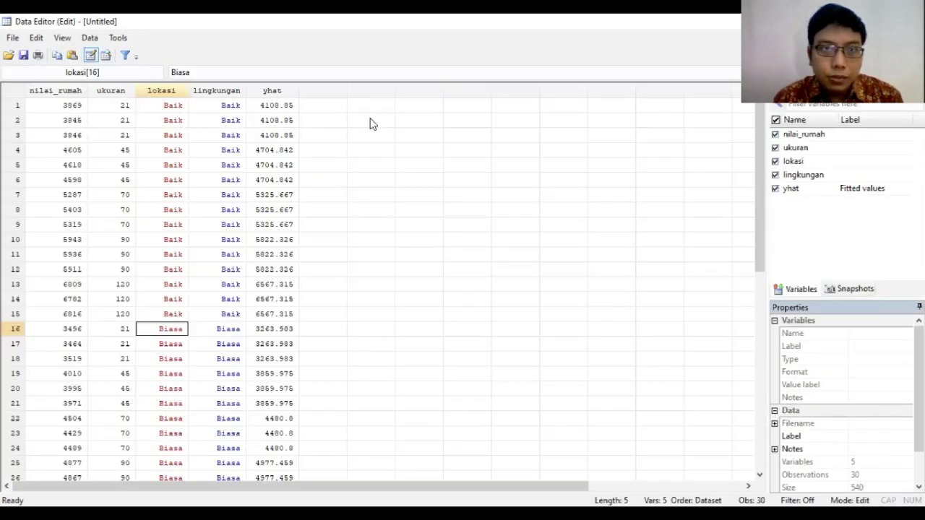
{"action": "key", "text": "alt+Tab"}
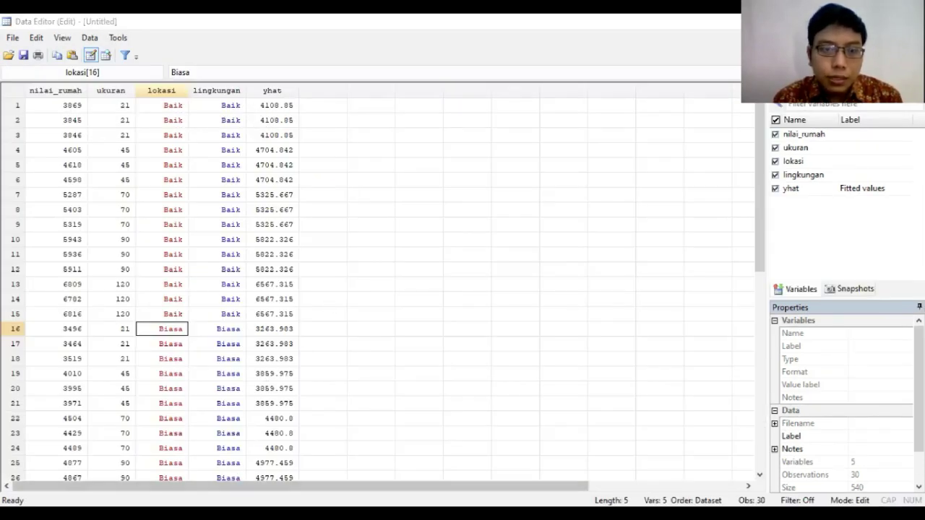
{"action": "left_click", "coordinate": [232, 424]}
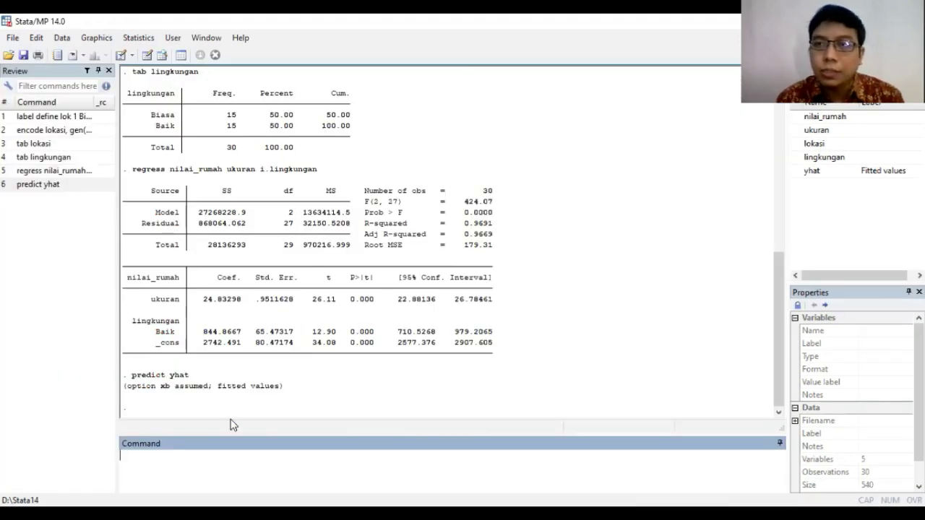
Step: Separate yhat by lingkungan and view the split fitted-value columns in the Data Editor
{"action": "type", "text": "sepa"}
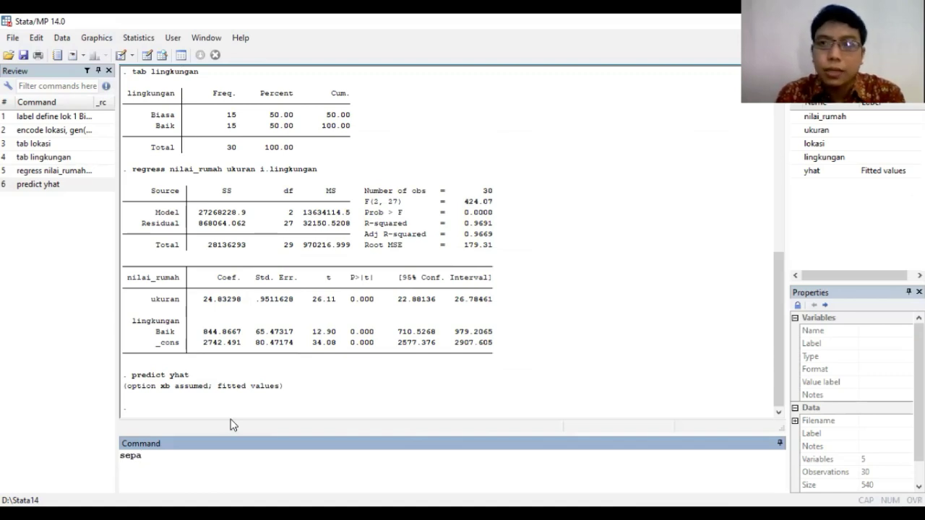
{"action": "type", "text": "rate"}
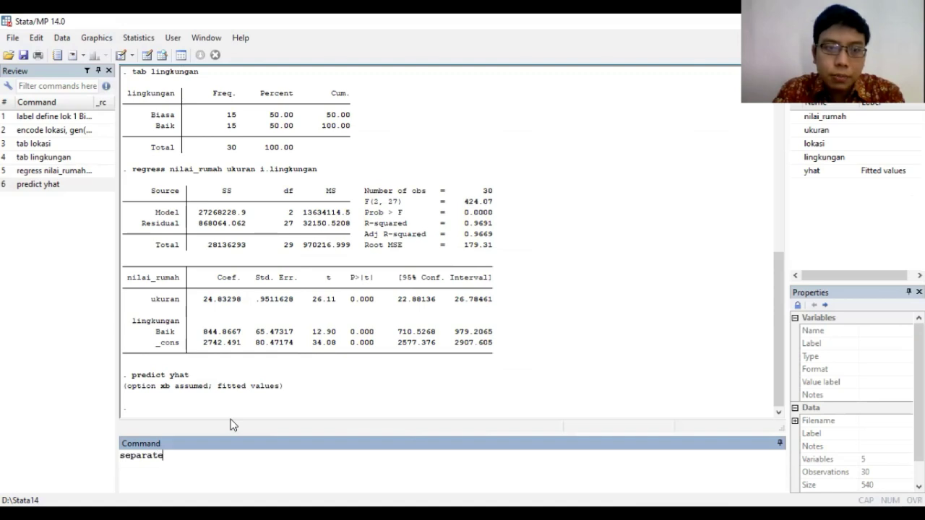
{"action": "type", "text": " yhat"}
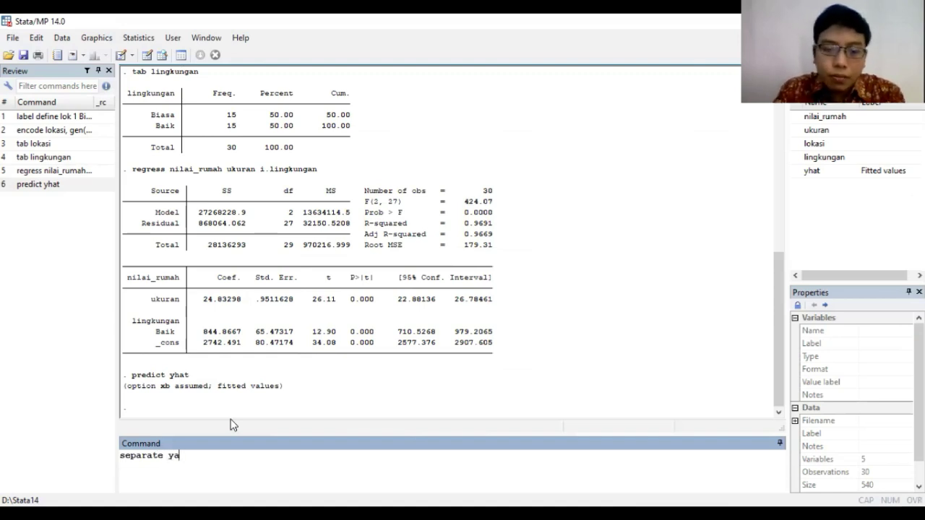
{"action": "type", "text": ", by("}
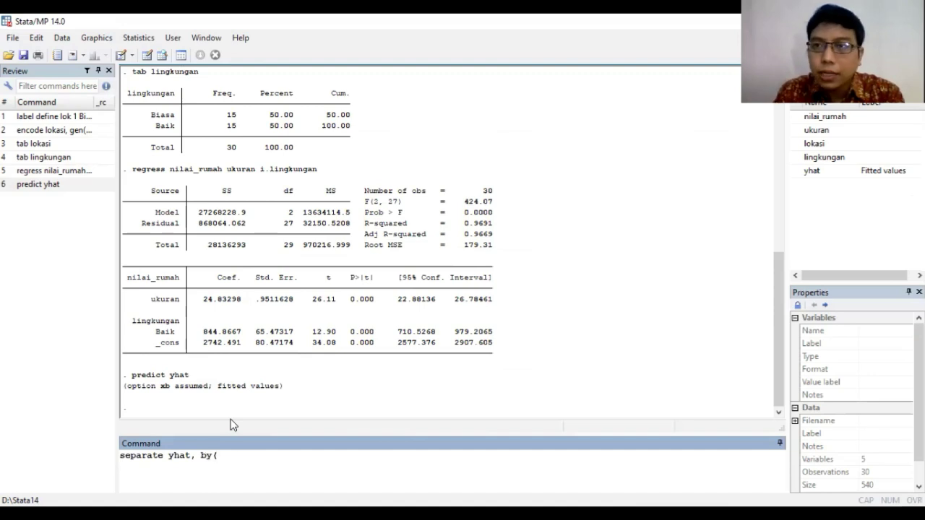
{"action": "type", "text": "lingkung"}
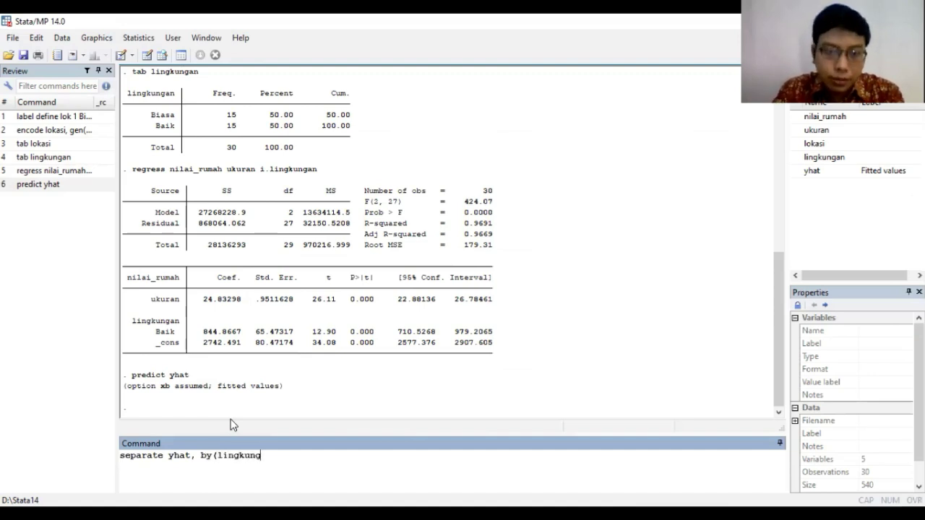
{"action": "type", "text": "an)"}
{"action": "key", "text": "Return"}
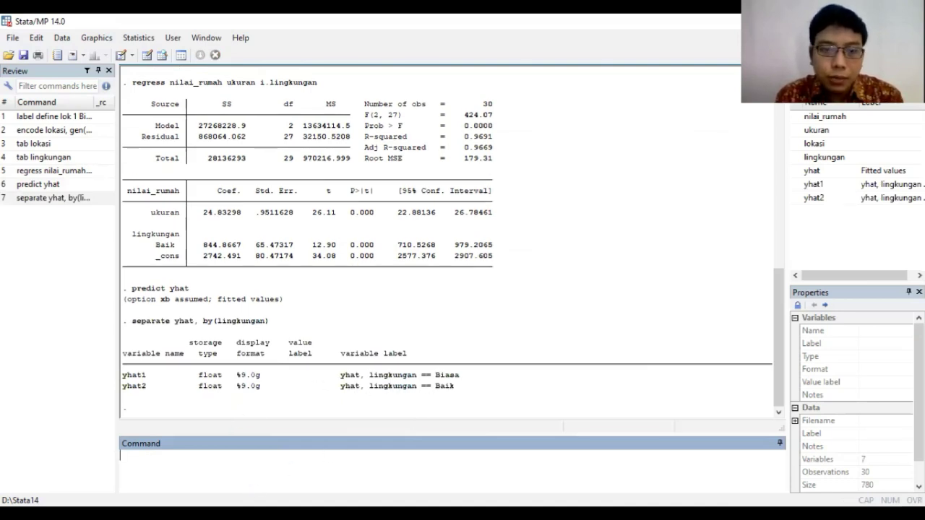
{"action": "left_click", "coordinate": [266, 514]}
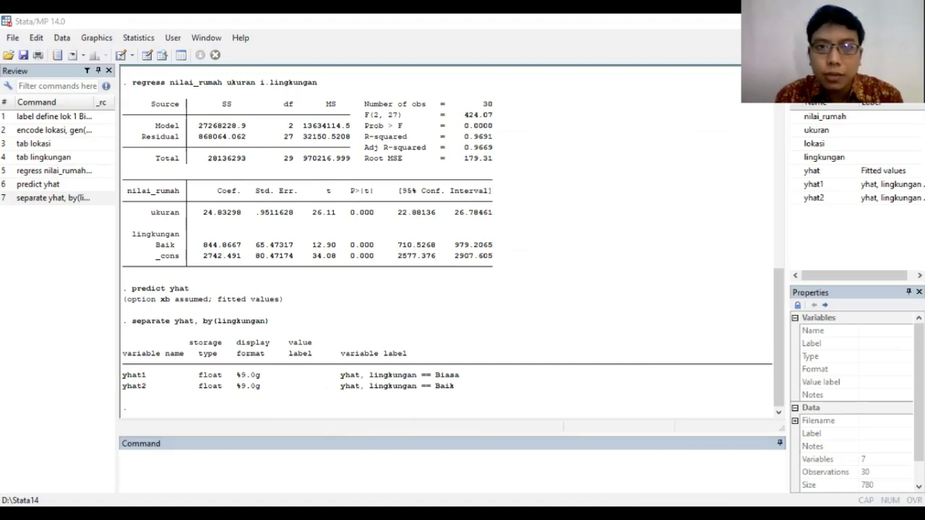
{"action": "left_click", "coordinate": [318, 473]}
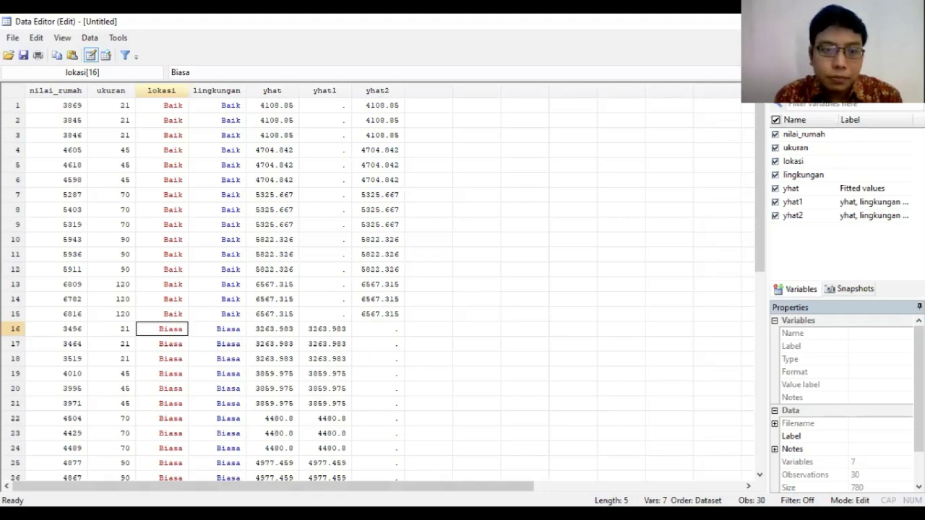
Step: Start a twoway graph in the main Stata window and define Plot 1 as a scatter of nilai_rumah against ukuran
{"action": "left_click", "coordinate": [318, 513]}
{"action": "left_click", "coordinate": [247, 366]}
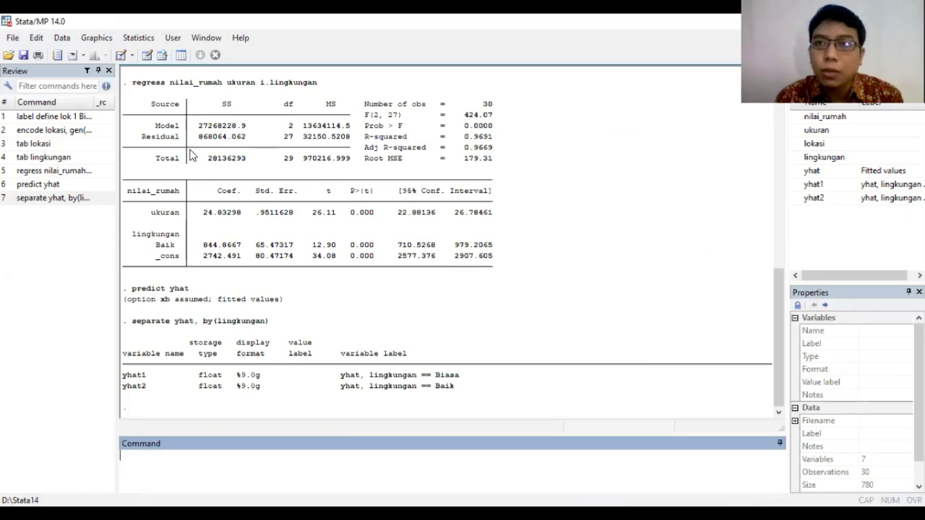
{"action": "left_click", "coordinate": [96, 38]}
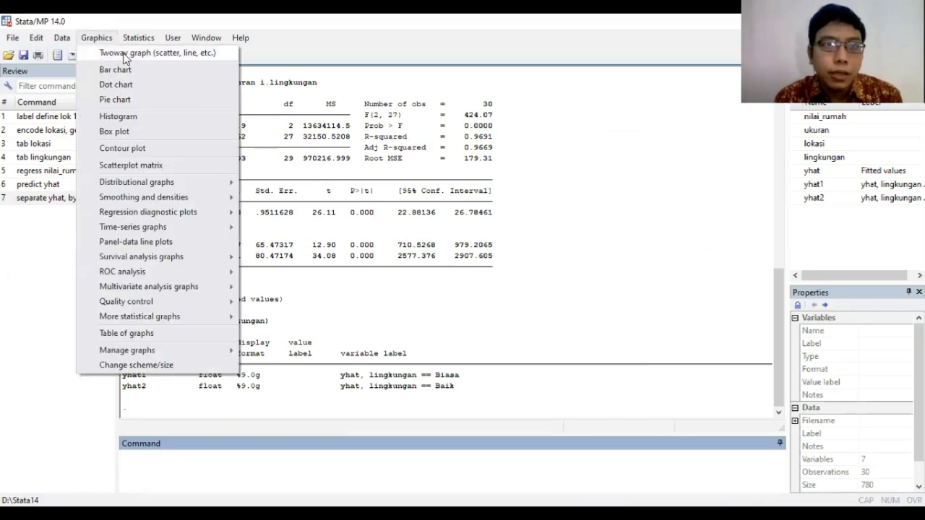
{"action": "left_click", "coordinate": [124, 53]}
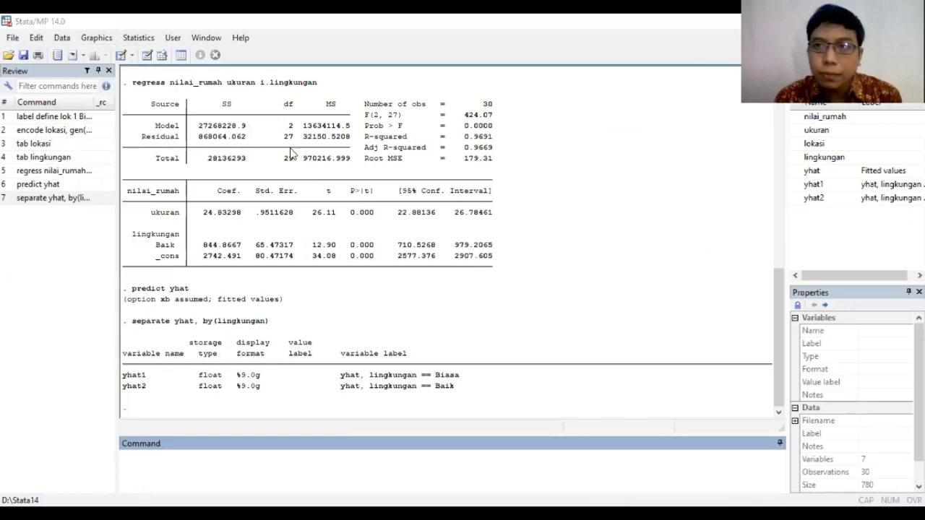
{"action": "left_click", "coordinate": [451, 223]}
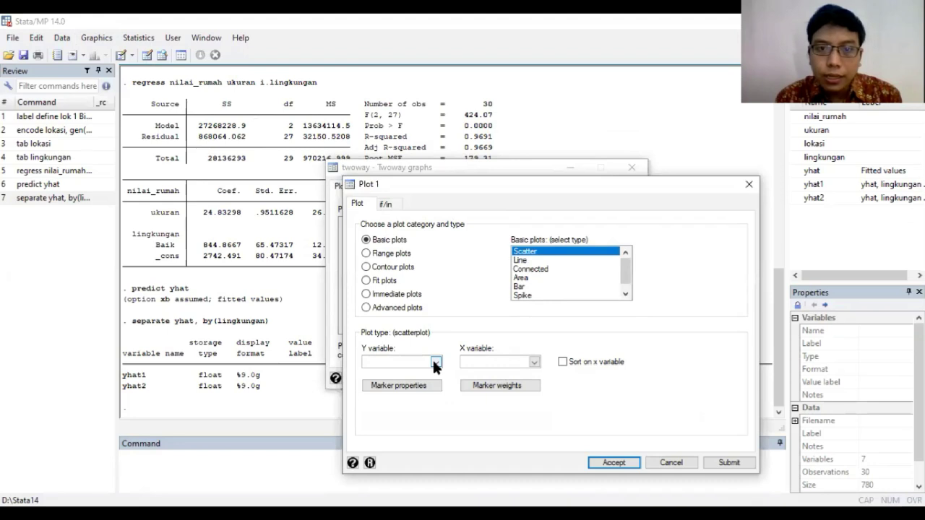
{"action": "left_click", "coordinate": [405, 361]}
{"action": "left_click", "coordinate": [383, 374]}
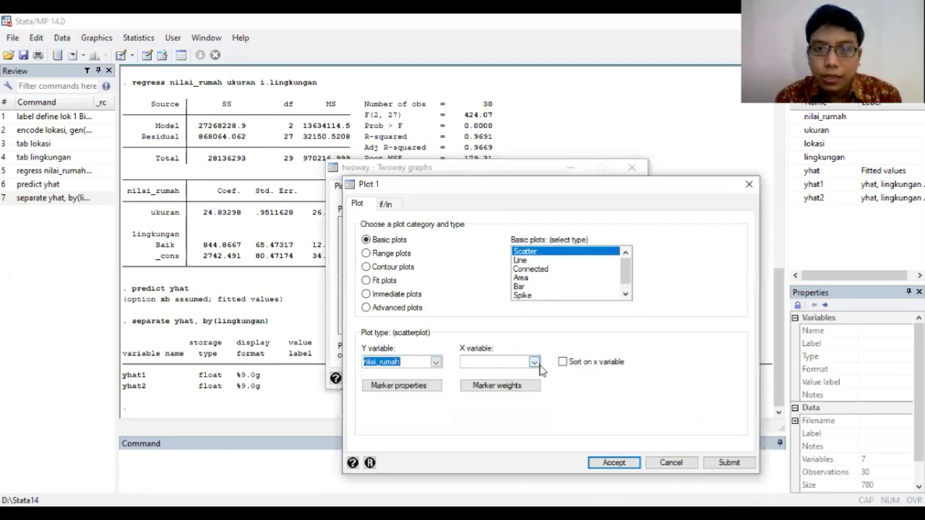
{"action": "left_click", "coordinate": [535, 362]}
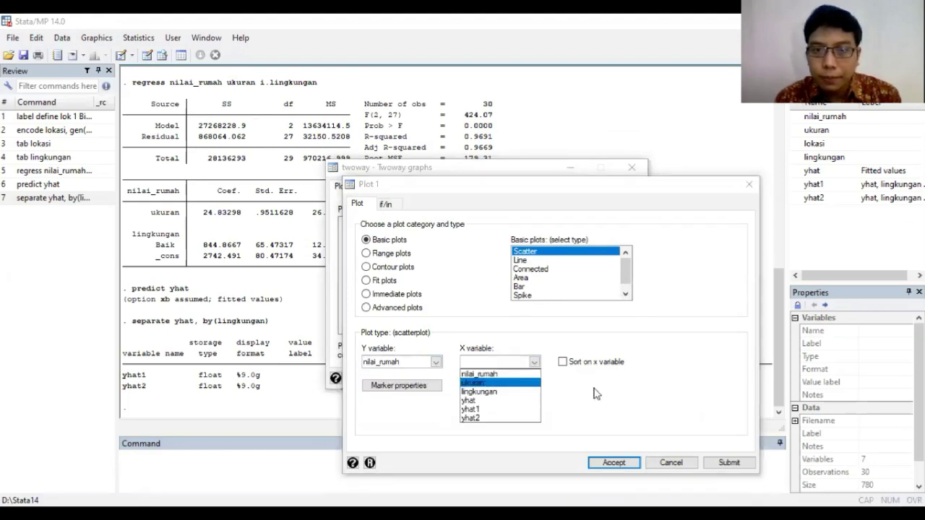
{"action": "left_click", "coordinate": [484, 383]}
{"action": "left_click", "coordinate": [614, 462]}
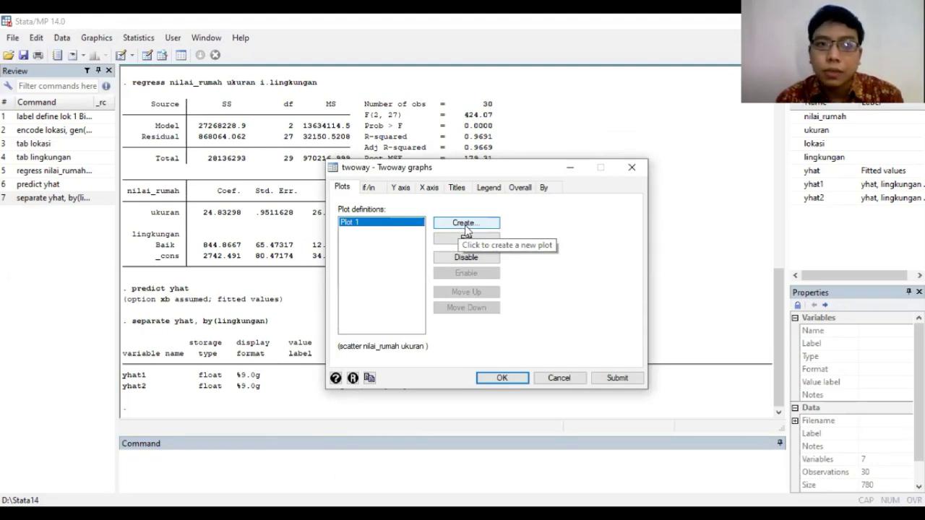
Step: Add a second plot to the twoway graph as a connected line of yhat1 against ukuran
{"action": "left_click", "coordinate": [469, 225]}
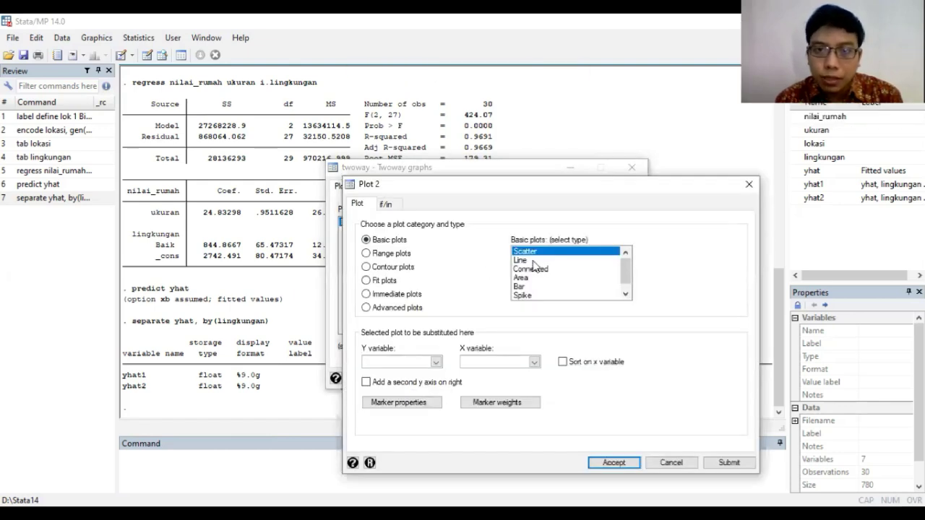
{"action": "left_click", "coordinate": [520, 268]}
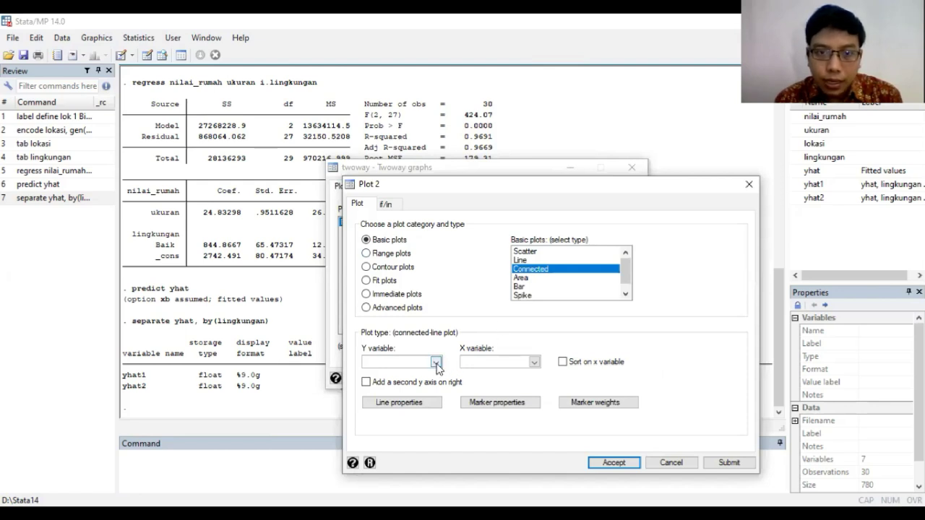
{"action": "left_click", "coordinate": [435, 362]}
{"action": "left_click", "coordinate": [387, 410]}
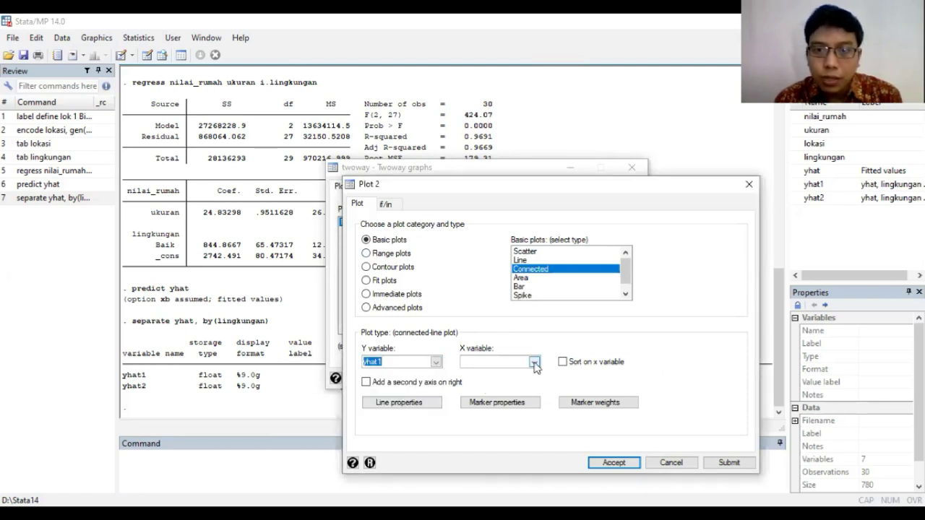
{"action": "left_click", "coordinate": [534, 362]}
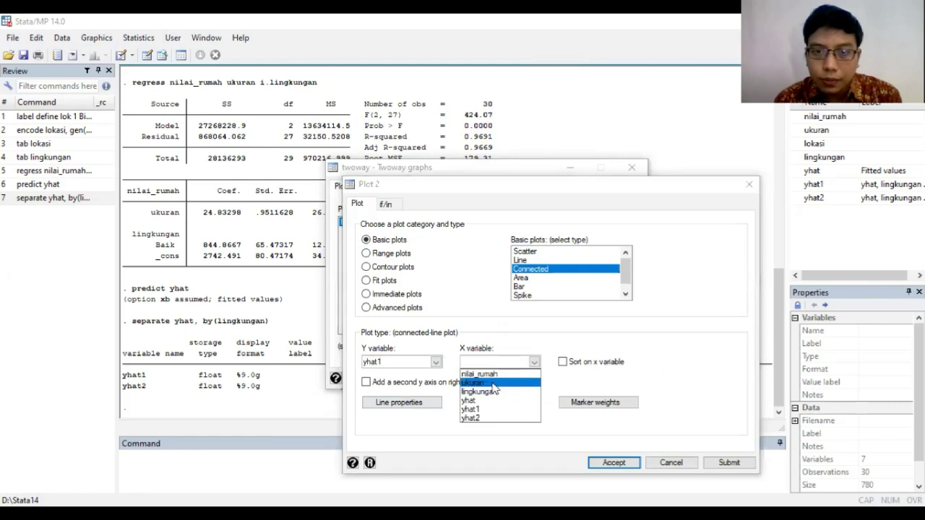
{"action": "left_click", "coordinate": [492, 383]}
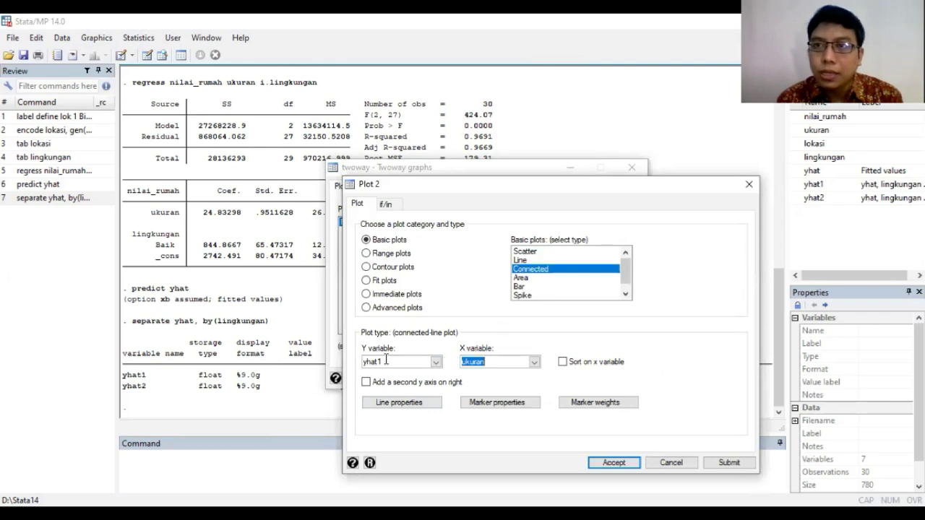
{"action": "left_click", "coordinate": [613, 462]}
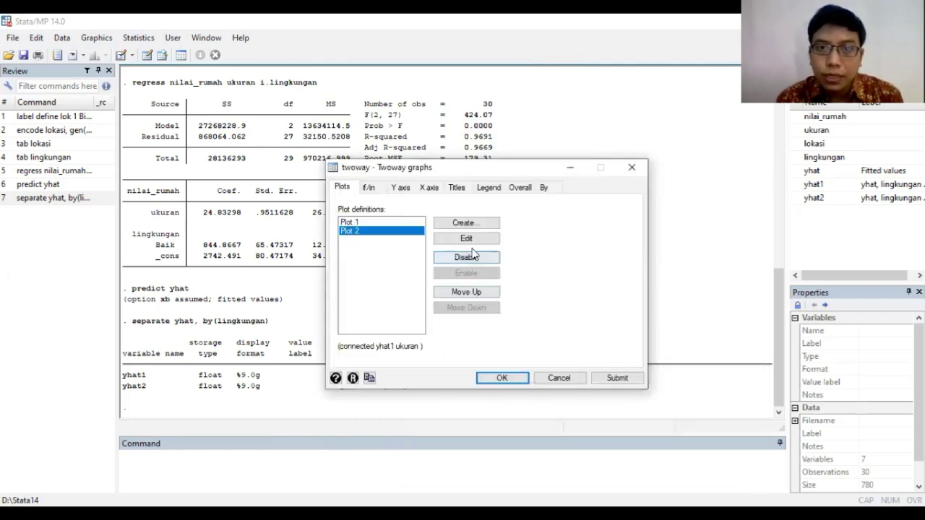
Step: Add a third plot as a connected line of yhat2 against ukuran, and draw the combined twoway graph
{"action": "left_click", "coordinate": [466, 222]}
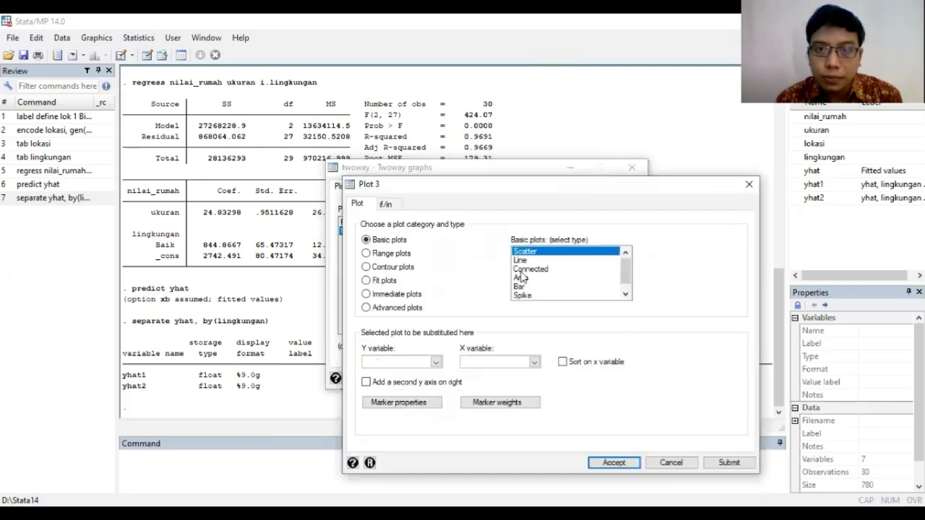
{"action": "left_click", "coordinate": [530, 268]}
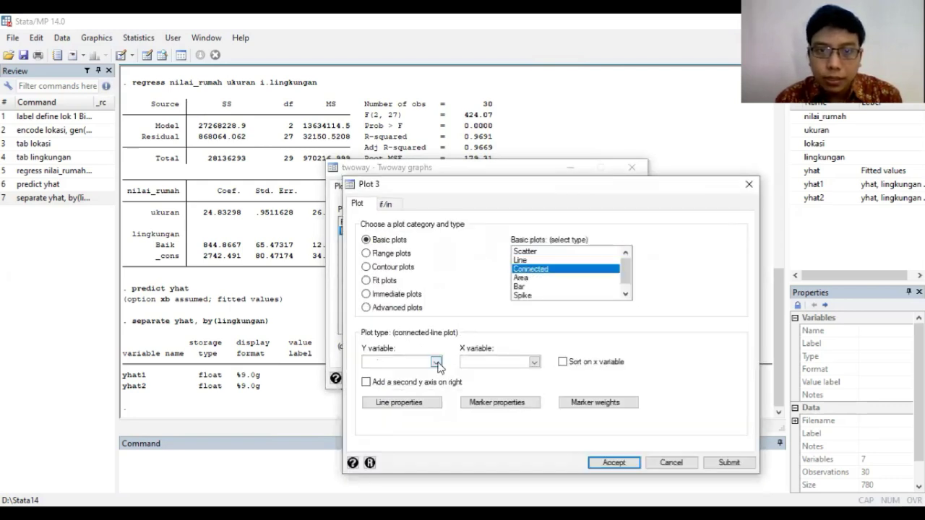
{"action": "left_click", "coordinate": [436, 362]}
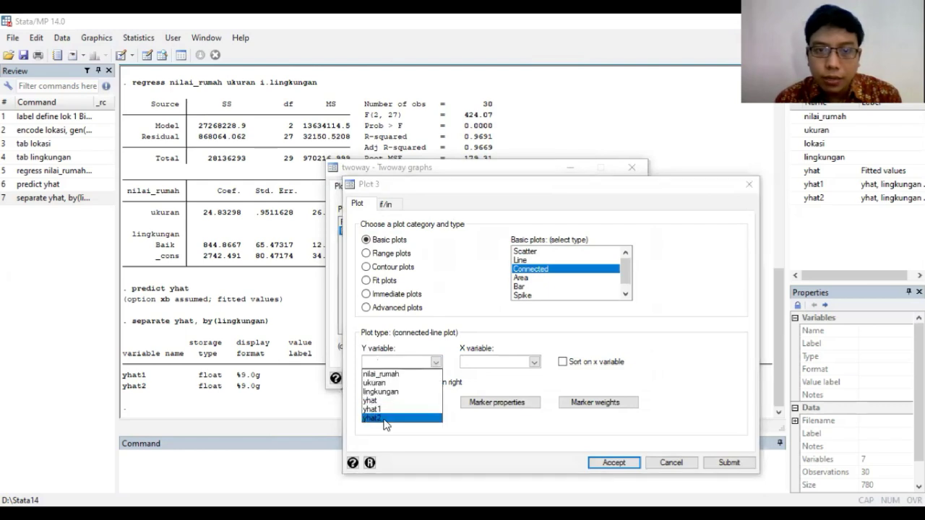
{"action": "left_click", "coordinate": [384, 418]}
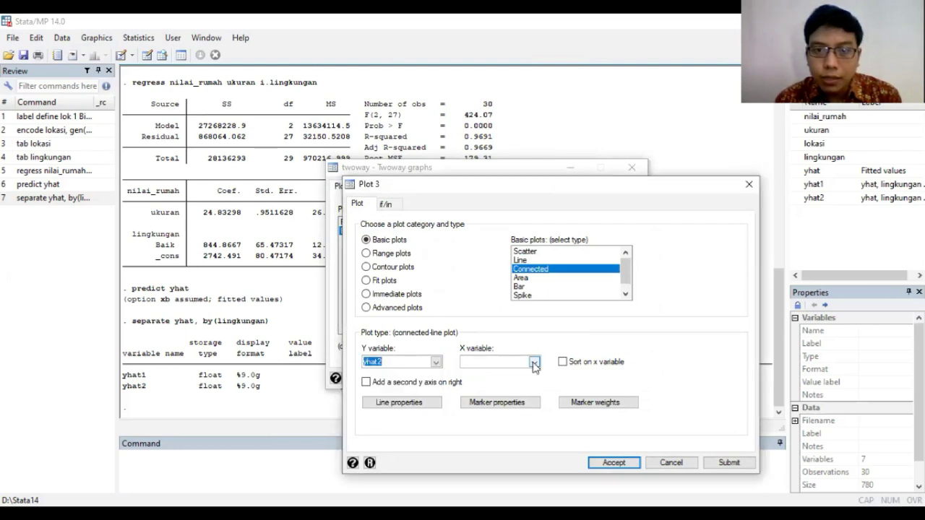
{"action": "left_click", "coordinate": [533, 362]}
{"action": "left_click", "coordinate": [492, 383]}
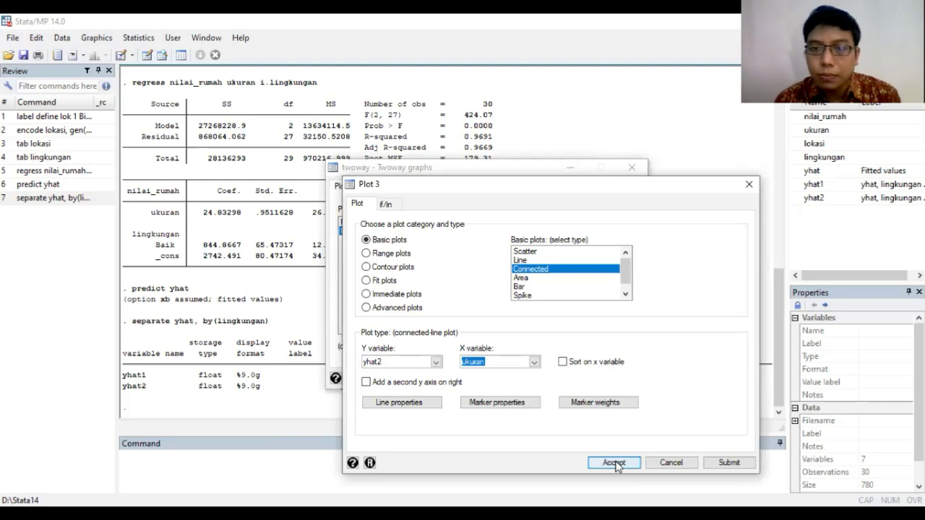
{"action": "left_click", "coordinate": [613, 463]}
{"action": "left_click", "coordinate": [502, 378]}
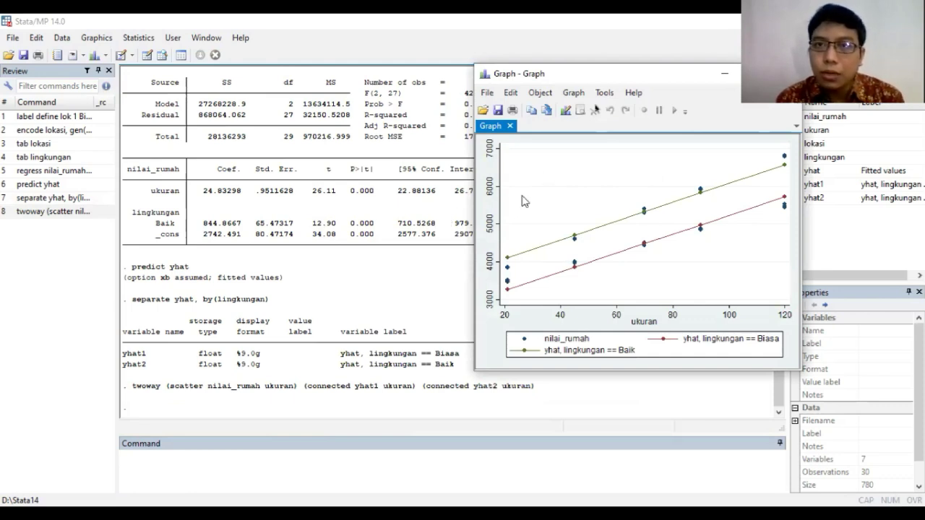
{"action": "left_click", "coordinate": [407, 271]}
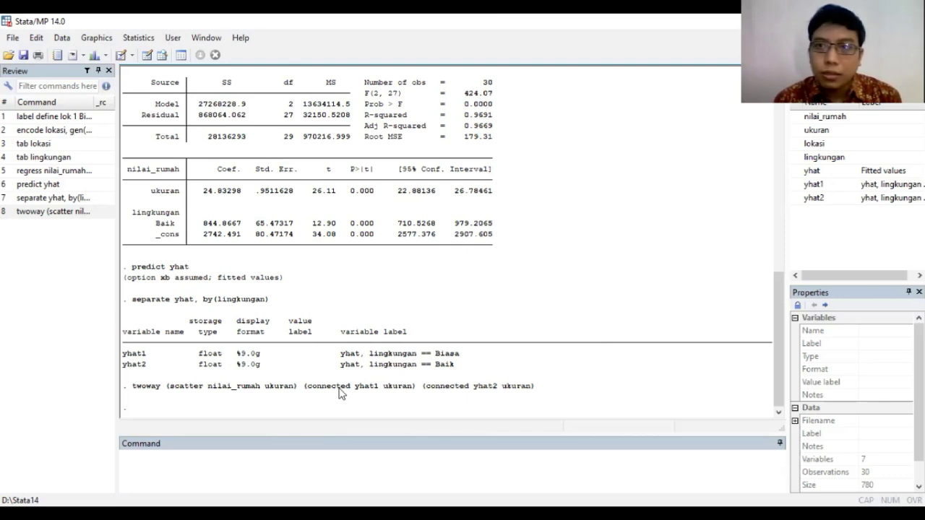
Step: Regress nilai_rumah on ukuran, i.lingkungan and the interaction term i.lingkungan#c.ukuran
{"action": "left_click", "coordinate": [225, 463]}
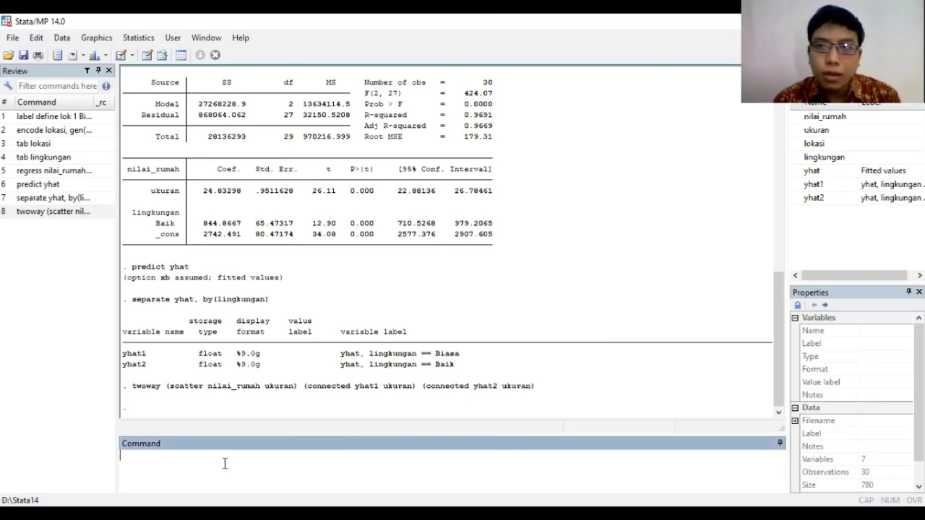
{"action": "type", "text": "regres"}
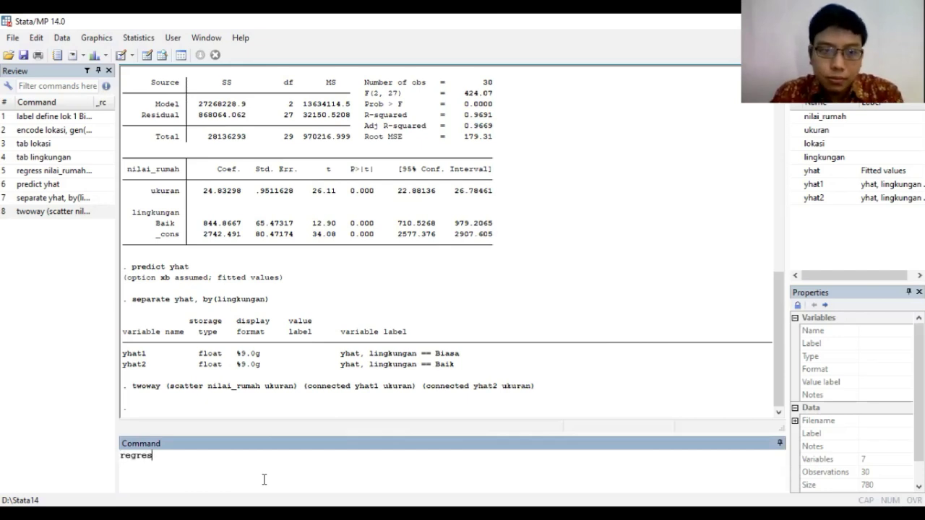
{"action": "type", "text": "s nilai_rumah ukuran i."}
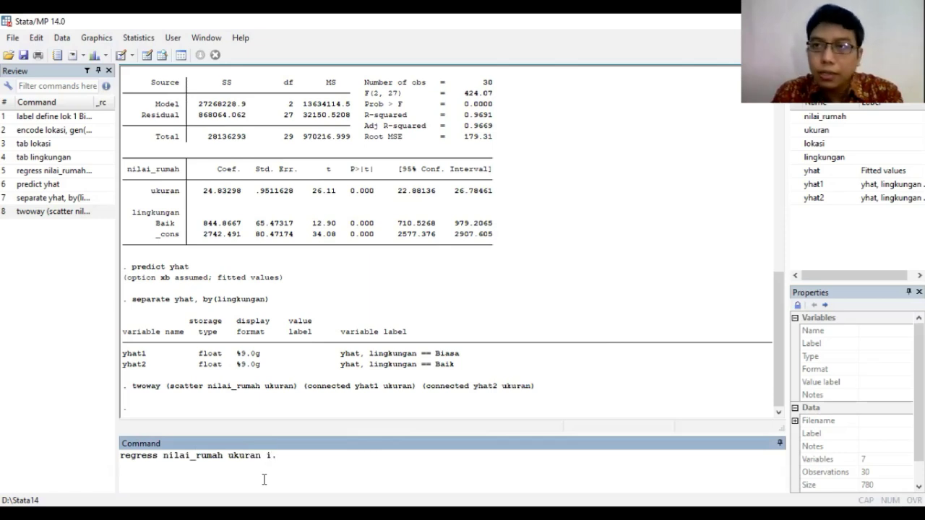
{"action": "type", "text": "lingkungan"}
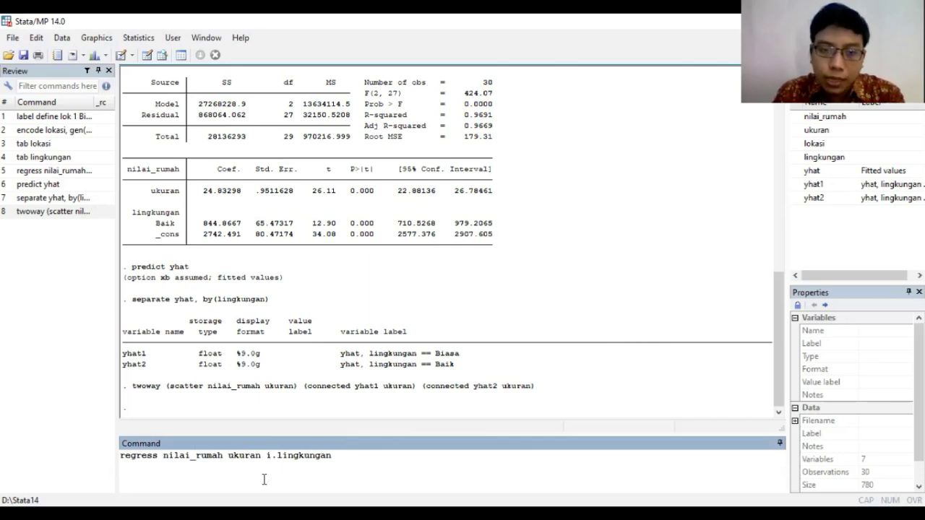
{"action": "type", "text": "i.li"}
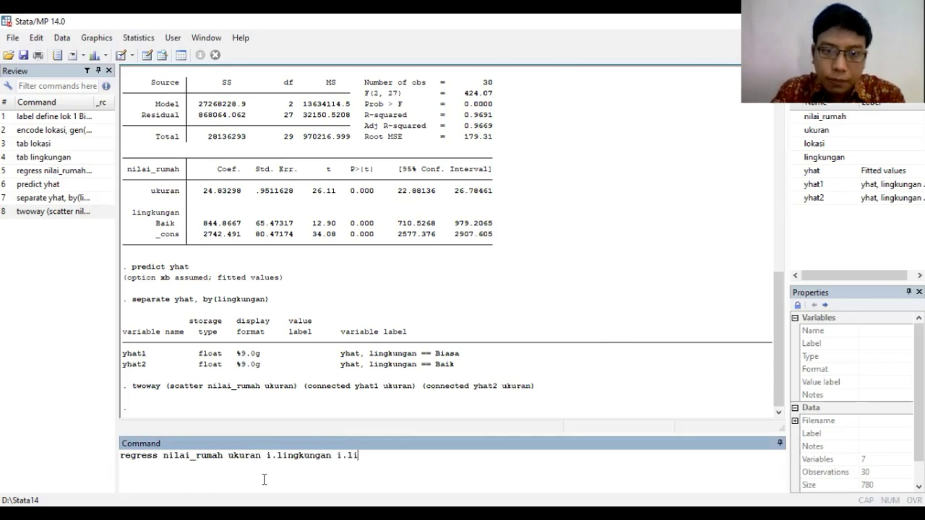
{"action": "type", "text": "ngkungan#"}
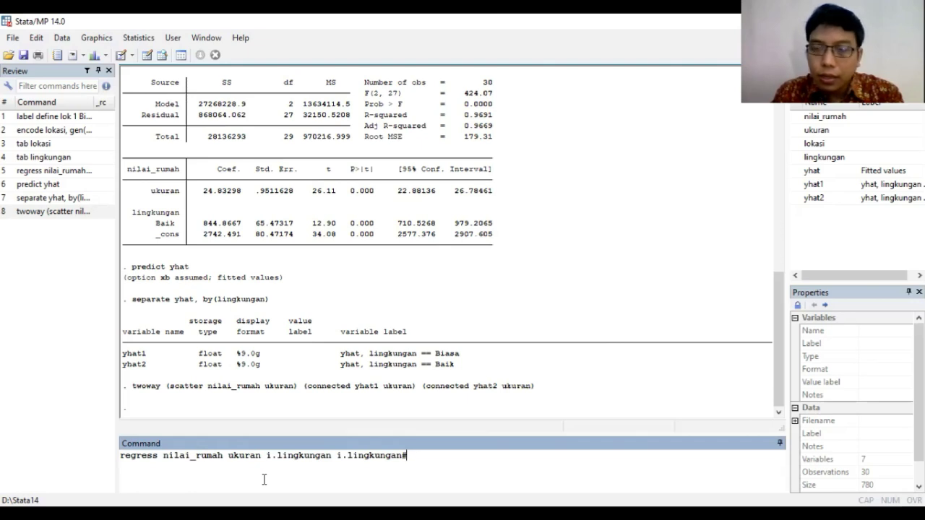
{"action": "type", "text": "ukuran"}
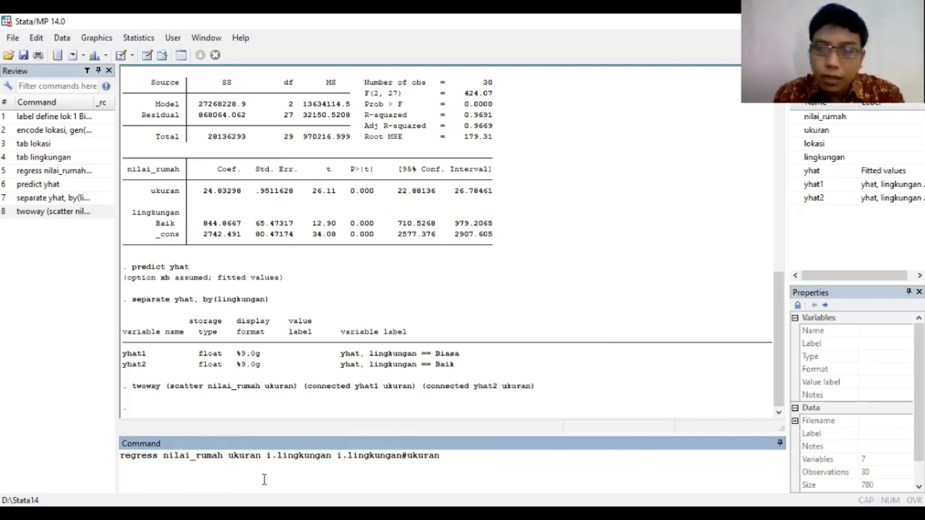
{"action": "key", "text": "Left"}
{"action": "key", "text": "Left"}
{"action": "key", "text": "Left"}
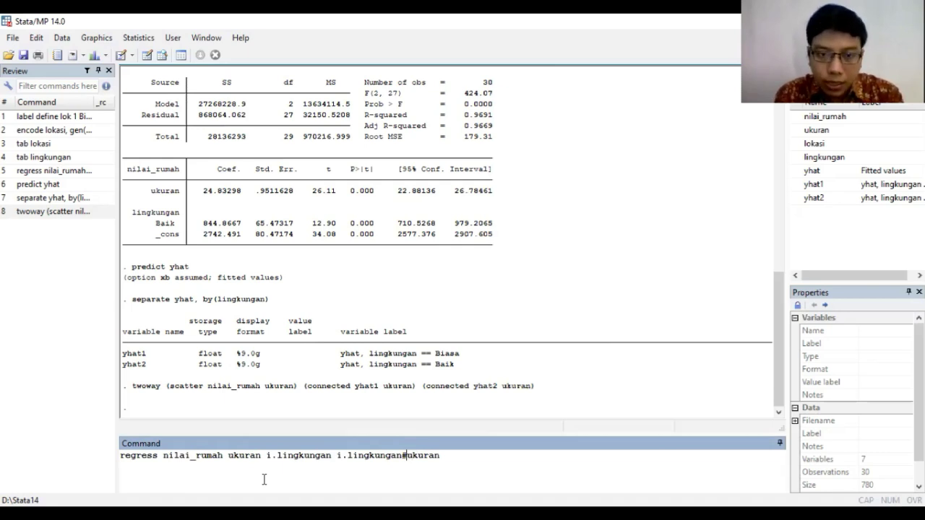
{"action": "type", "text": "c."}
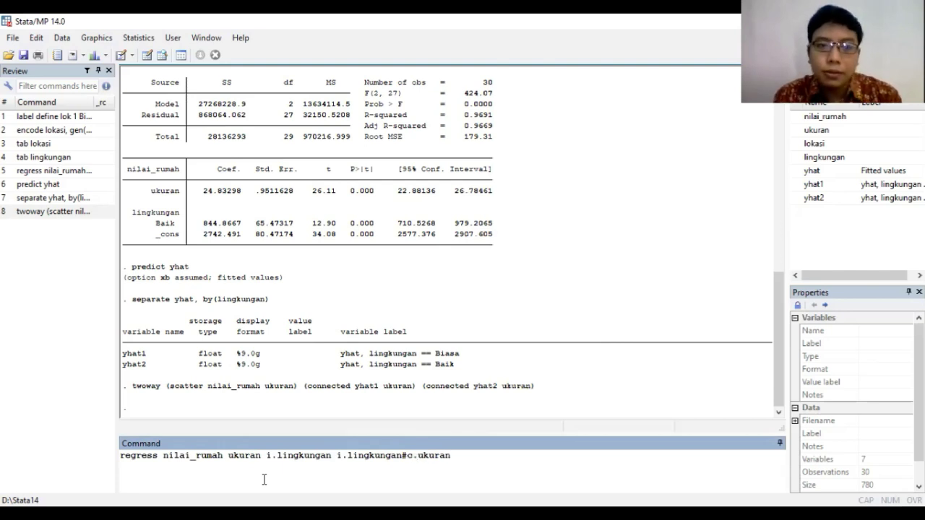
{"action": "left_click_drag", "start_coordinate": [331, 455], "coordinate": [266, 457]}
{"action": "left_click_drag", "start_coordinate": [337, 456], "coordinate": [481, 456]}
{"action": "left_click", "coordinate": [482, 456]}
{"action": "key", "text": "Return"}
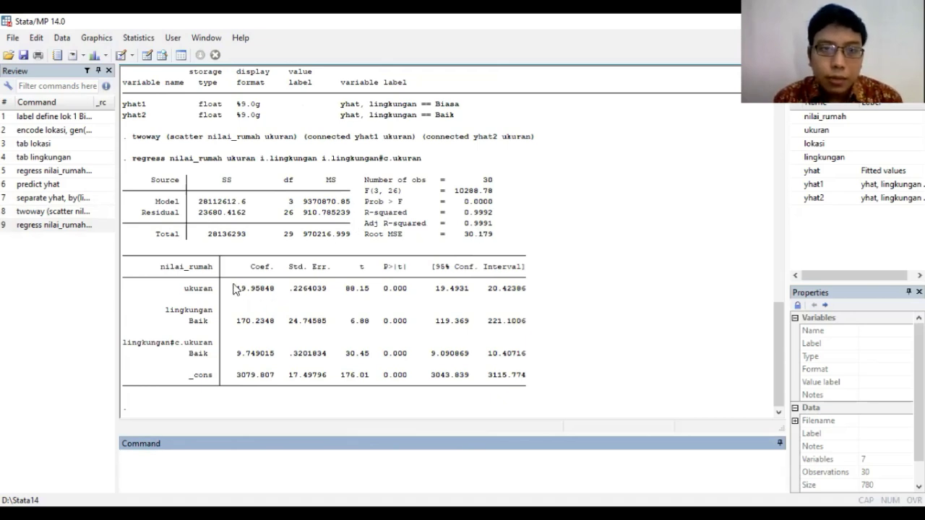
Step: Examine the coefficients of ukuran, lingkungan Baik and the lingkungan#c.ukuran interaction in the regression output
{"action": "left_click_drag", "start_coordinate": [232, 287], "coordinate": [285, 295]}
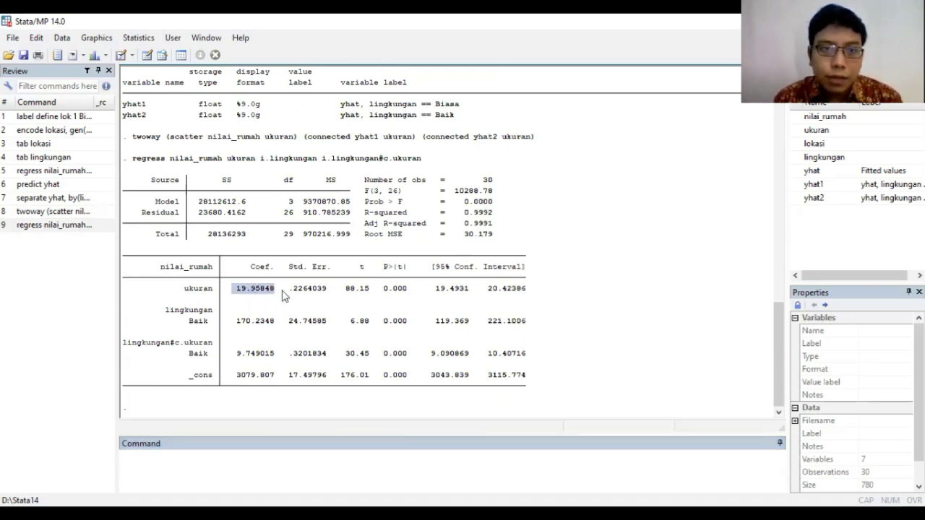
{"action": "left_click", "coordinate": [203, 293]}
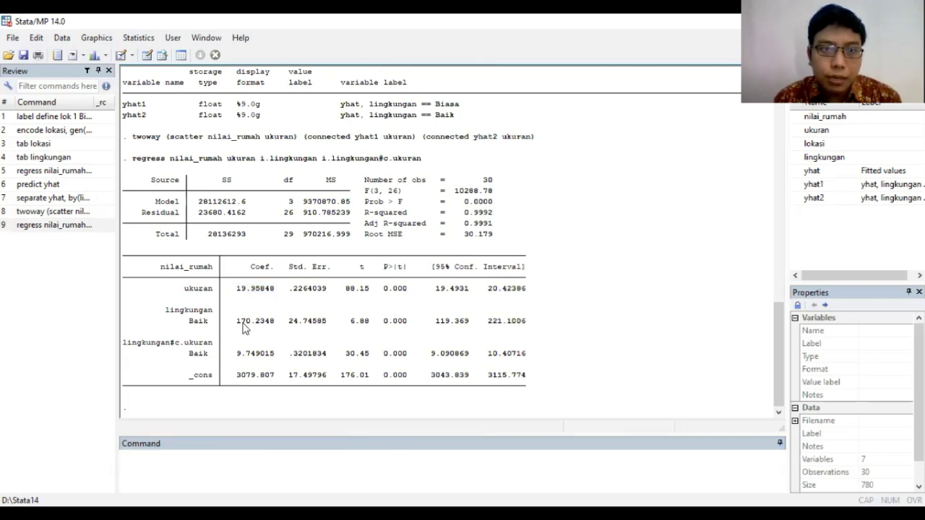
{"action": "left_click_drag", "start_coordinate": [232, 322], "coordinate": [279, 331]}
{"action": "left_click", "coordinate": [277, 329]}
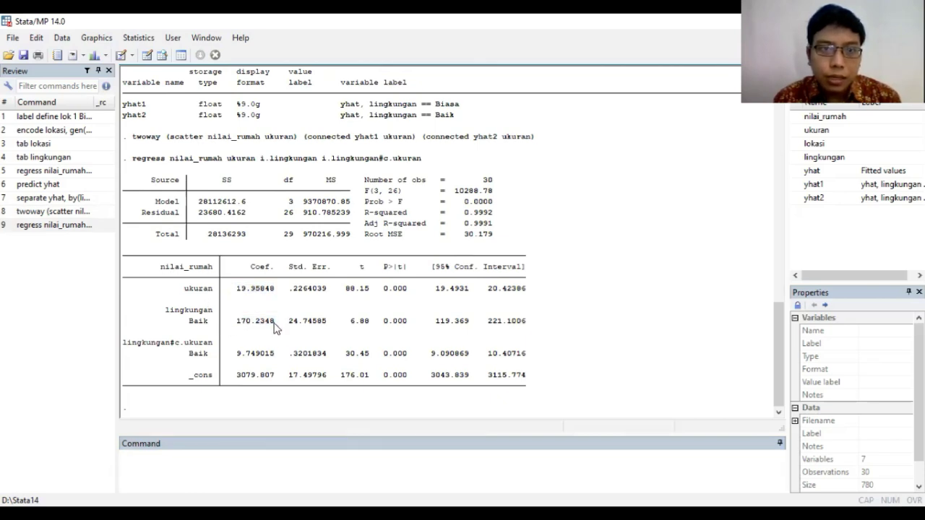
{"action": "left_click_drag", "start_coordinate": [238, 354], "coordinate": [282, 359]}
{"action": "left_click", "coordinate": [279, 354]}
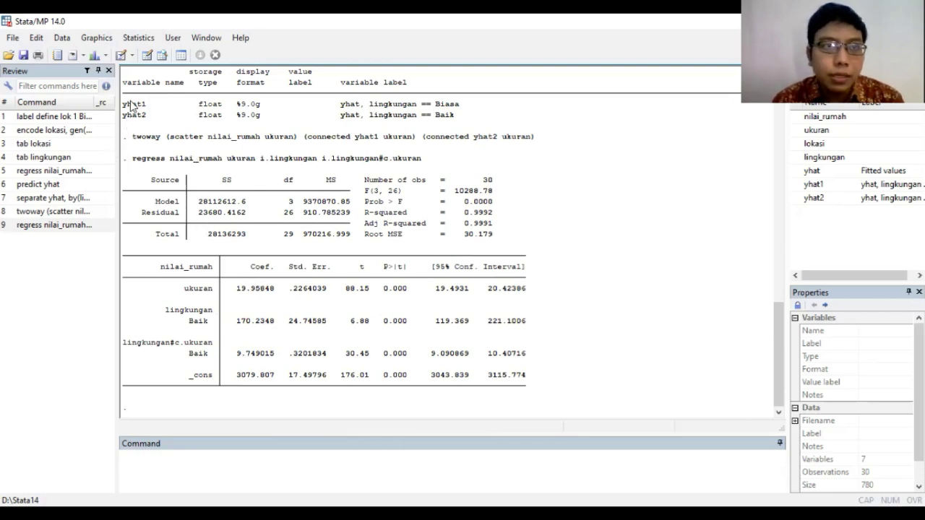
Step: Generate the fitted values of the interaction regression as a new variable yduga
{"action": "left_click", "coordinate": [95, 38]}
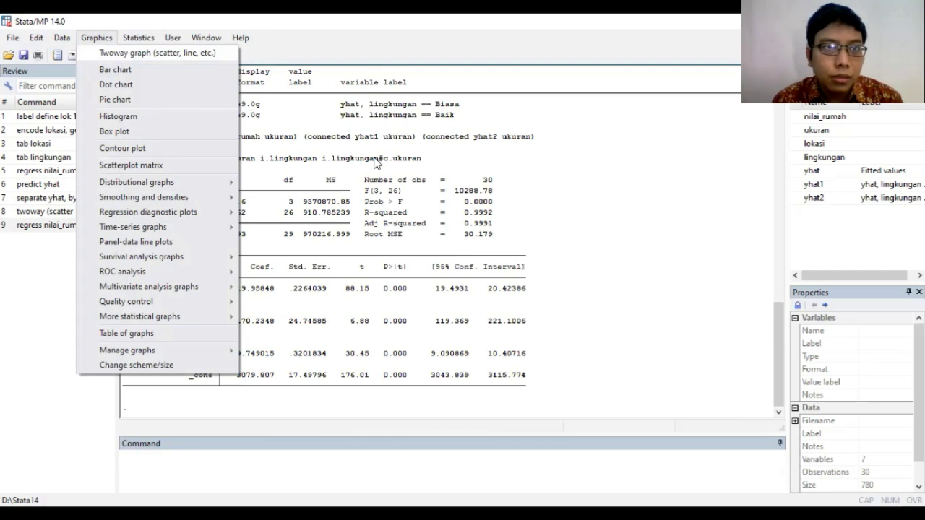
{"action": "left_click", "coordinate": [283, 288]}
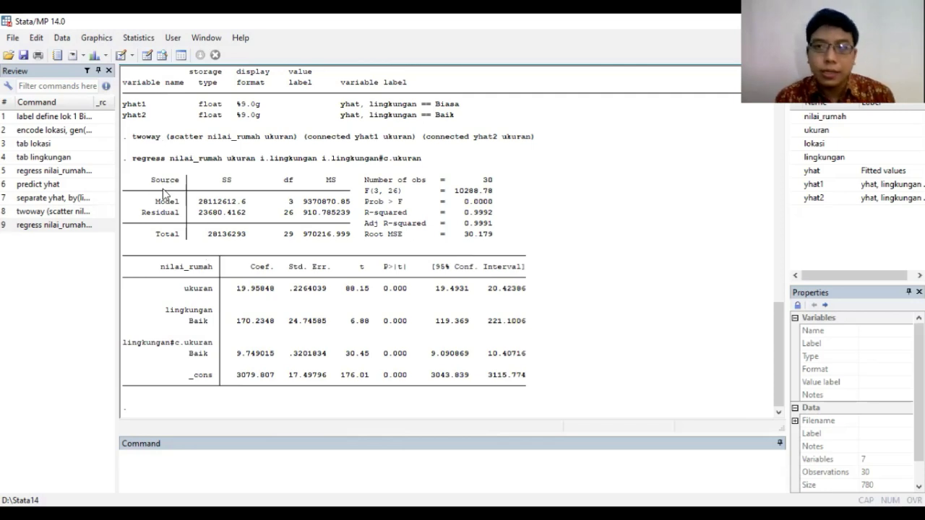
{"action": "type", "text": "predict"}
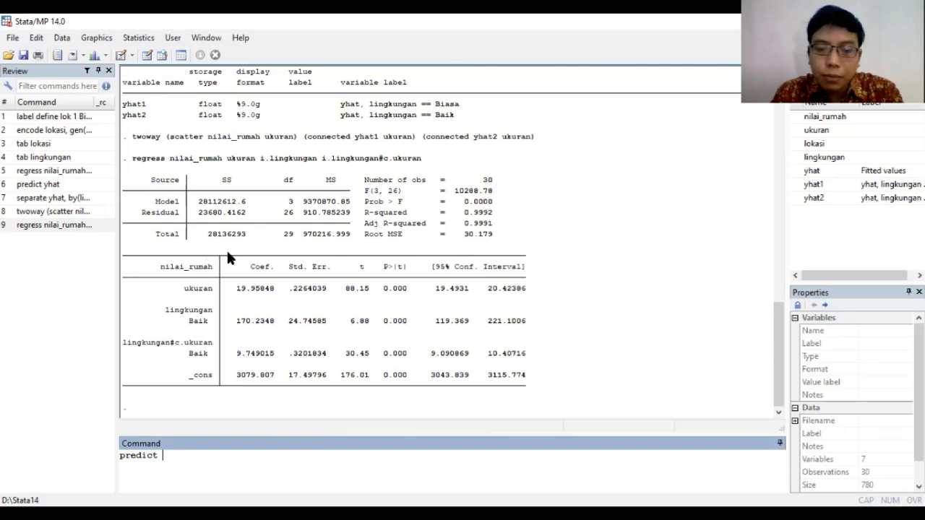
{"action": "type", "text": " yduga"}
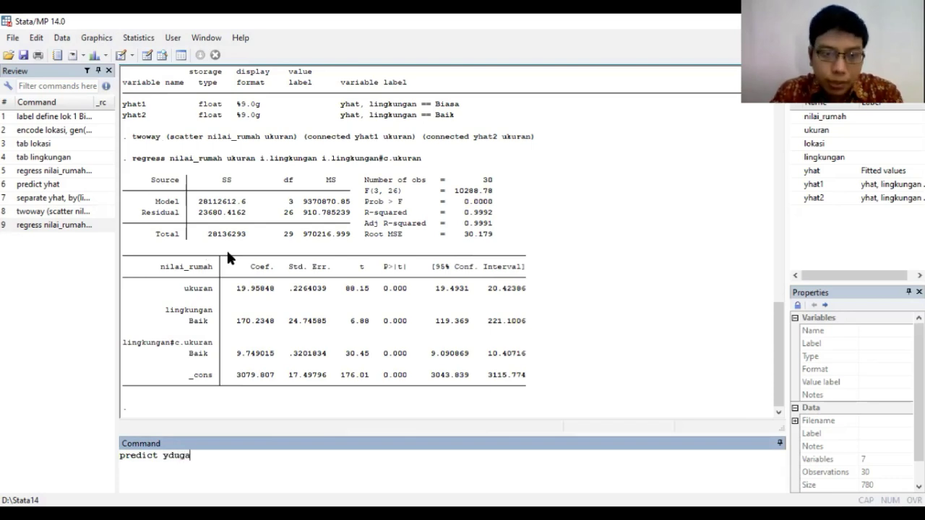
{"action": "key", "text": "Return"}
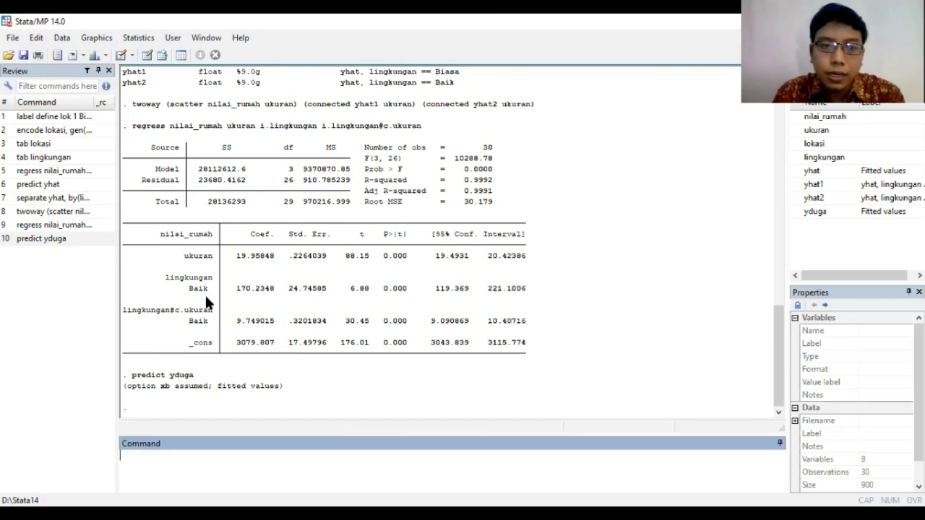
Step: Separate yduga into one variable per category of lingkungan
{"action": "type", "text": "separ"}
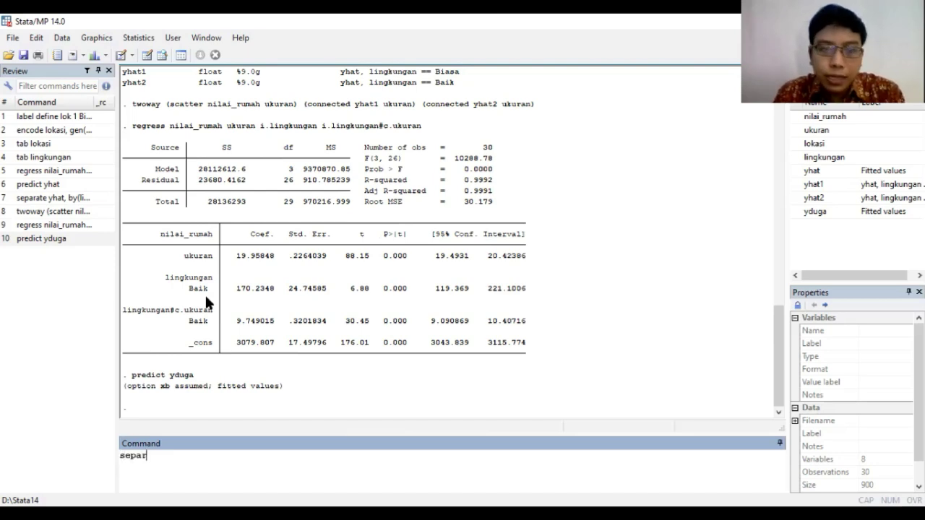
{"action": "type", "text": "ate yduga,"}
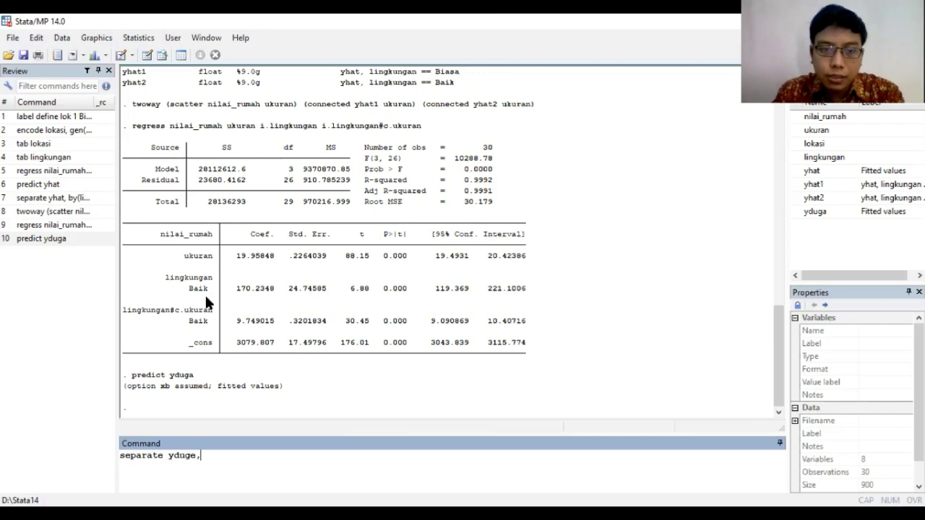
{"action": "key", "text": "BackSpace"}
{"action": "type", "text": ", "}
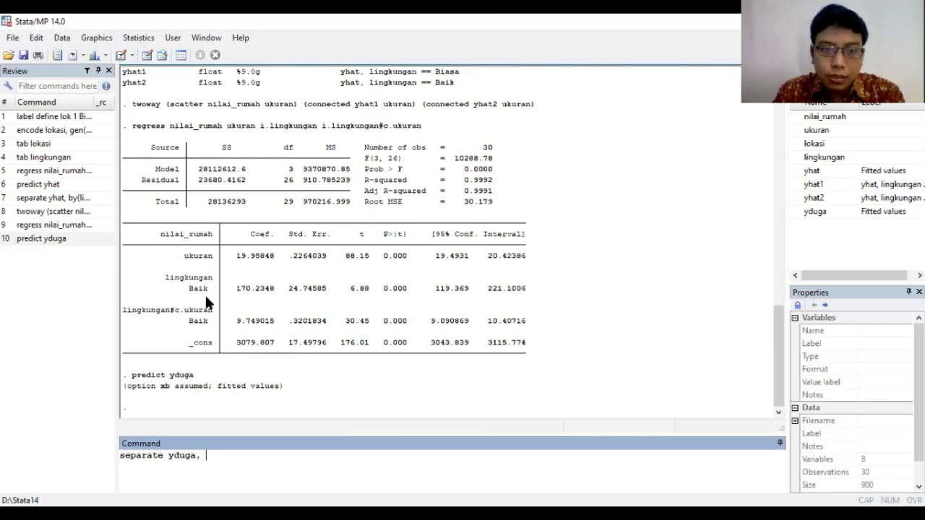
{"action": "type", "text": "by(lingkungan)"}
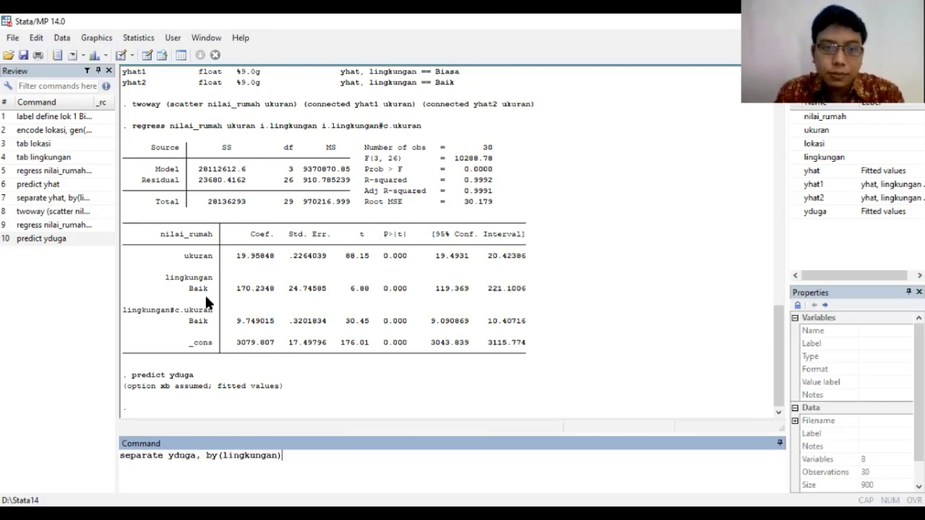
{"action": "key", "text": "Return"}
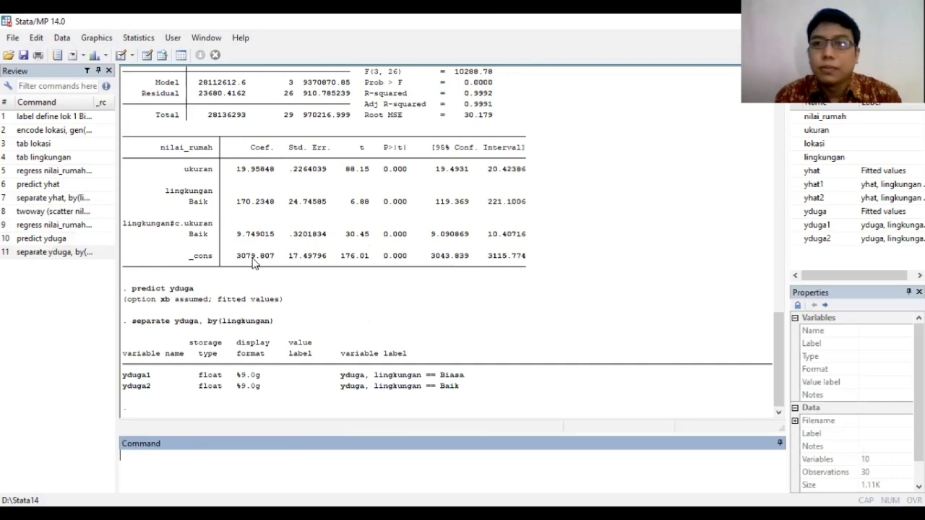
Step: Change the Y variable of Plot 2 in the twoway graph definition to yduga1
{"action": "left_click", "coordinate": [97, 38]}
{"action": "left_click", "coordinate": [135, 52]}
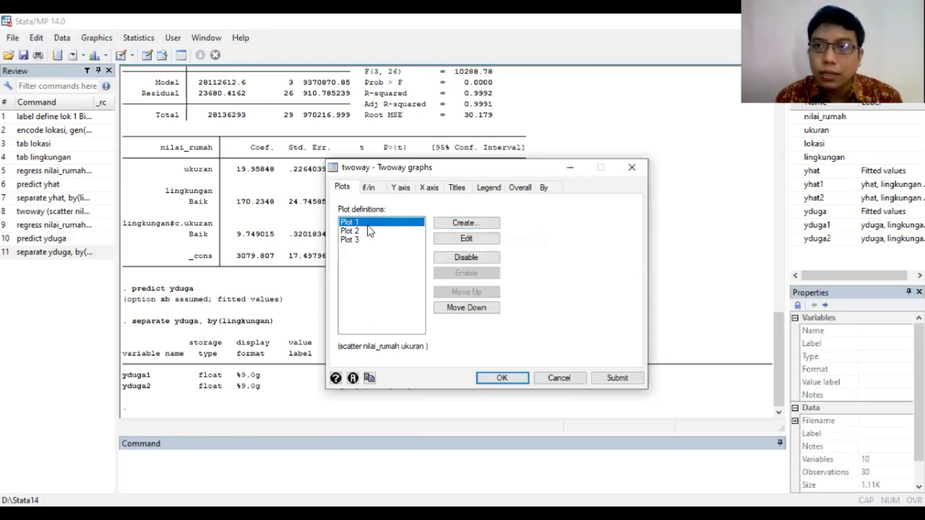
{"action": "left_click", "coordinate": [363, 229]}
{"action": "left_click", "coordinate": [468, 239]}
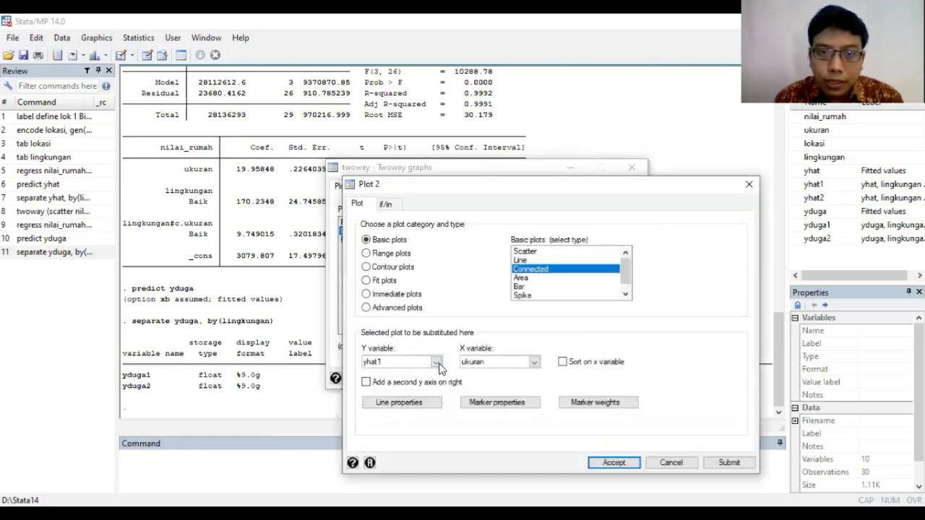
{"action": "left_click", "coordinate": [437, 362]}
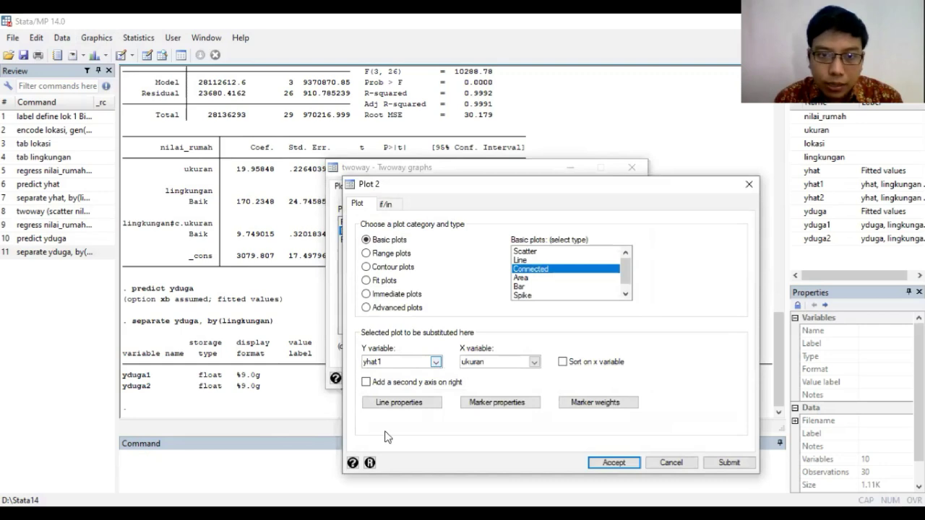
{"action": "left_click", "coordinate": [388, 436]}
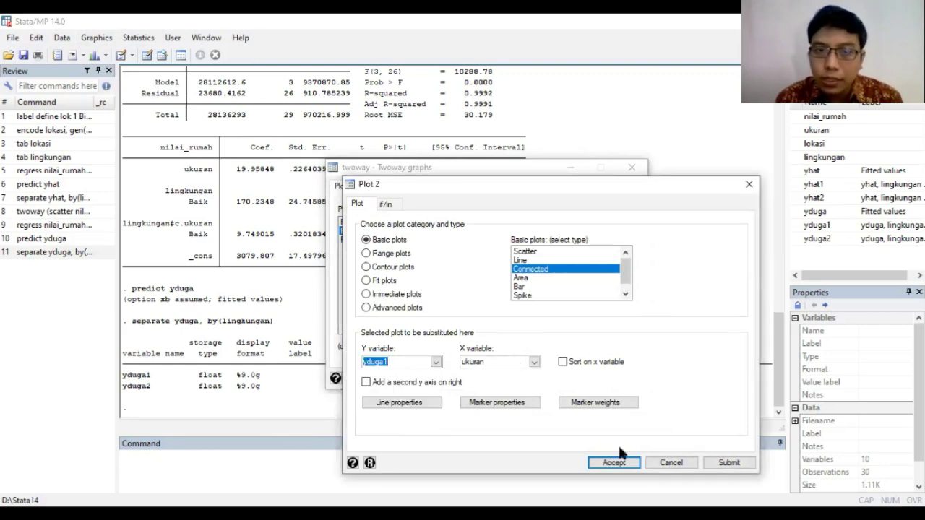
{"action": "left_click", "coordinate": [616, 467]}
Step: Change the Y variable of Plot 3 to yduga2 and draw the combined twoway graph
{"action": "left_click", "coordinate": [375, 240]}
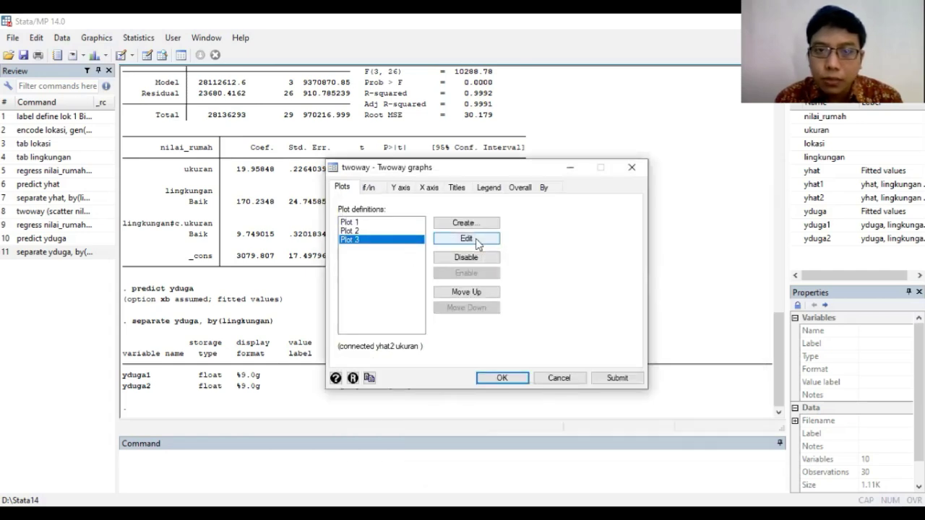
{"action": "left_click", "coordinate": [475, 238]}
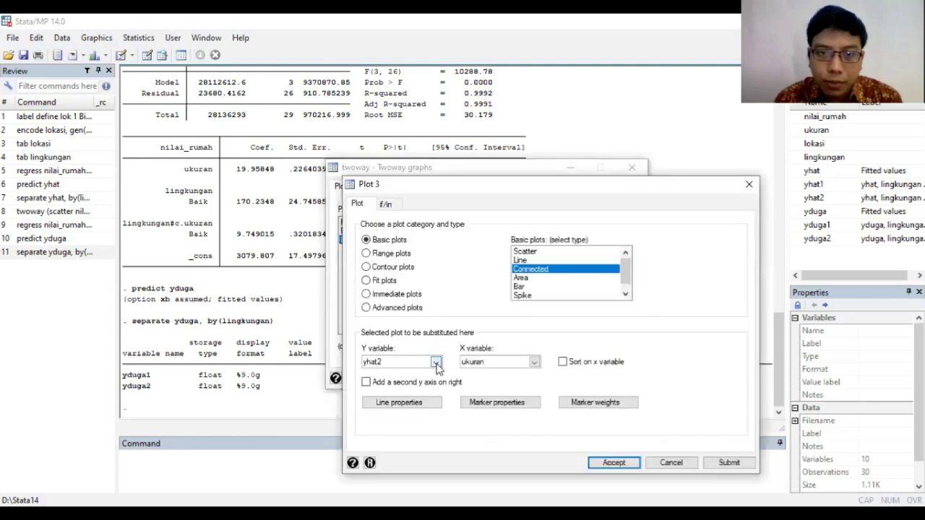
{"action": "left_click", "coordinate": [436, 362]}
{"action": "left_click", "coordinate": [394, 444]}
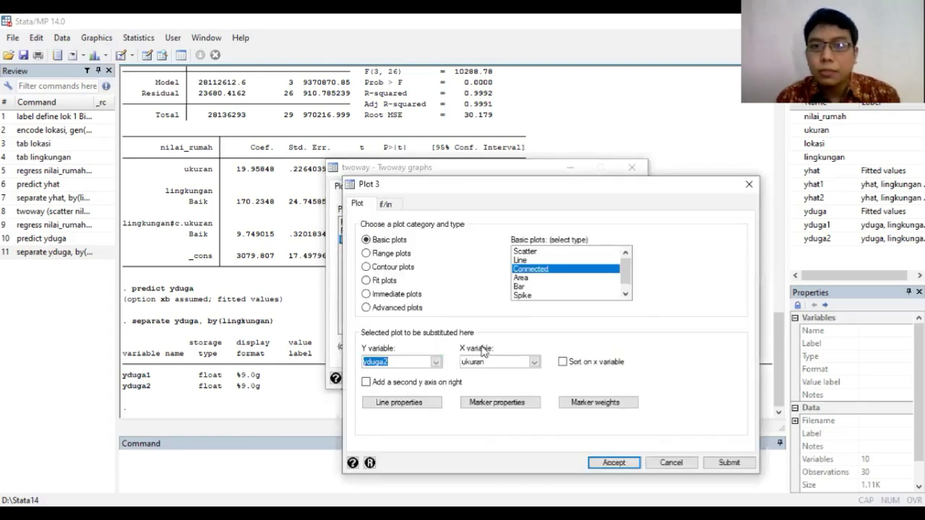
{"action": "left_click", "coordinate": [607, 464]}
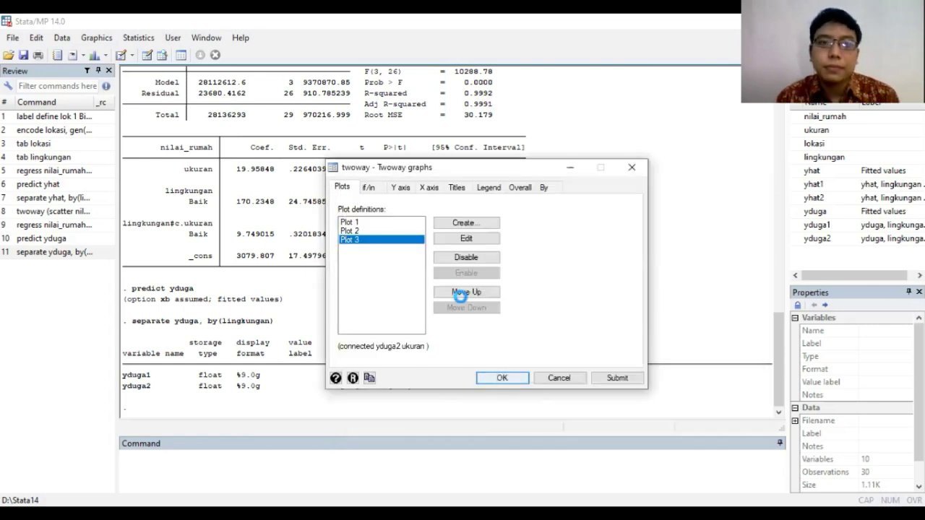
{"action": "key", "text": "Return"}
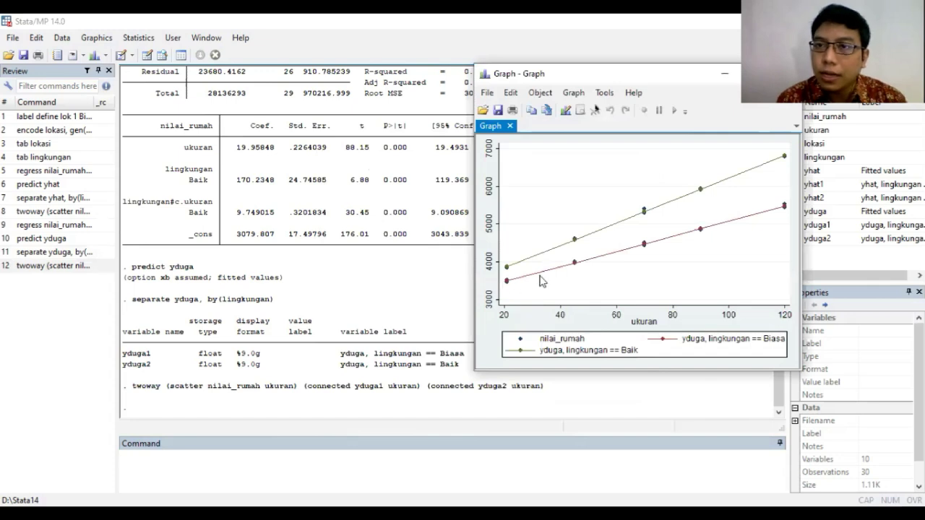
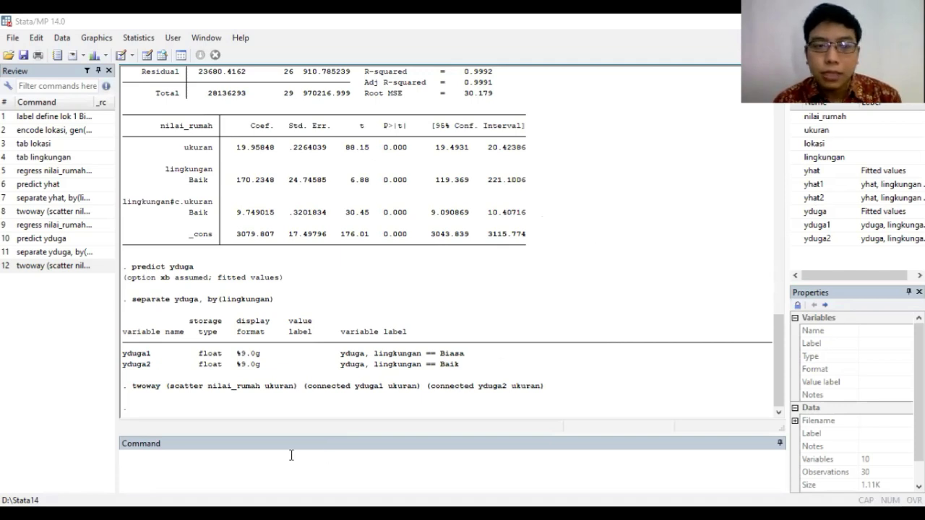
Step: Clear the house-value dataset from memory
{"action": "left_click", "coordinate": [273, 469]}
{"action": "type", "text": "d"}
{"action": "type", "text": "lear"}
{"action": "key", "text": "Return"}
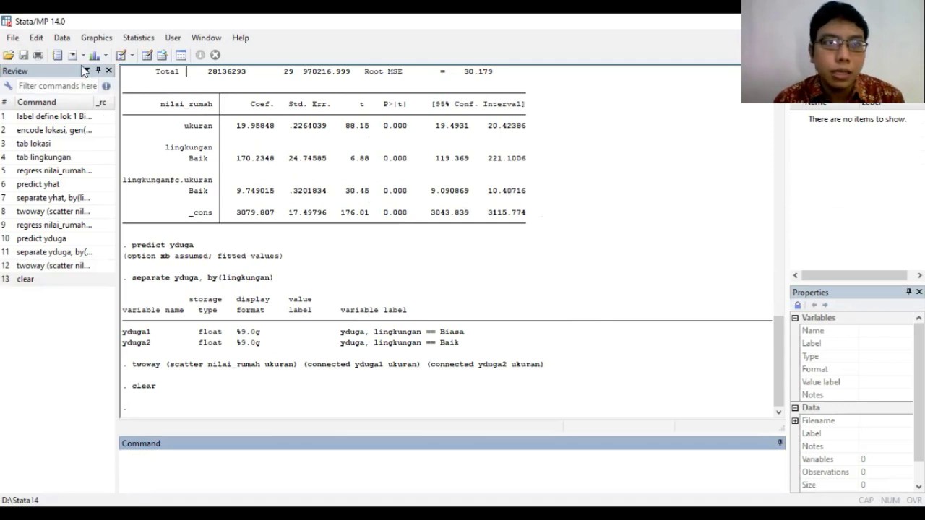
Step: Paste the copied gaji, pengalaman and pendidikan data into the editable Data Editor, using the first row as variable names
{"action": "left_click", "coordinate": [61, 37]}
{"action": "mouse_move", "coordinate": [144, 70]}
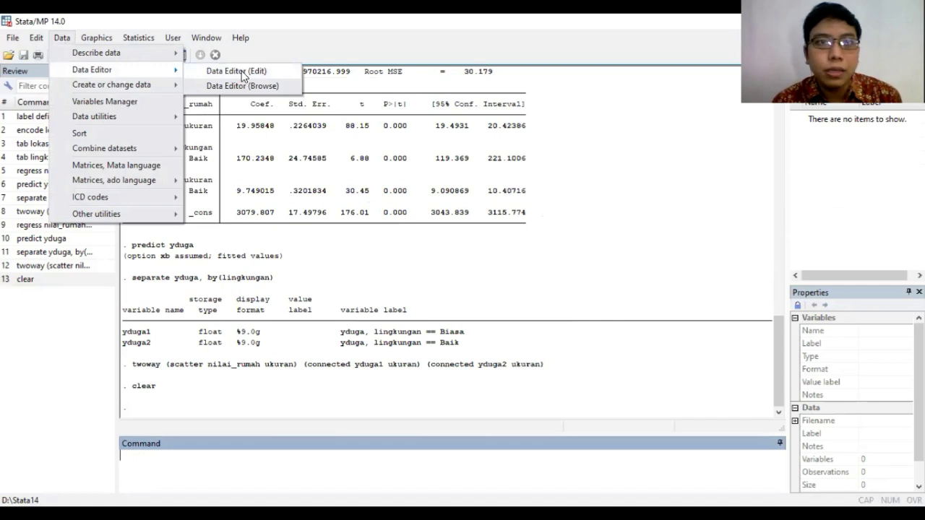
{"action": "left_click", "coordinate": [243, 72]}
{"action": "right_click", "coordinate": [60, 107]}
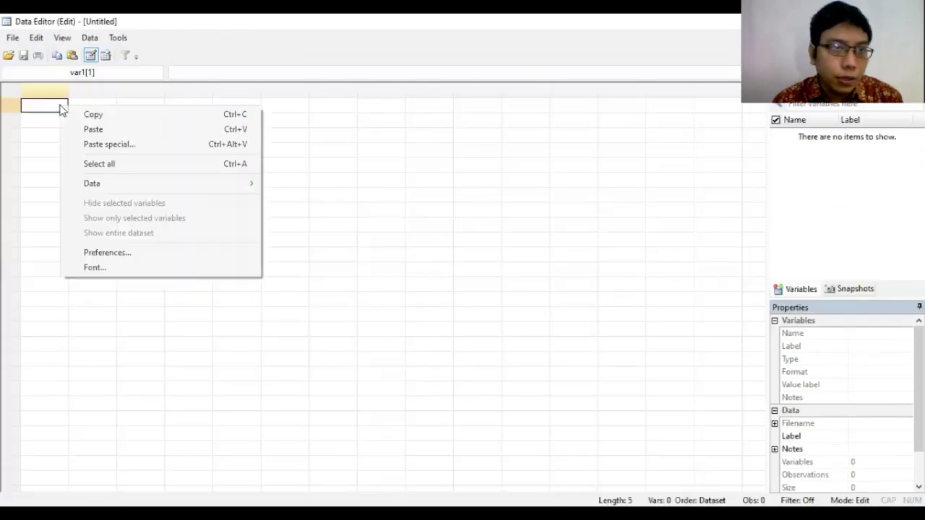
{"action": "left_click", "coordinate": [119, 132]}
{"action": "left_click", "coordinate": [371, 324]}
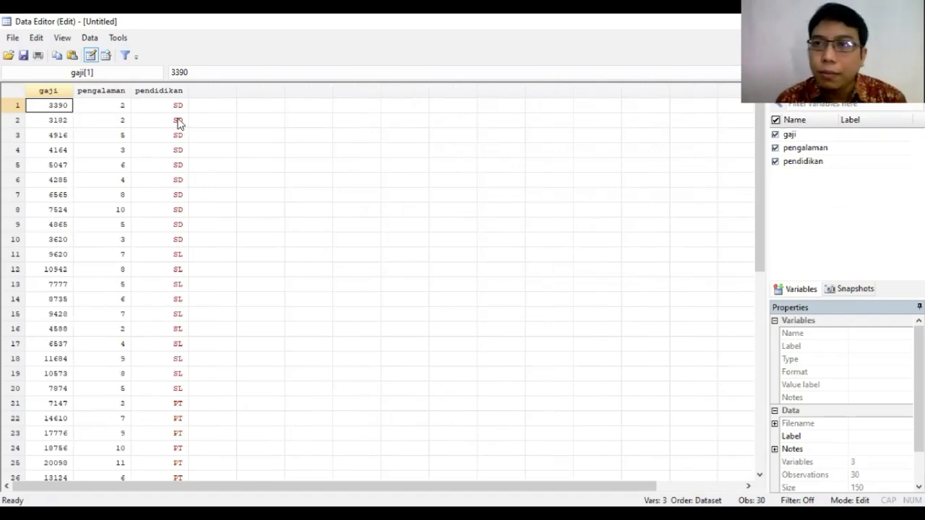
Step: Examine the SD, SL and PT education categories in the pendidikan column of the pasted data
{"action": "left_click_drag", "start_coordinate": [171, 105], "coordinate": [180, 315]}
{"action": "left_click", "coordinate": [174, 241]}
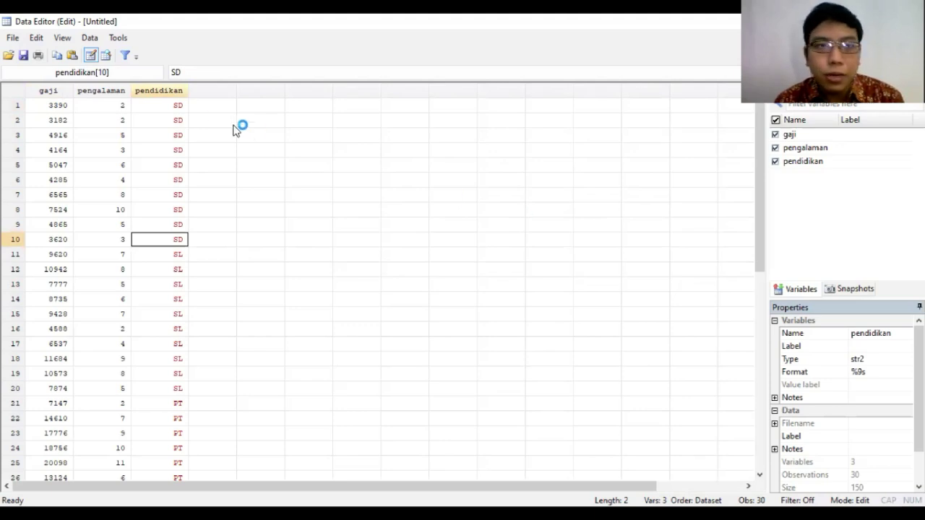
{"action": "left_click_drag", "start_coordinate": [174, 106], "coordinate": [177, 196]}
{"action": "left_click_drag", "start_coordinate": [177, 257], "coordinate": [172, 448]}
{"action": "left_click", "coordinate": [172, 451]}
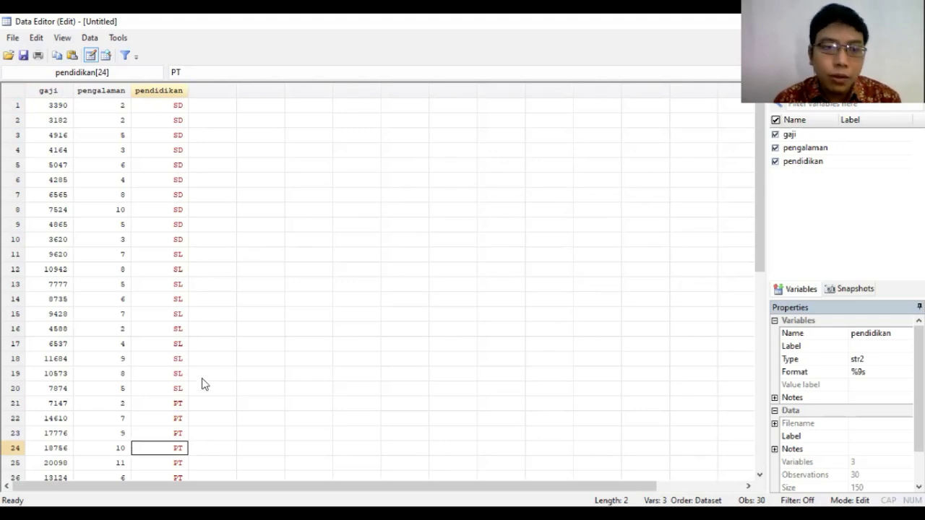
{"action": "left_click_drag", "start_coordinate": [164, 407], "coordinate": [172, 413]}
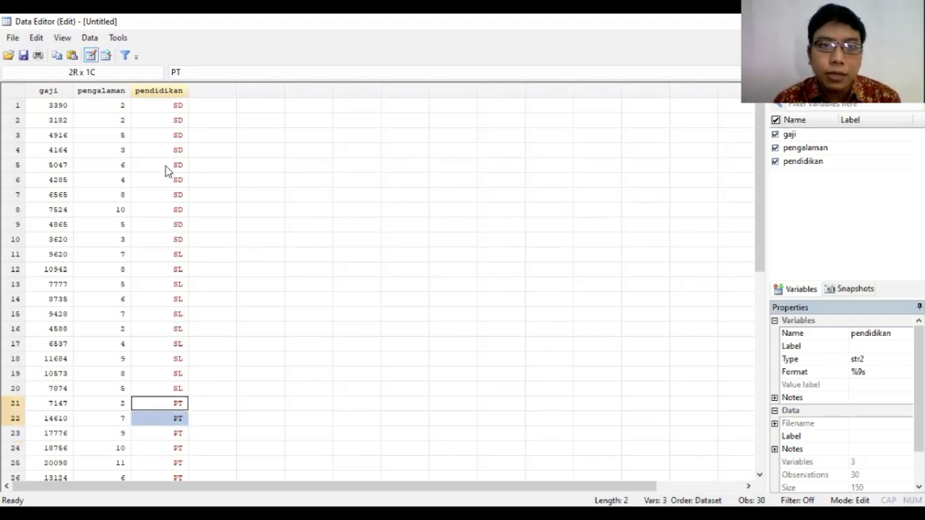
{"action": "left_click_drag", "start_coordinate": [167, 168], "coordinate": [167, 199]}
{"action": "left_click_drag", "start_coordinate": [170, 261], "coordinate": [182, 350]}
{"action": "left_click", "coordinate": [178, 347]}
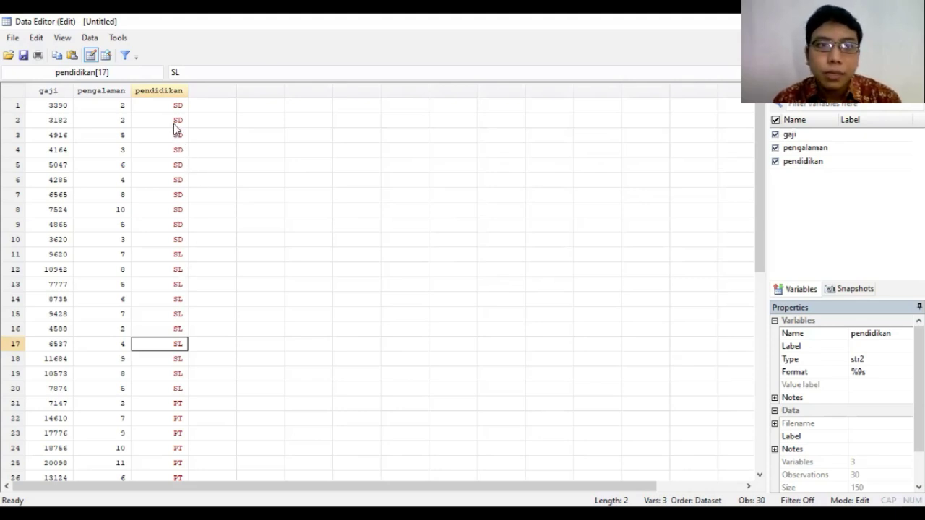
{"action": "left_click_drag", "start_coordinate": [169, 109], "coordinate": [174, 239]}
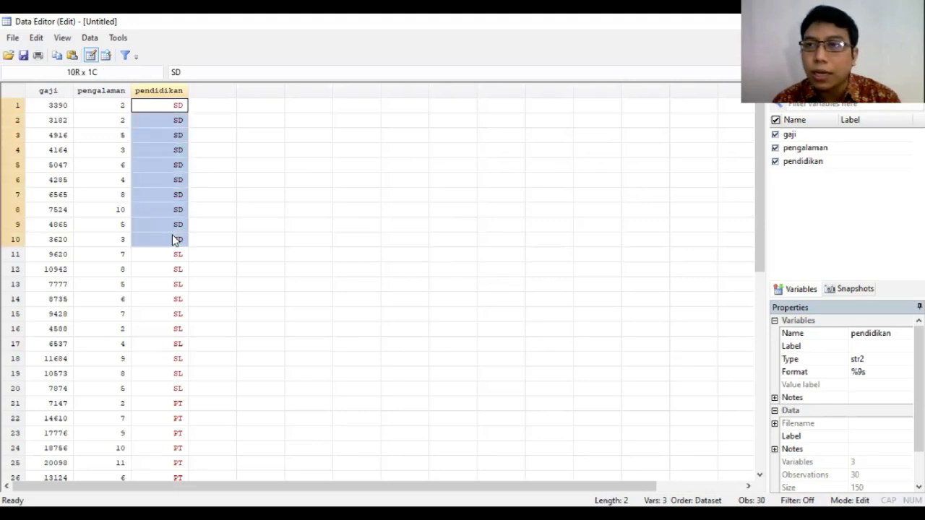
{"action": "left_click", "coordinate": [174, 239]}
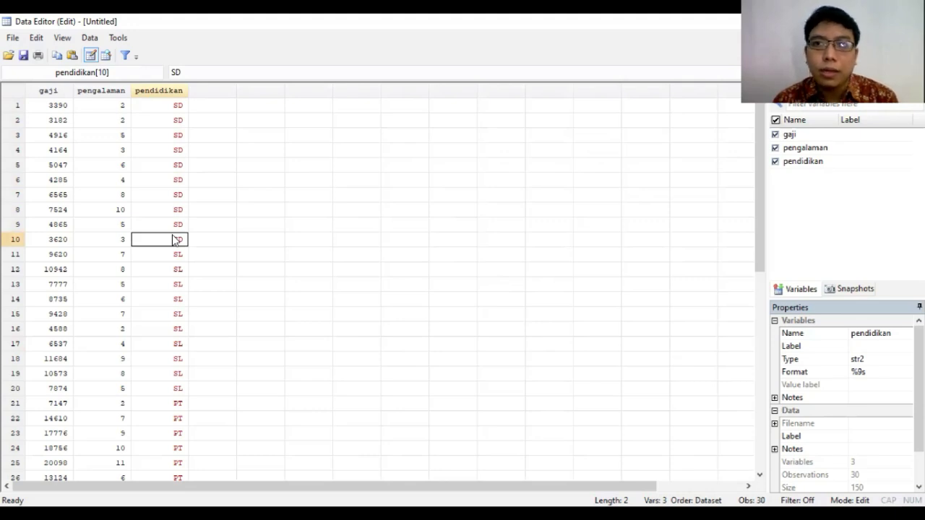
{"action": "left_click", "coordinate": [251, 225]}
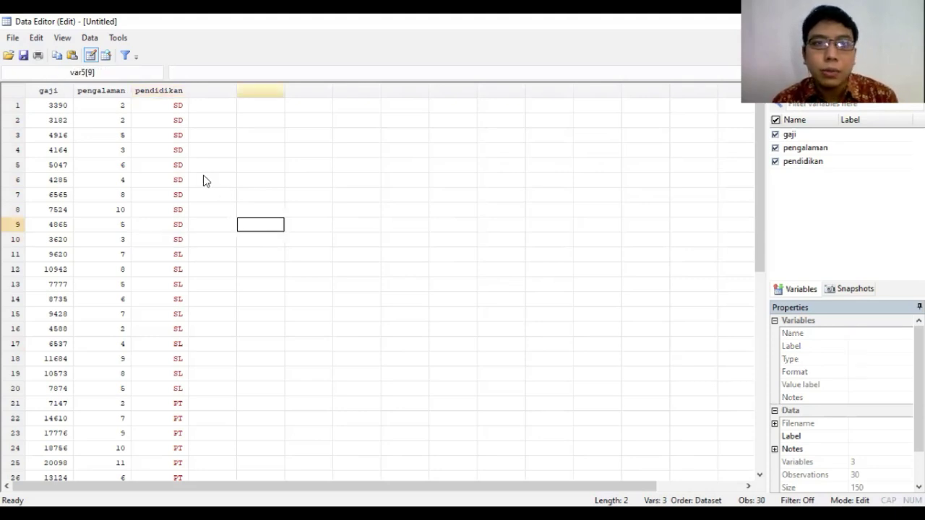
{"action": "left_click", "coordinate": [172, 107]}
{"action": "left_click", "coordinate": [172, 107]}
{"action": "left_click", "coordinate": [245, 128]}
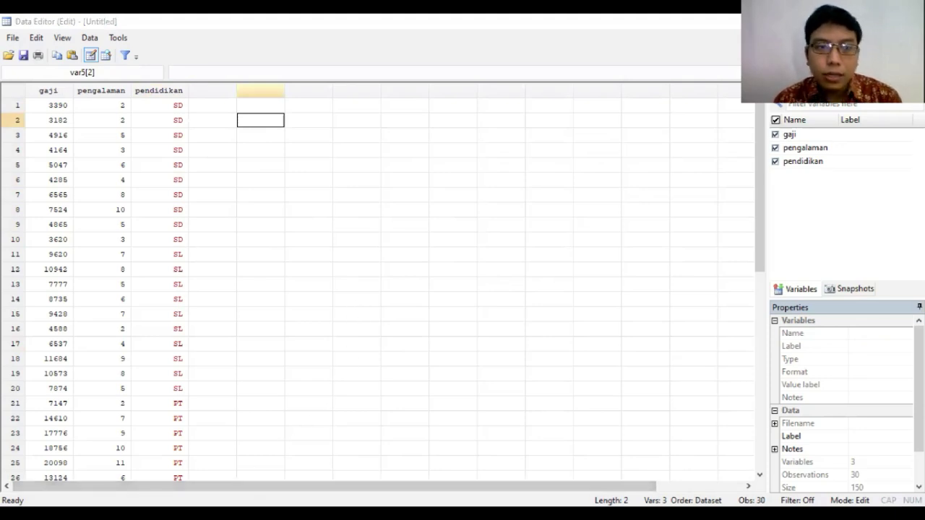
Step: Define a value label named edu with 1 as SD, 2 as SL and 3 as PT
{"action": "left_click", "coordinate": [104, 443]}
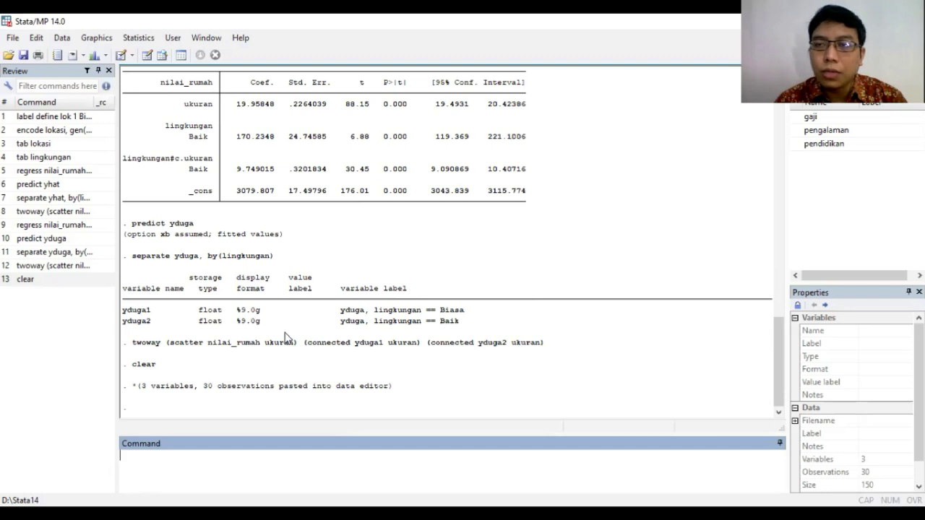
{"action": "type", "text": "def"}
{"action": "key", "text": "BackSpace"}
{"action": "key", "text": "BackSpace"}
{"action": "key", "text": "BackSpace"}
{"action": "type", "text": "label define"}
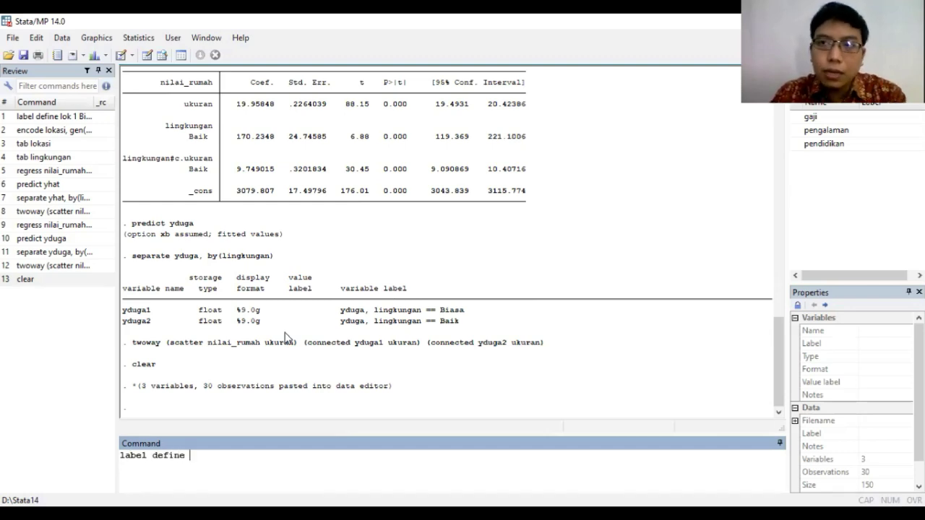
{"action": "type", "text": " e"}
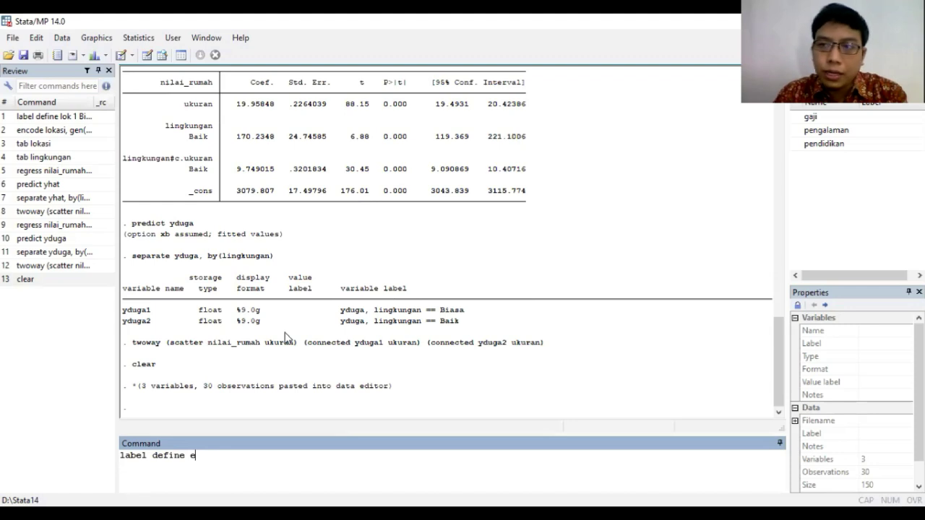
{"action": "type", "text": "du 1 SD 2 SL 3 PT"}
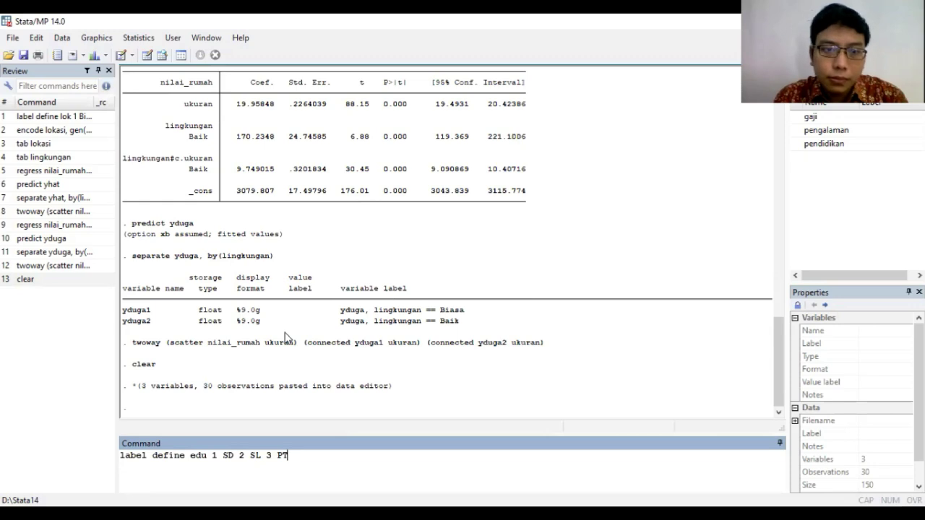
{"action": "key", "text": "Return"}
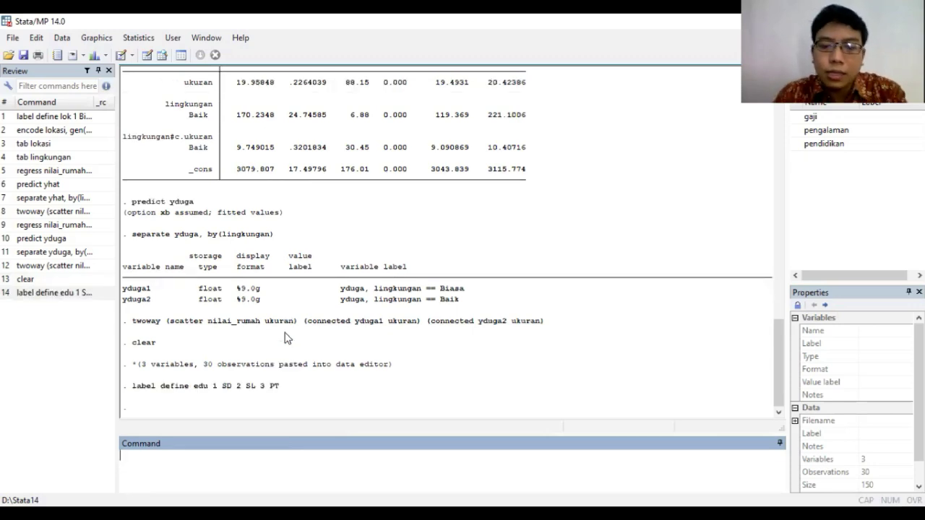
Step: Encode pendidikan into a new numeric variable educ using the edu value label
{"action": "type", "text": "encode "}
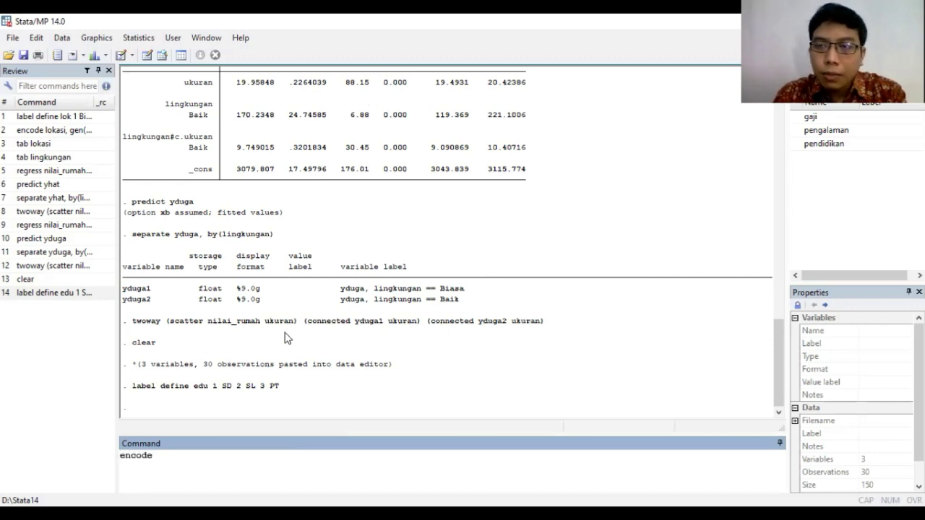
{"action": "type", "text": "pendid"}
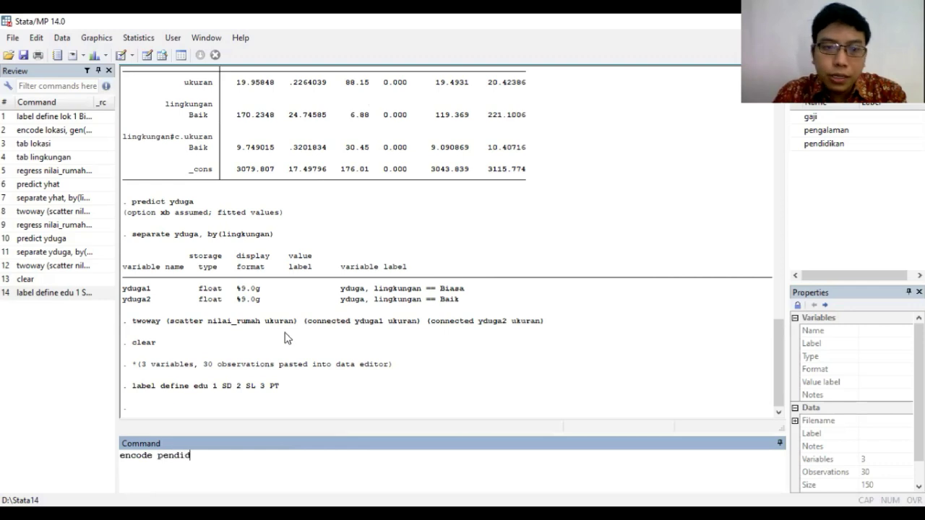
{"action": "type", "text": "ikan, ge"}
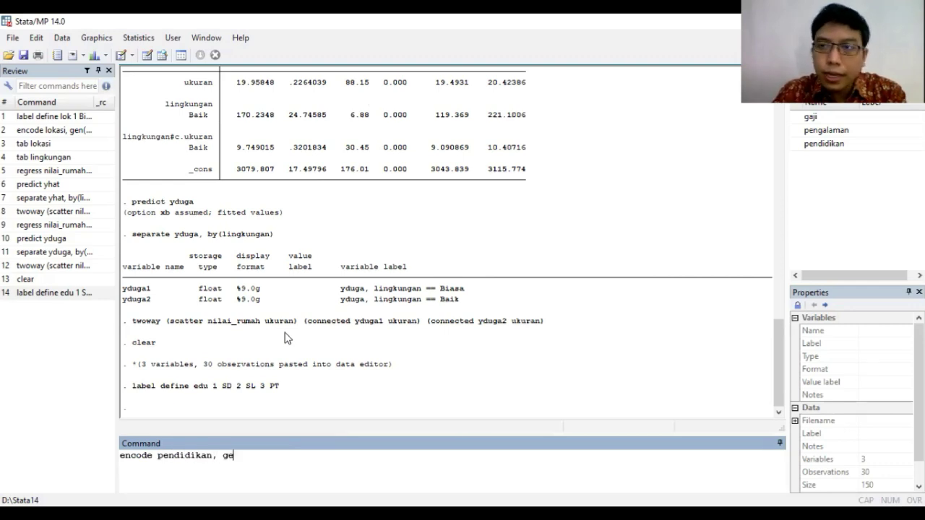
{"action": "type", "text": "n(ed"}
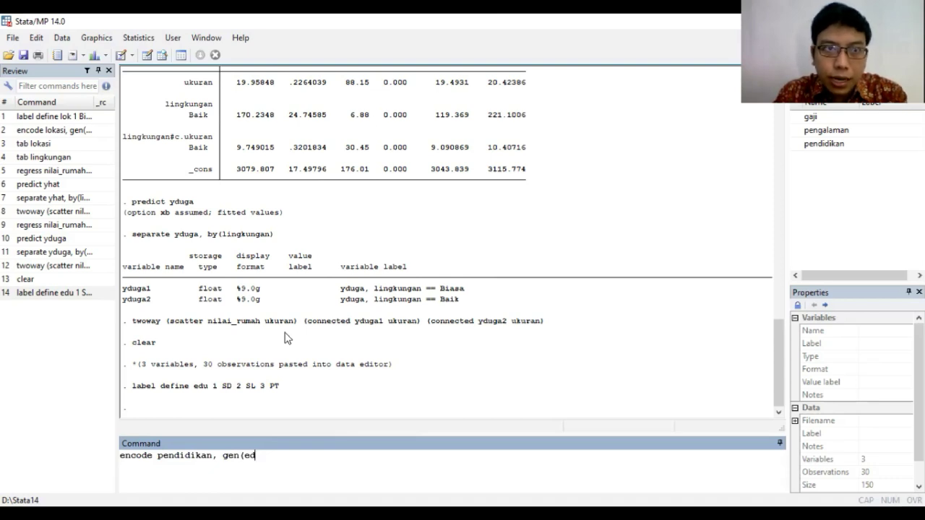
{"action": "type", "text": "uc)"}
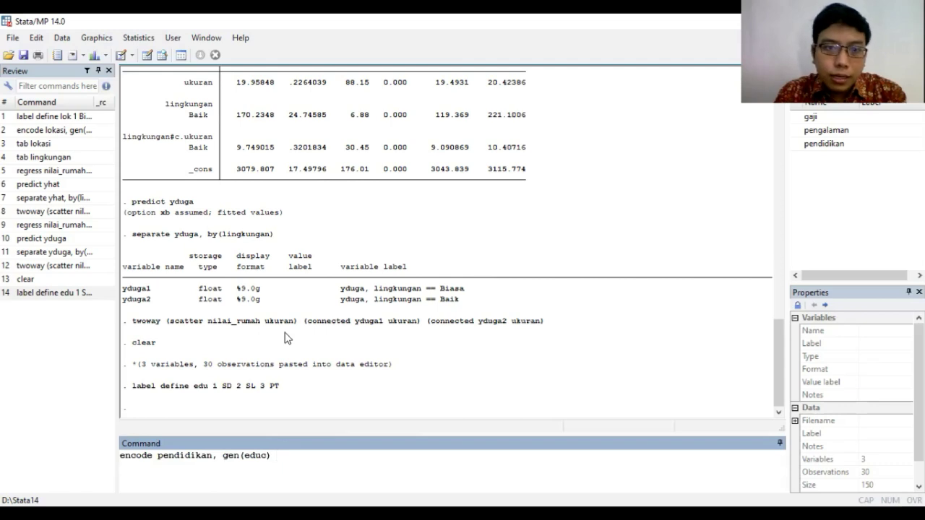
{"action": "type", "text": " label("}
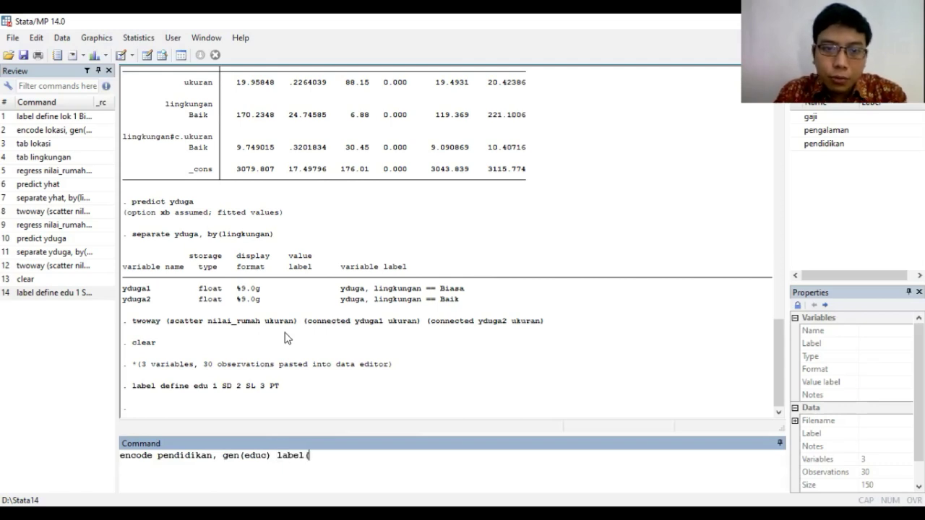
{"action": "type", "text": "edu)"}
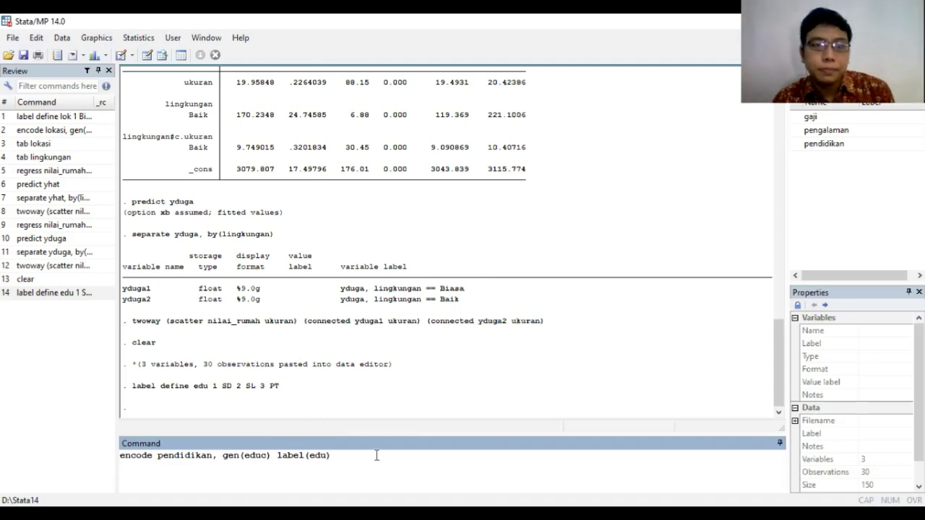
{"action": "key", "text": "Return"}
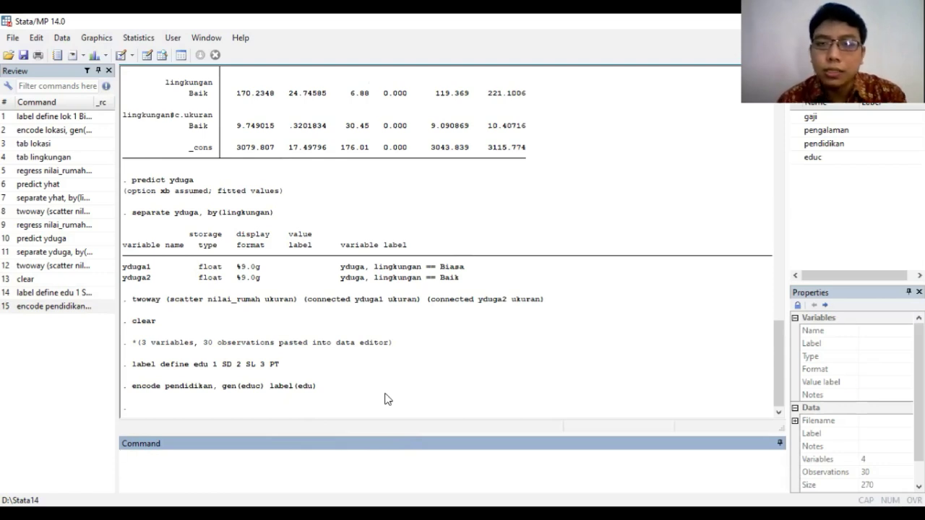
Step: Regress gaji on pengalaman and the factor variable i.educ
{"action": "type", "text": "regress g"}
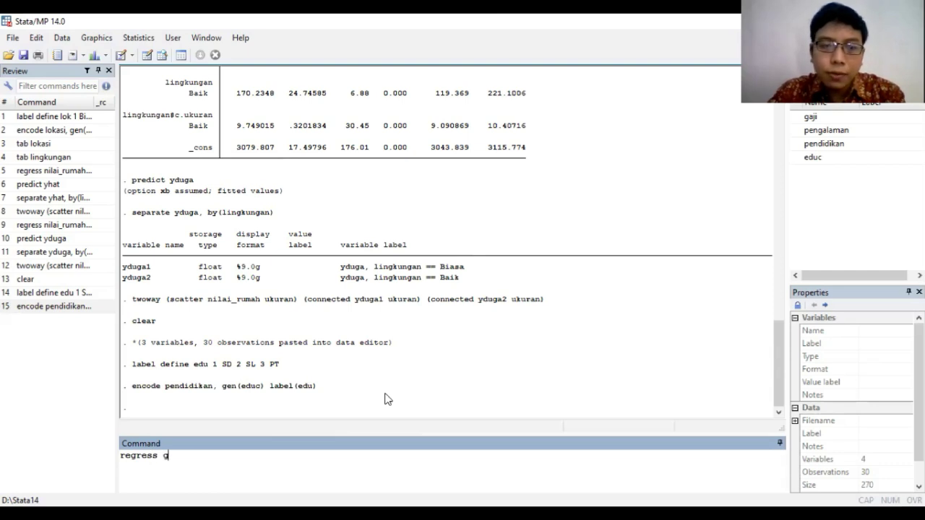
{"action": "type", "text": "aji peng"}
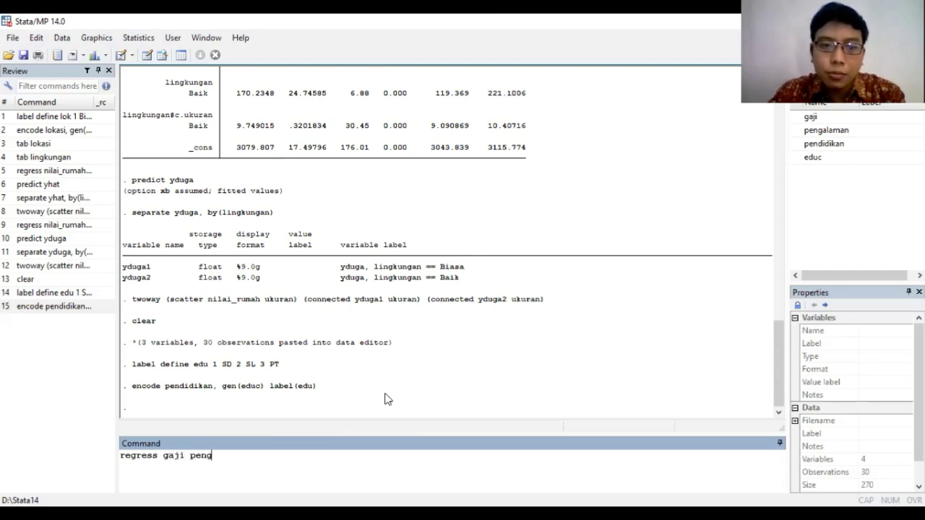
{"action": "type", "text": "alaman "}
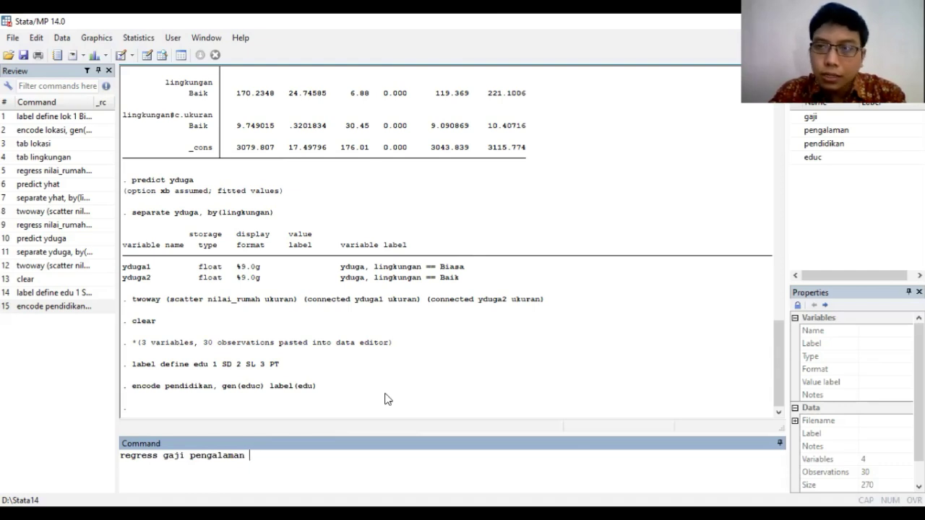
{"action": "type", "text": "educ"}
{"action": "key", "text": "Left"}
{"action": "key", "text": "Left"}
{"action": "key", "text": "Left"}
{"action": "key", "text": "Left"}
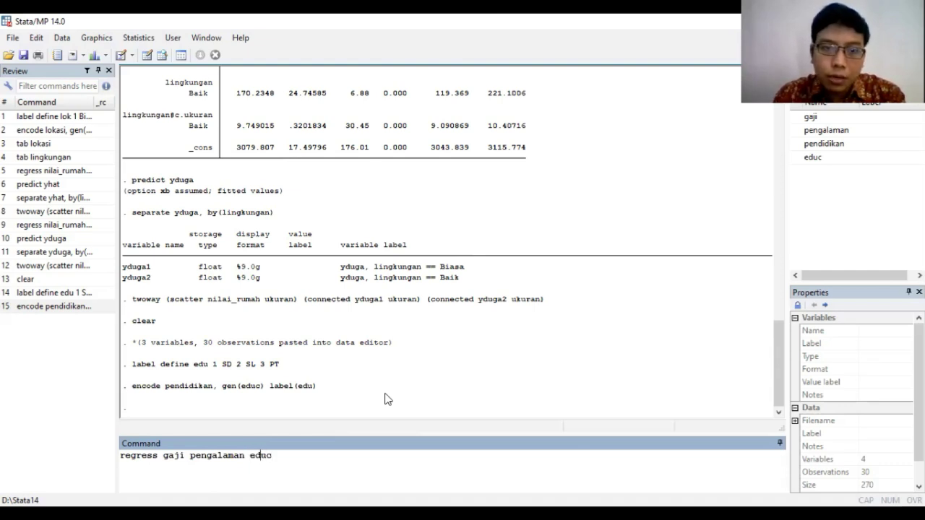
{"action": "type", "text": "i."}
{"action": "key", "text": "Right"}
{"action": "key", "text": "Right"}
{"action": "key", "text": "Right"}
{"action": "key", "text": "Right"}
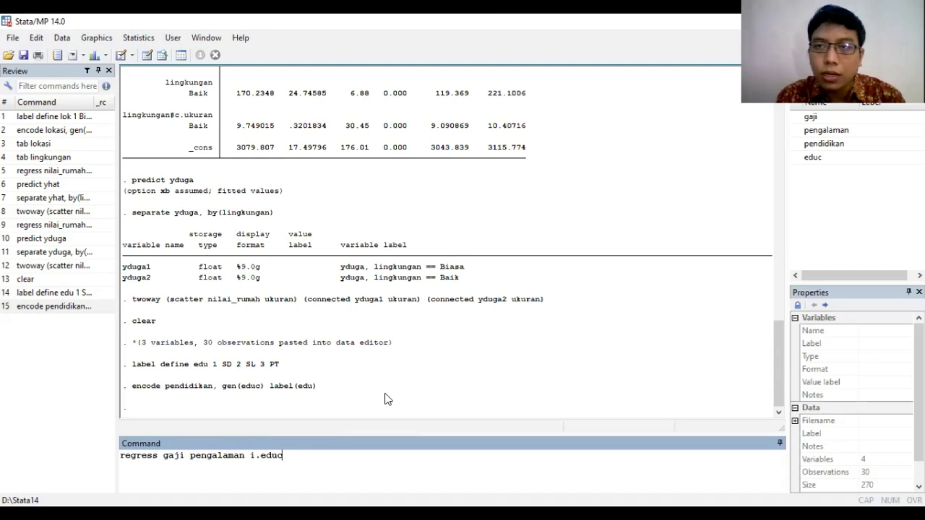
{"action": "key", "text": "Return"}
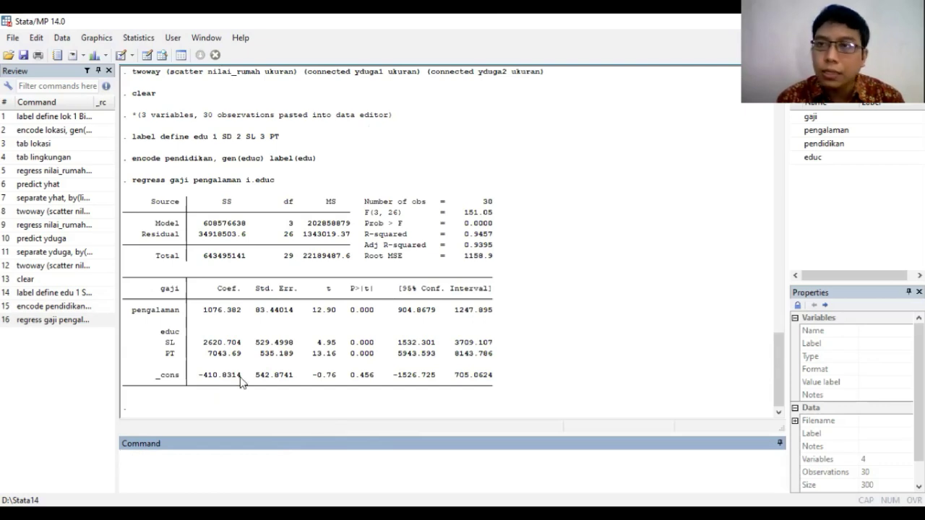
Step: Examine the SL and PT coefficients under educ in the gaji regression output
{"action": "left_click_drag", "start_coordinate": [161, 334], "coordinate": [176, 338]}
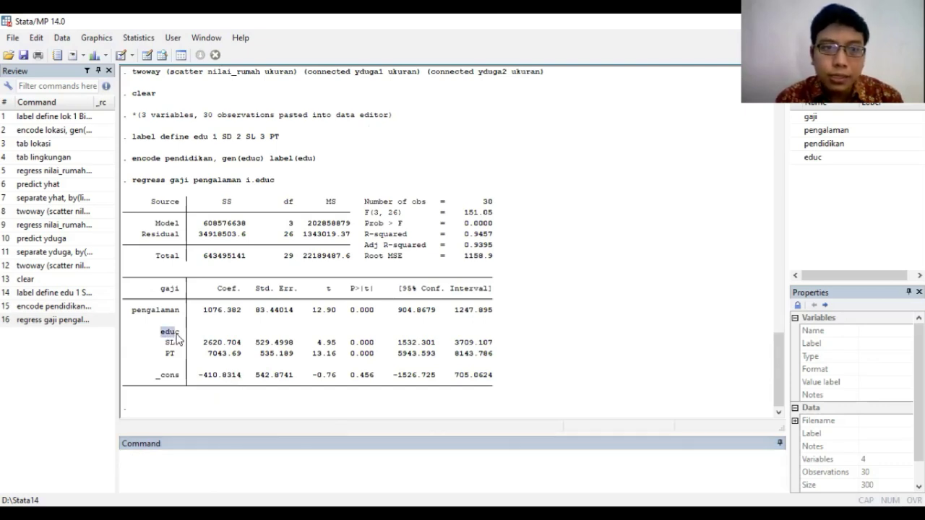
{"action": "left_click", "coordinate": [177, 339]}
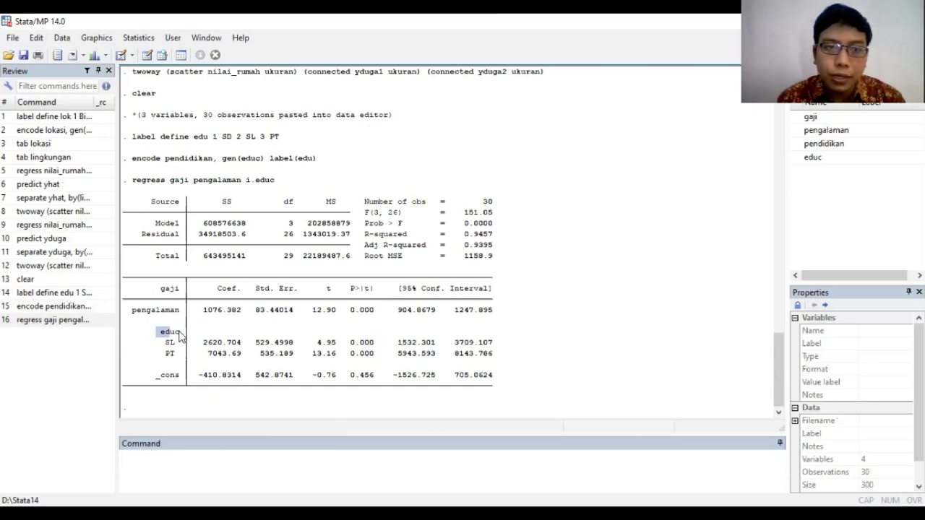
{"action": "left_click", "coordinate": [179, 342]}
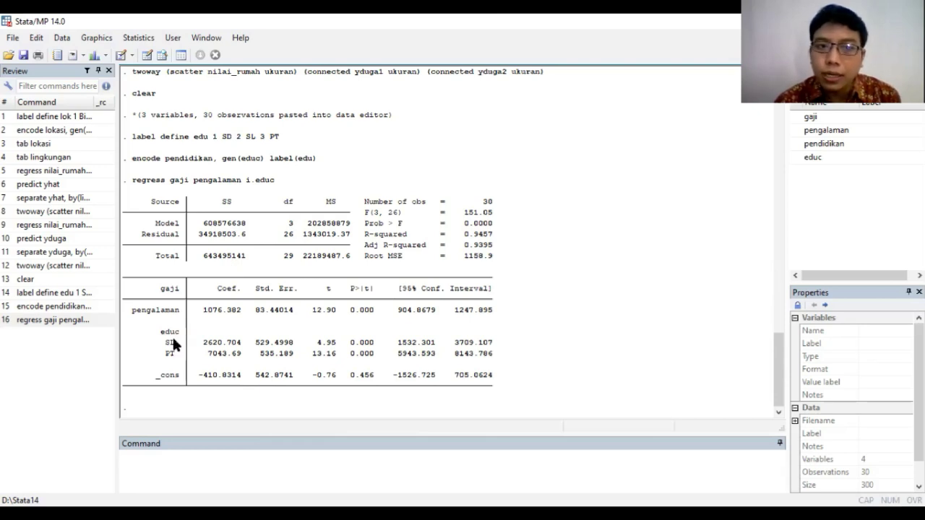
{"action": "left_click_drag", "start_coordinate": [166, 343], "coordinate": [243, 348]}
{"action": "left_click", "coordinate": [216, 352]}
{"action": "left_click_drag", "start_coordinate": [160, 353], "coordinate": [248, 355]}
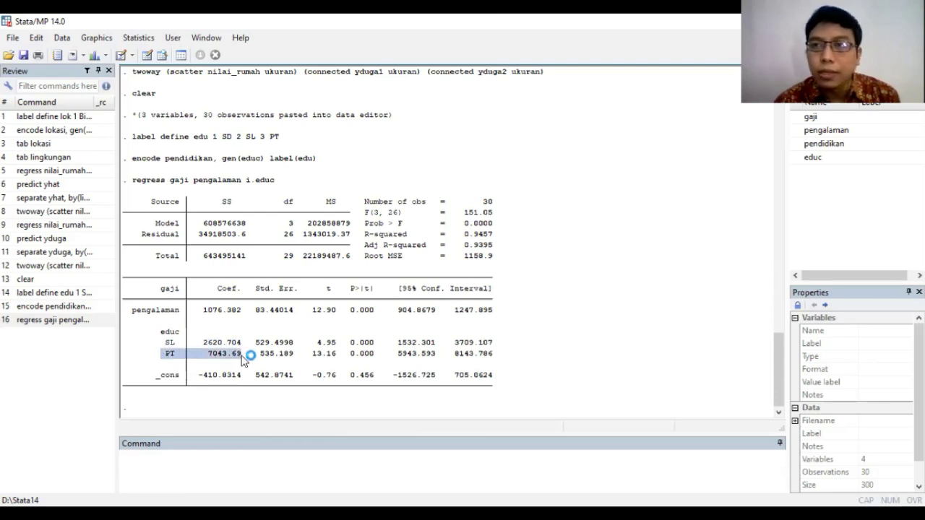
{"action": "left_click", "coordinate": [243, 361]}
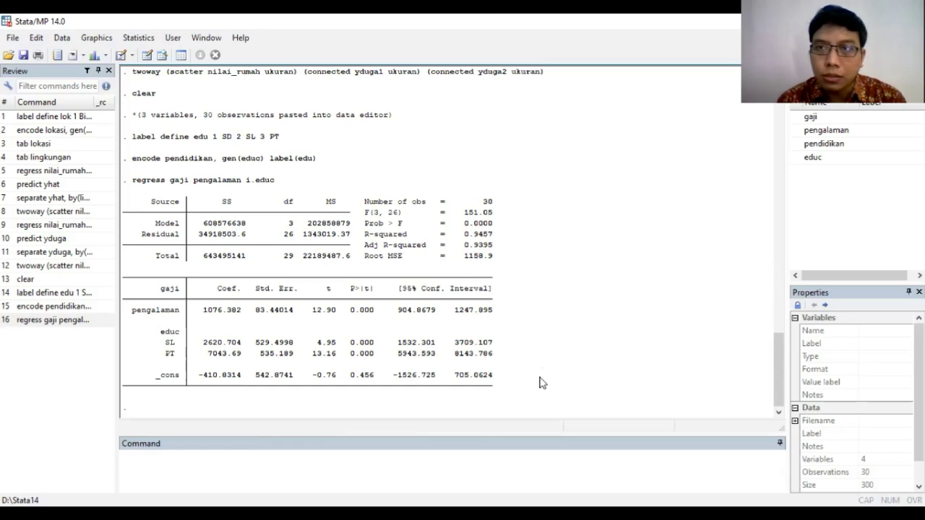
Step: Predict the fitted values of the gaji regression into a new variable yhat
{"action": "type", "text": "pr"}
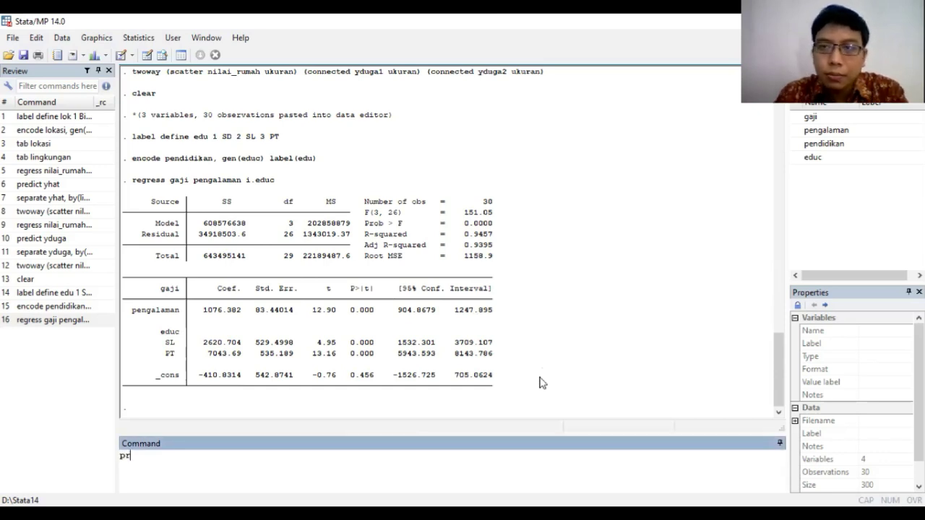
{"action": "type", "text": "edict "}
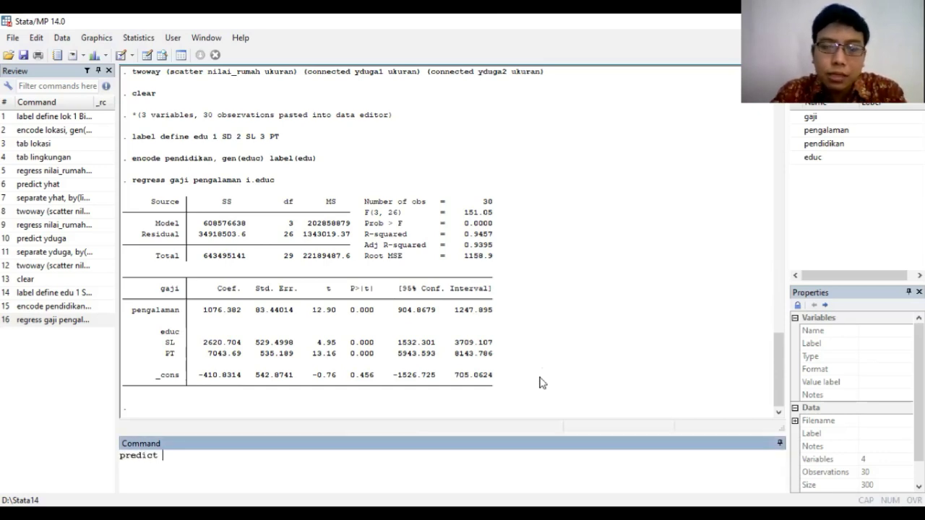
{"action": "type", "text": "yhat"}
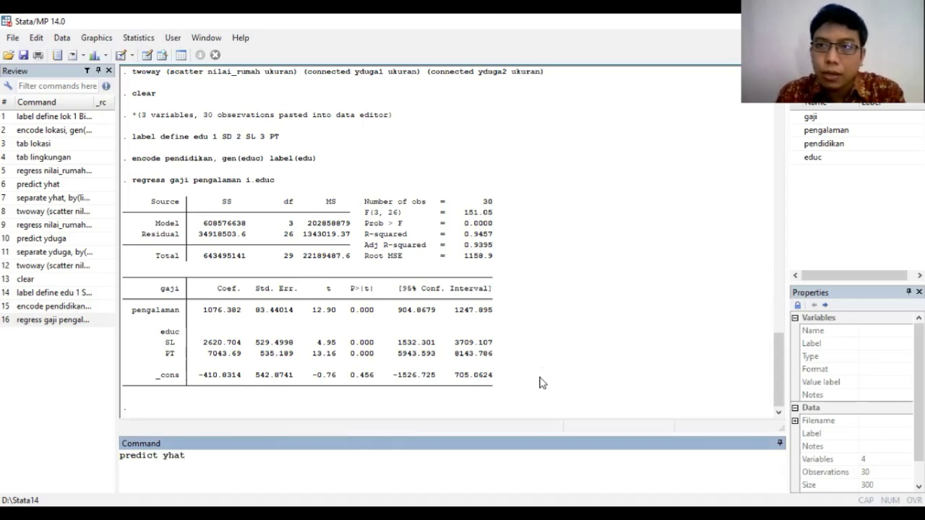
{"action": "key", "text": "Return"}
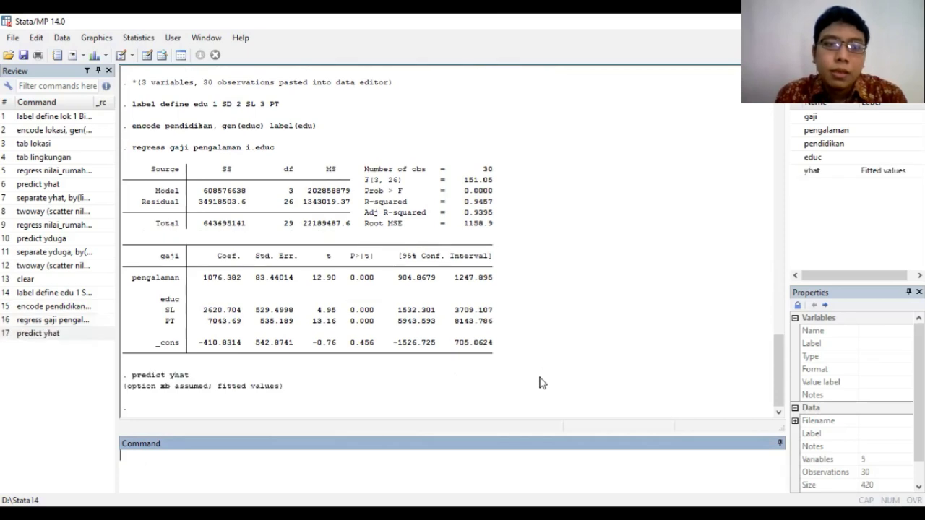
Step: Separate yhat by educ and check the new fitted-value columns in the Data Editor
{"action": "type", "text": "se"}
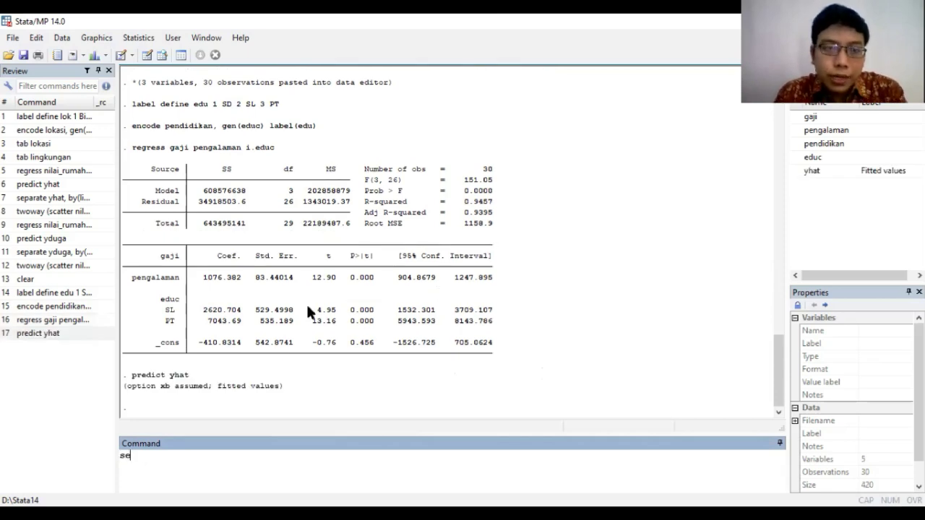
{"action": "type", "text": "parate y"}
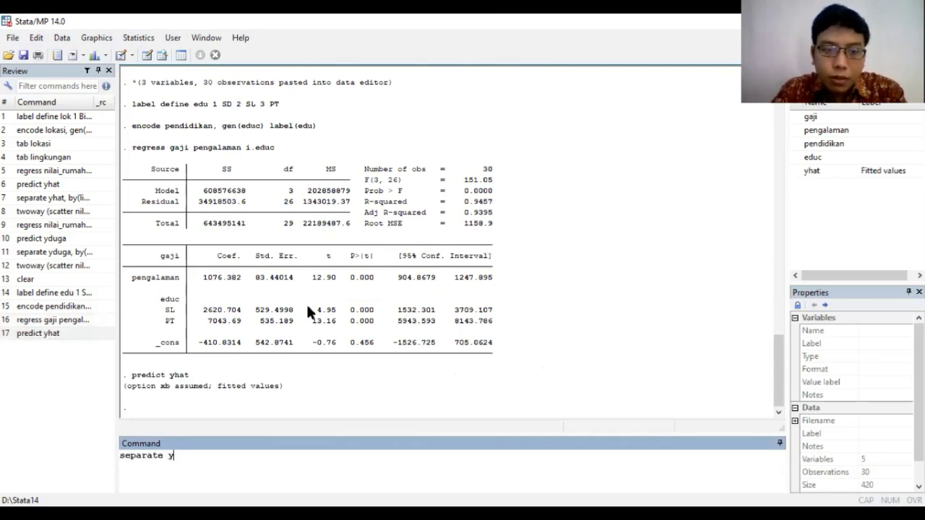
{"action": "type", "text": "hat, by(educ)"}
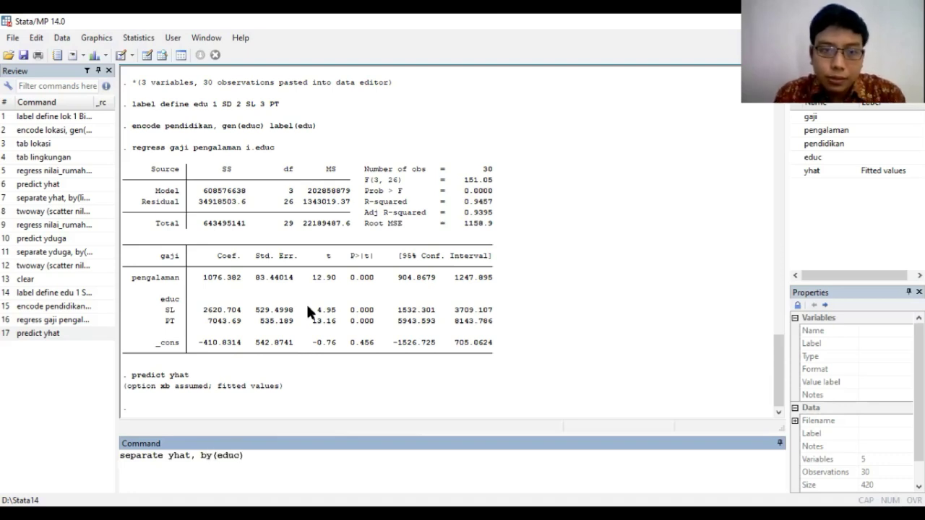
{"action": "key", "text": "Return"}
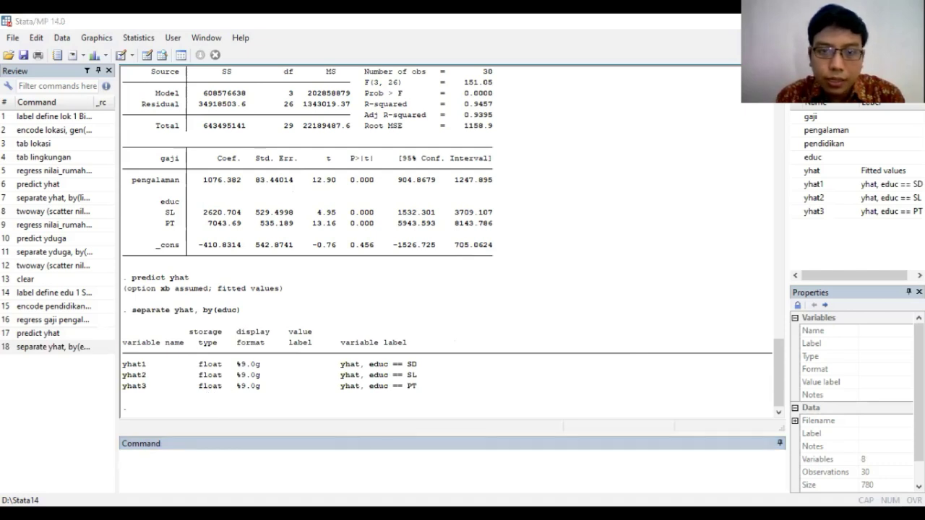
{"action": "key", "text": "alt+Tab"}
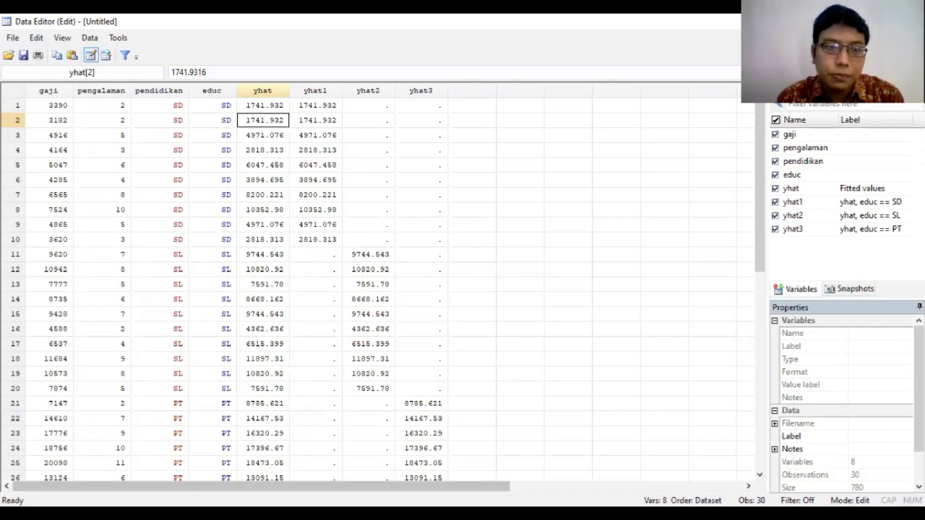
{"action": "left_click", "coordinate": [220, 512]}
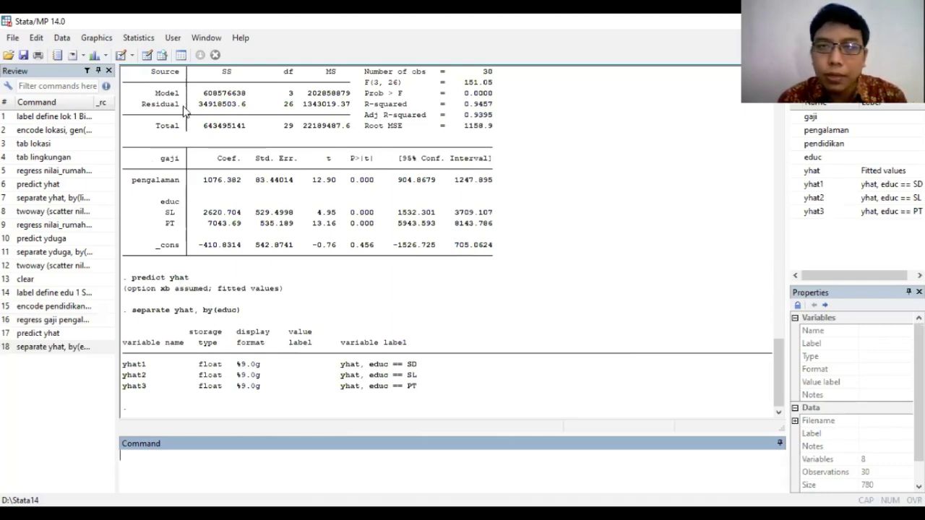
Step: Redefine Plot 1 of the twoway graph as a scatter of gaji against pengalaman
{"action": "left_click", "coordinate": [99, 38]}
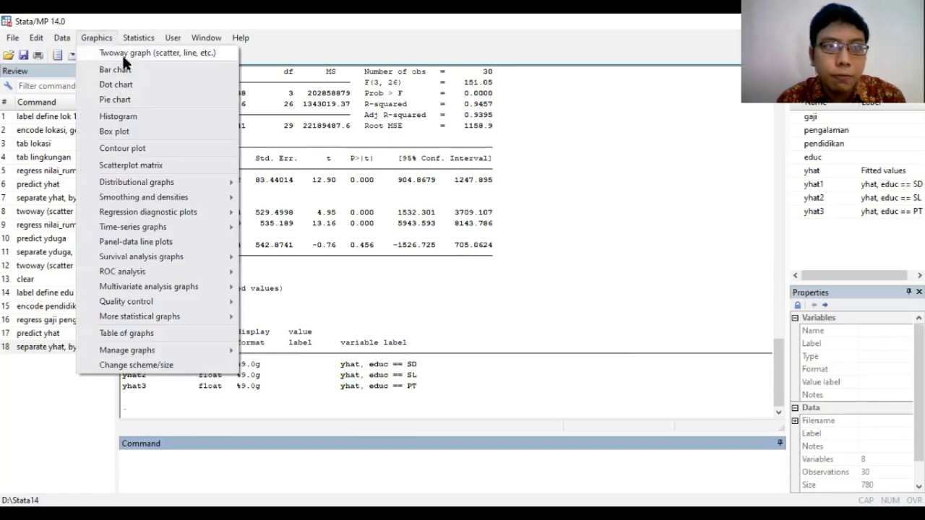
{"action": "left_click", "coordinate": [119, 55]}
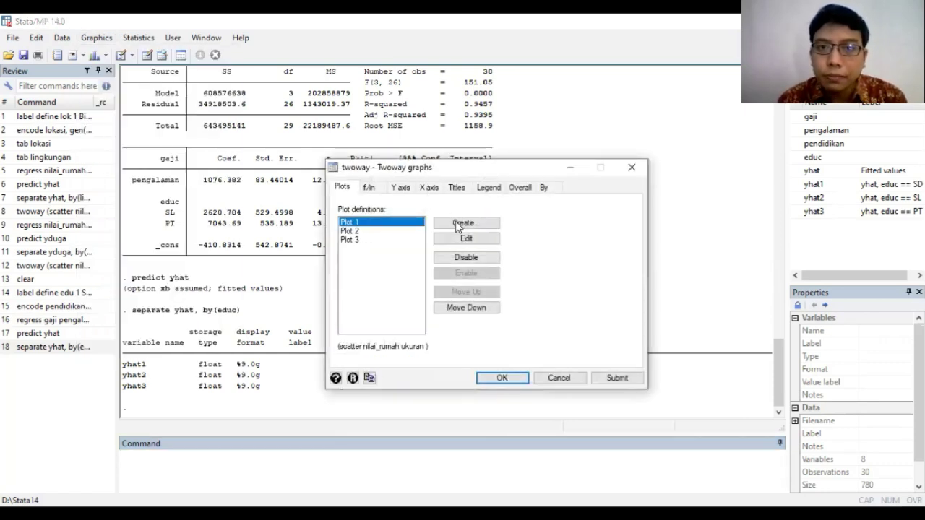
{"action": "left_click", "coordinate": [466, 238]}
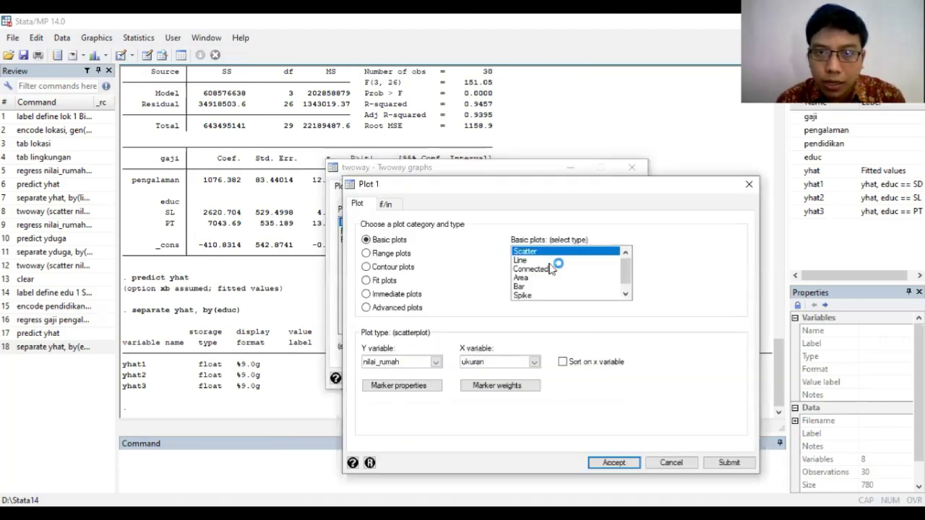
{"action": "left_click", "coordinate": [436, 364]}
{"action": "left_click", "coordinate": [535, 364]}
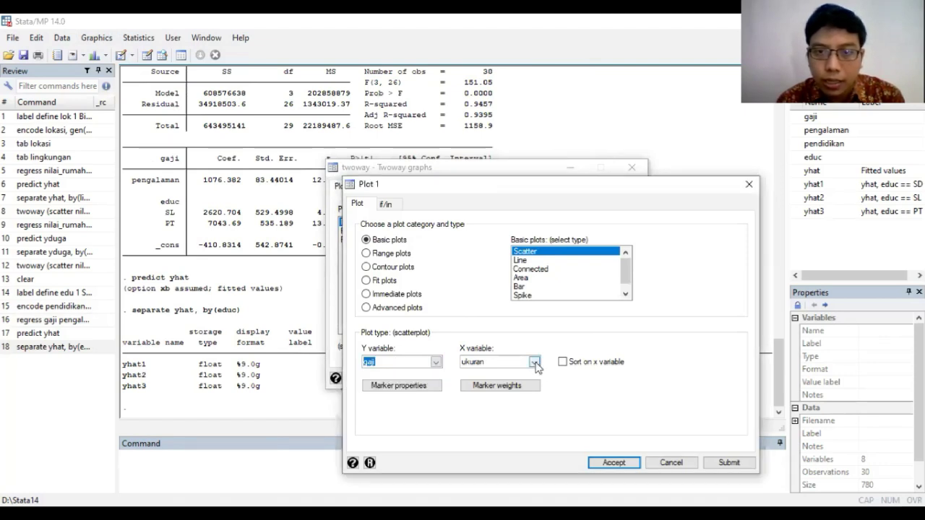
{"action": "left_click", "coordinate": [614, 462]}
Step: Redefine Plot 2 of the twoway graph as a connected plot of yhat1 against pengalaman
{"action": "left_click", "coordinate": [367, 231]}
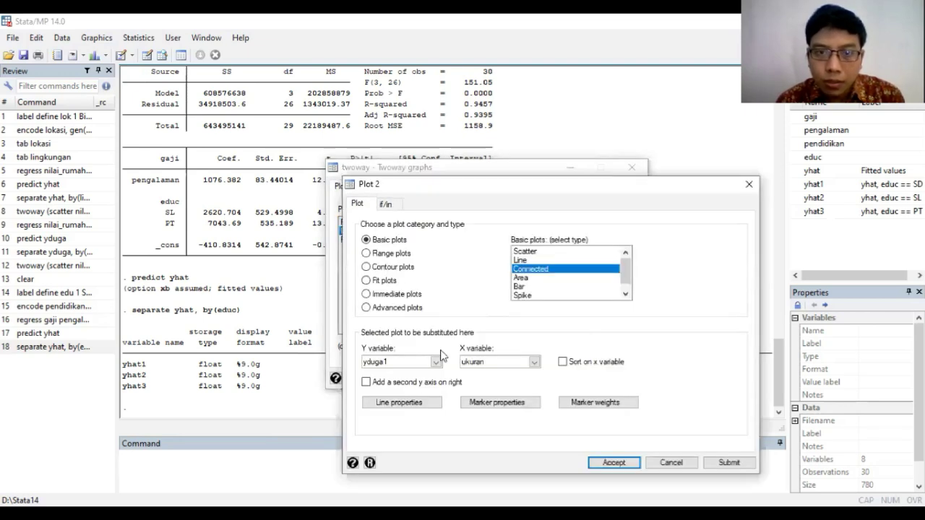
{"action": "left_click", "coordinate": [393, 413]}
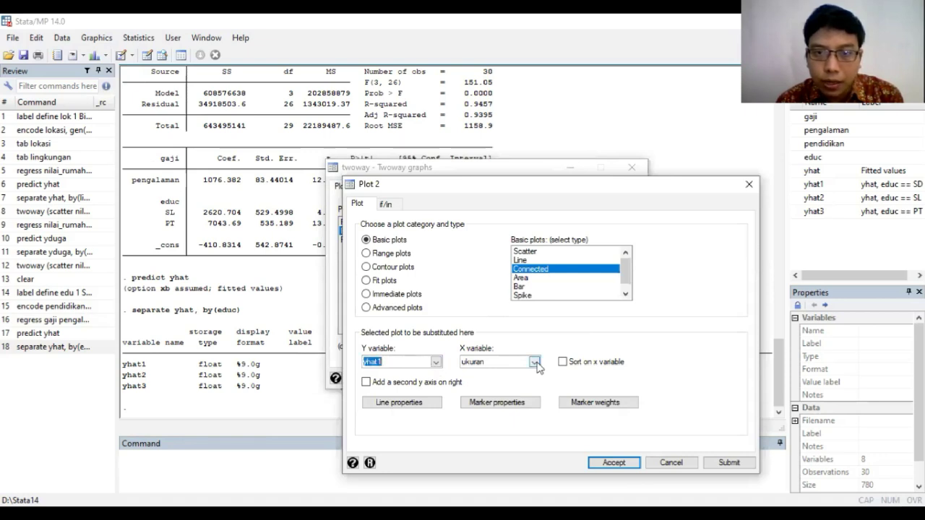
{"action": "left_click", "coordinate": [614, 462]}
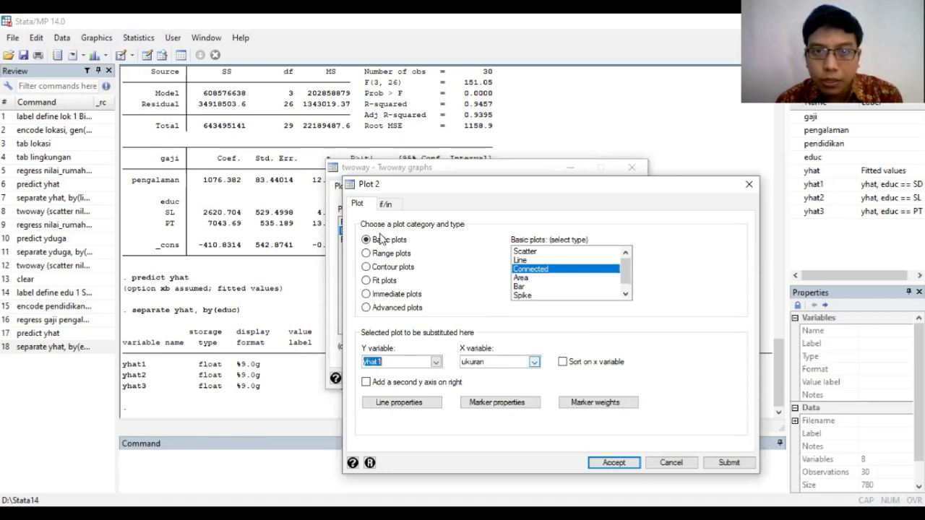
Step: Redefine Plot 3 of the twoway graph as a connected plot of yhat2 against pengalaman
{"action": "left_click", "coordinate": [349, 239]}
{"action": "left_click", "coordinate": [467, 238]}
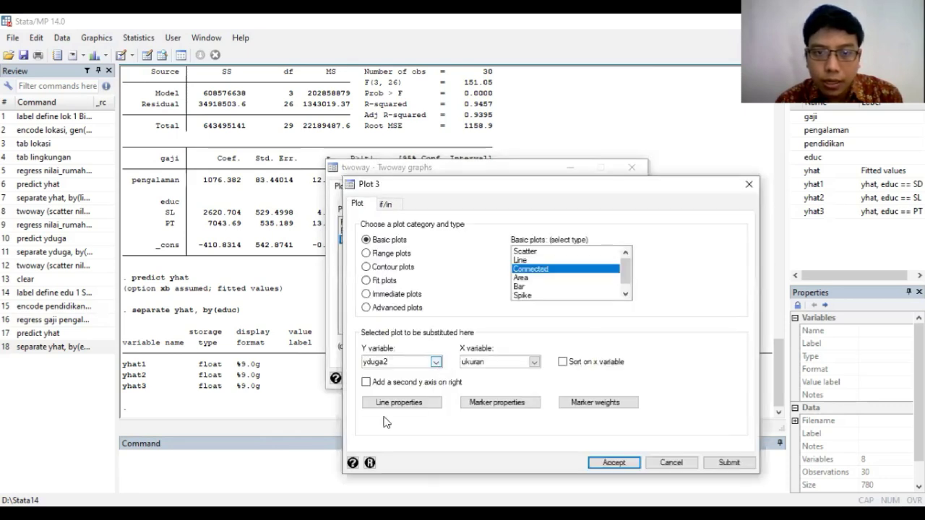
{"action": "left_click", "coordinate": [531, 366]}
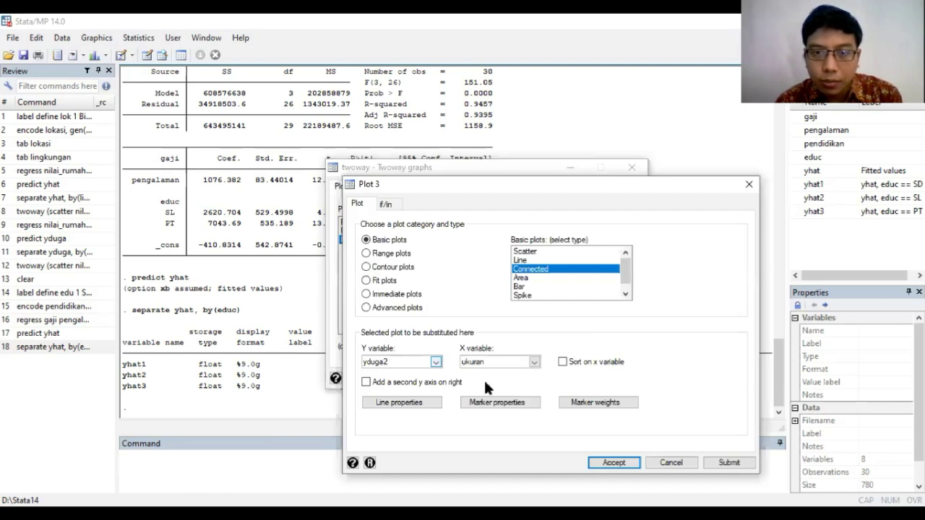
{"action": "left_click", "coordinate": [614, 465]}
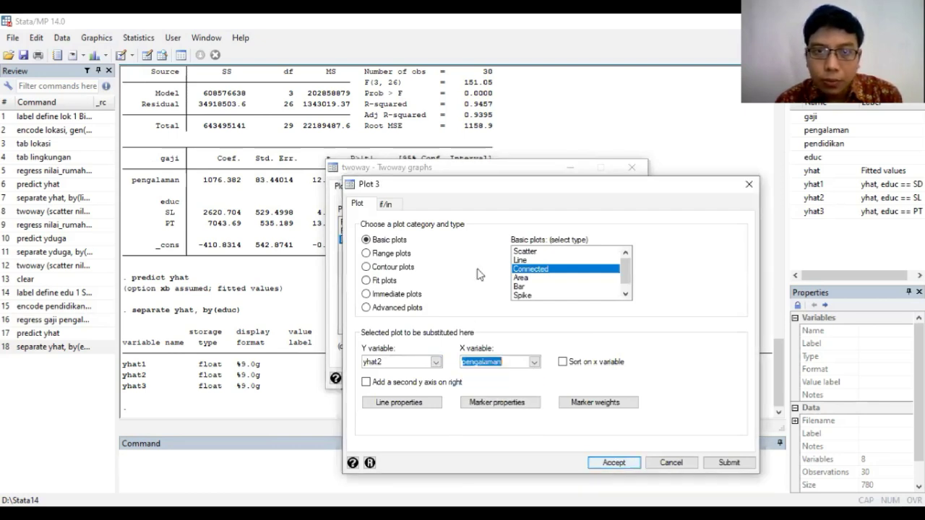
{"action": "left_click", "coordinate": [614, 463]}
Step: Add Plot 4 as a connected plot of yhat3 against pengalaman and draw the combined twoway graph
{"action": "left_click", "coordinate": [453, 220]}
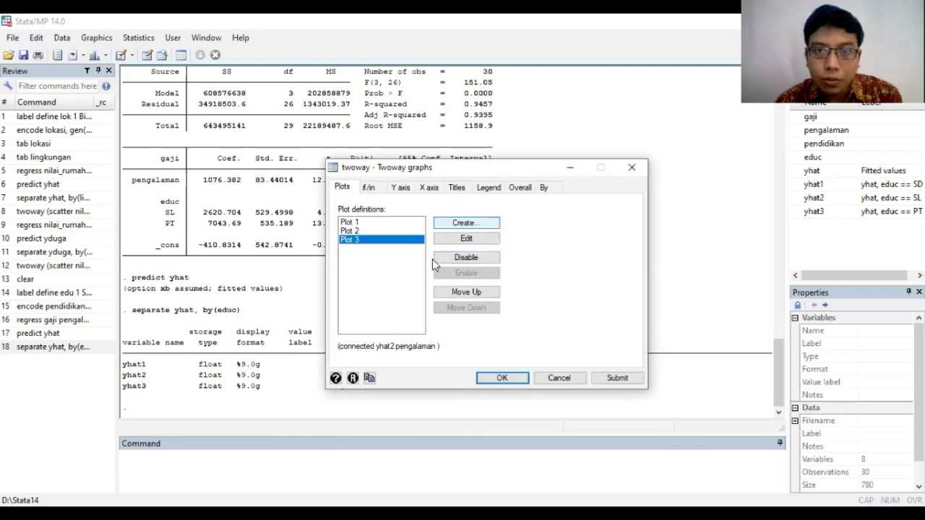
{"action": "left_click", "coordinate": [529, 268]}
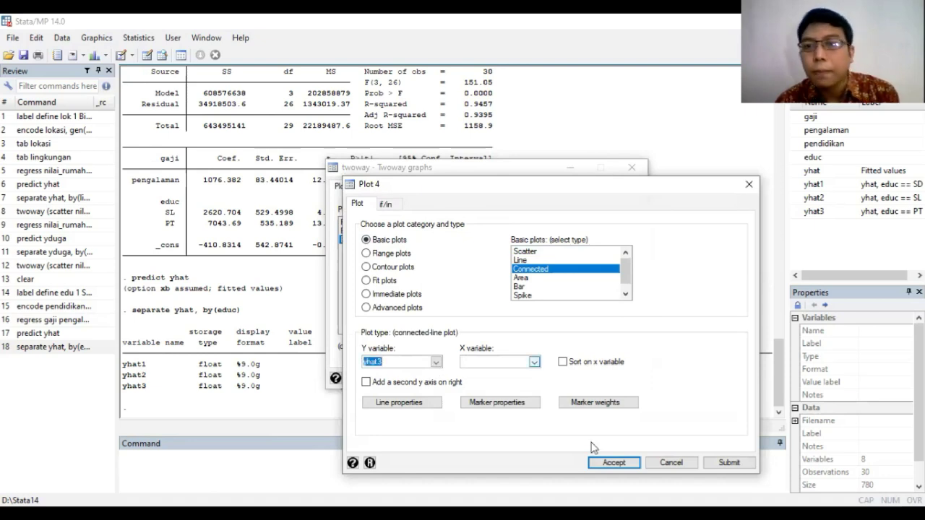
{"action": "left_click", "coordinate": [613, 463]}
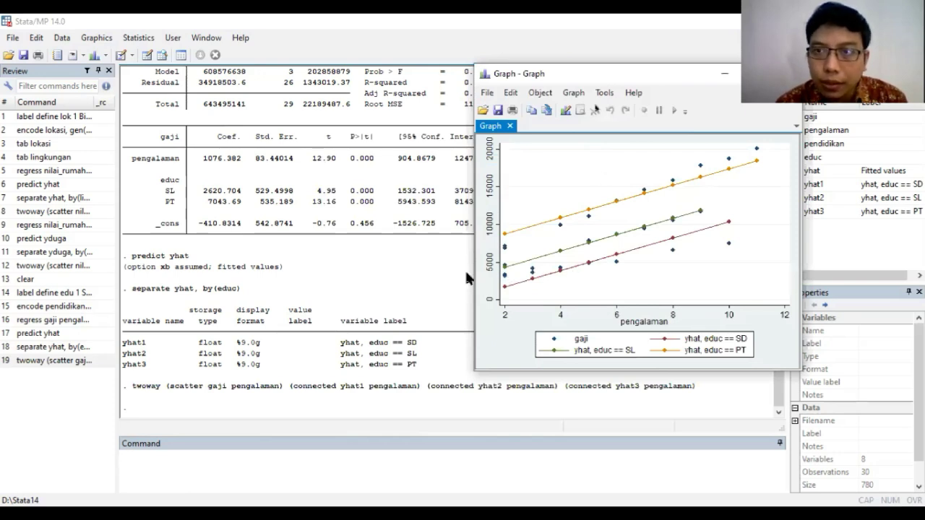
Step: Examine the three fitted lines in the graph and the R-squared of the gaji regression without interaction
{"action": "left_click_drag", "start_coordinate": [579, 74], "coordinate": [509, 97]}
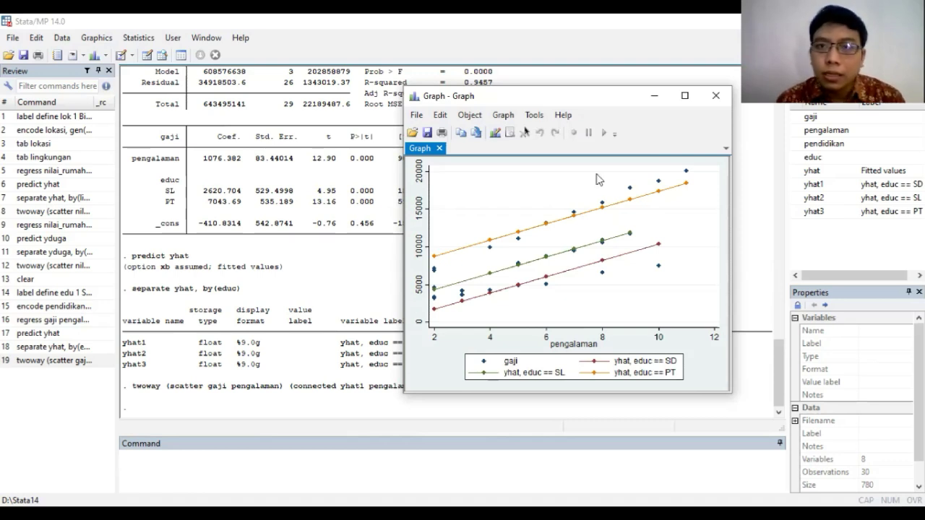
{"action": "left_click", "coordinate": [783, 353]}
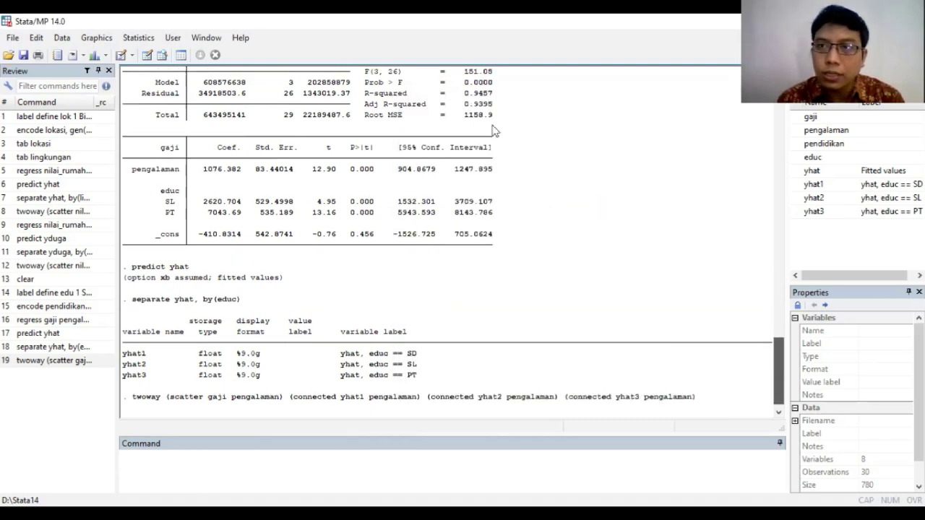
{"action": "scroll", "coordinate": [496, 130], "scroll_direction": "up", "scroll_amount": 1}
{"action": "left_click_drag", "start_coordinate": [497, 107], "coordinate": [463, 109]}
{"action": "left_click", "coordinate": [549, 114]}
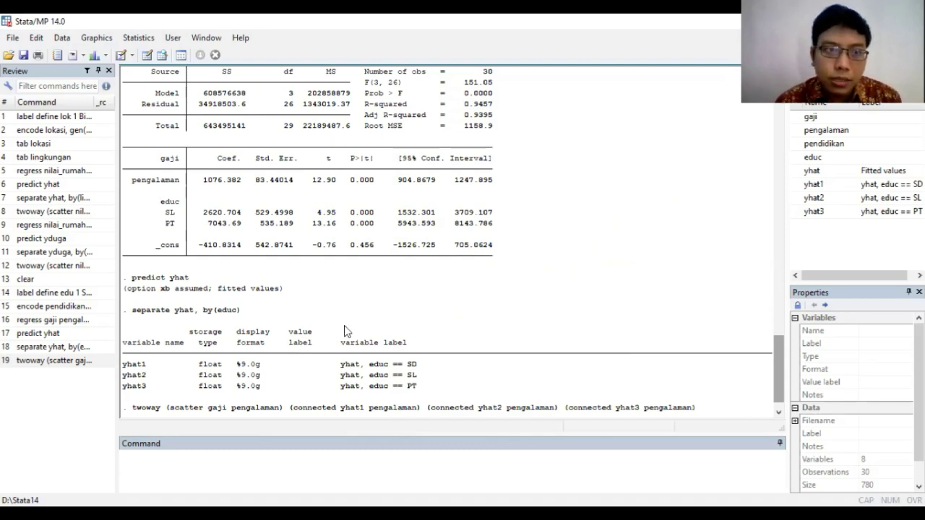
Step: Regress gaji on pengalaman, i.educ and the interaction i.educ#c.pengalaman
{"action": "left_click", "coordinate": [37, 322]}
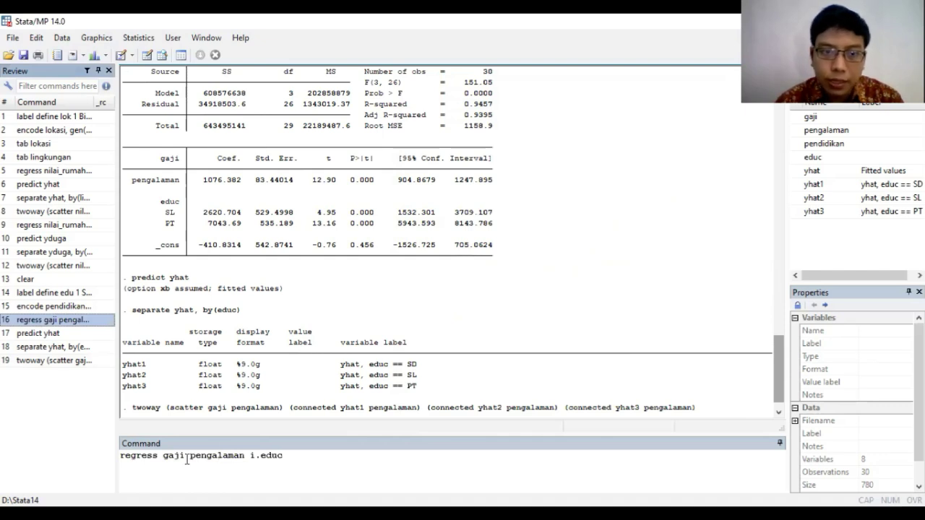
{"action": "left_click", "coordinate": [413, 432]}
{"action": "type", "text": "i.ed"}
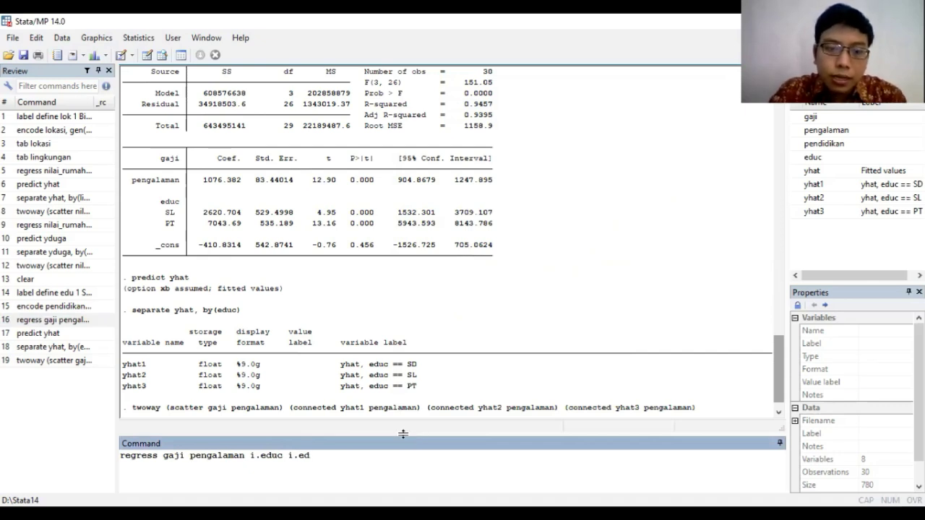
{"action": "type", "text": "uc#"}
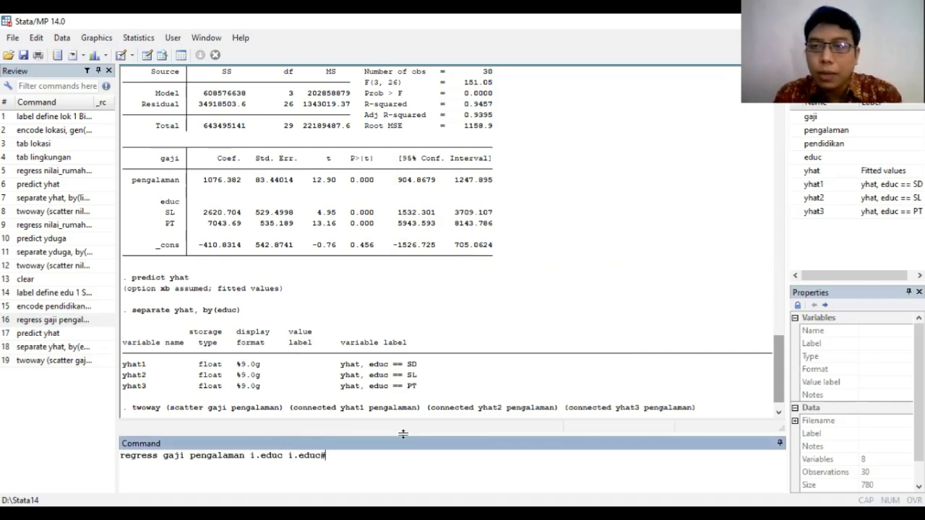
{"action": "type", "text": "c"}
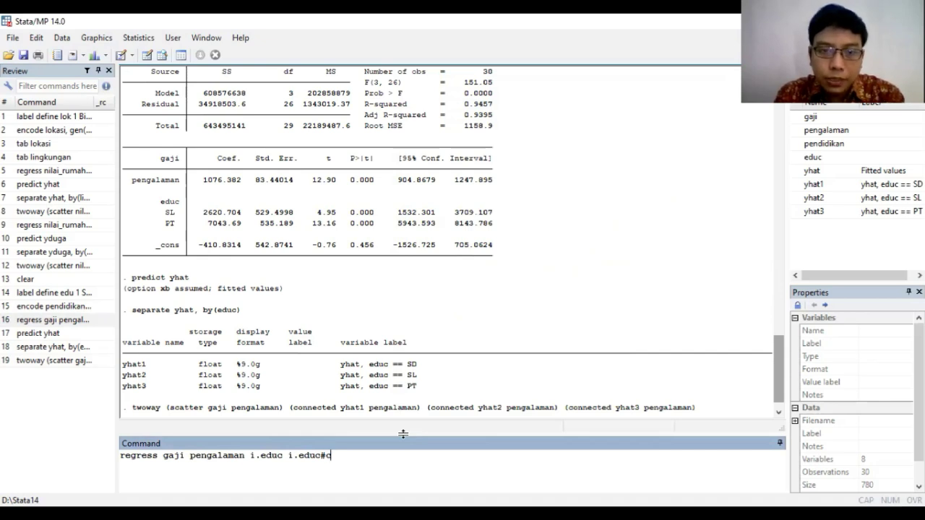
{"action": "type", "text": ".pengalaman"}
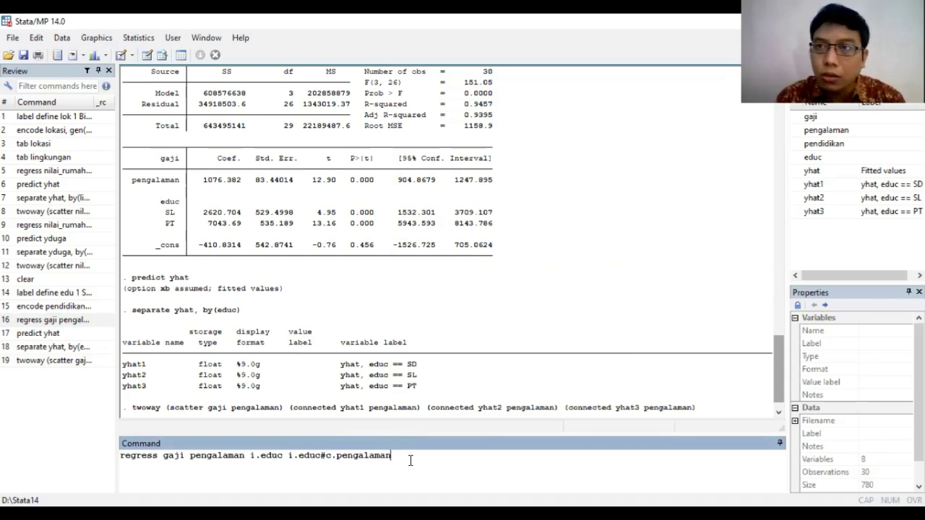
{"action": "key", "text": "Return"}
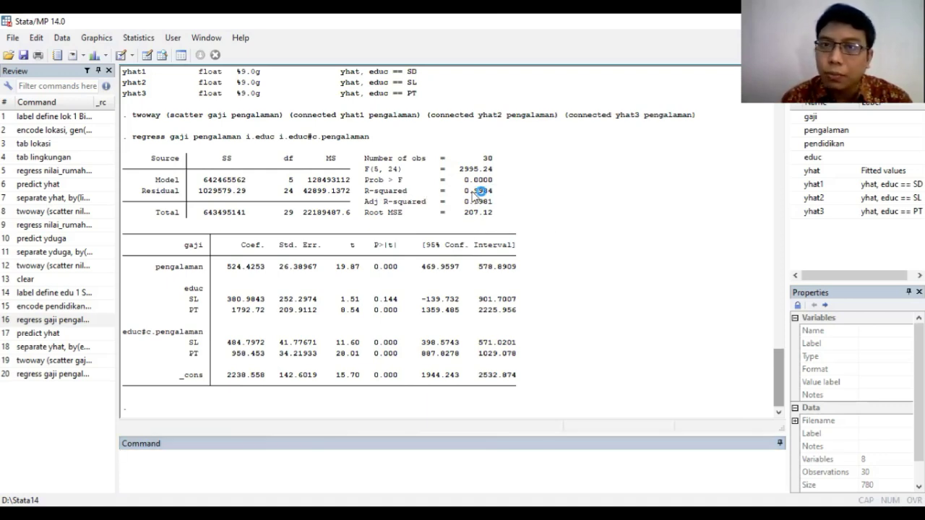
Step: Examine the R-squared of the interaction regression and the p-value of SL under educ
{"action": "mouse_move", "coordinate": [493, 192]}
{"action": "left_mouse_down"}
{"action": "mouse_move", "coordinate": [462, 193]}
{"action": "mouse_move", "coordinate": [496, 190]}
{"action": "left_mouse_up"}
{"action": "left_click", "coordinate": [496, 192]}
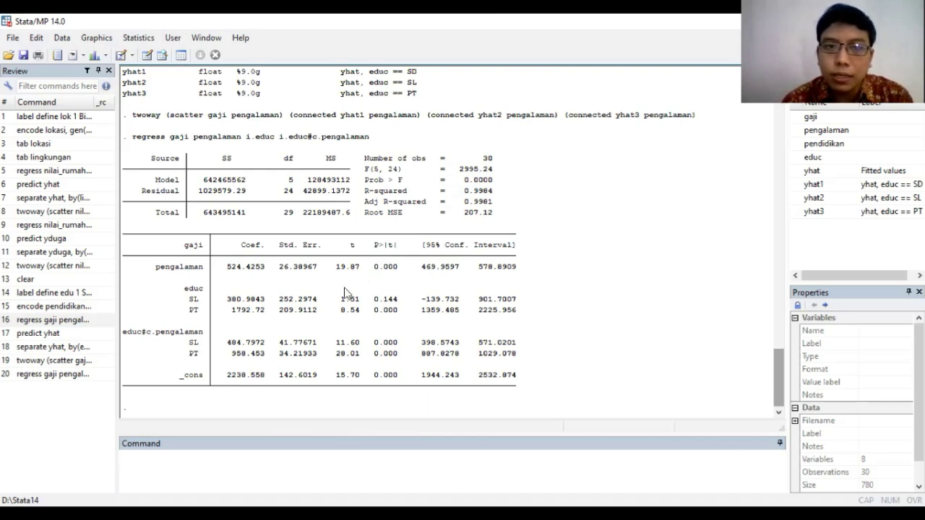
{"action": "left_click_drag", "start_coordinate": [402, 301], "coordinate": [368, 309]}
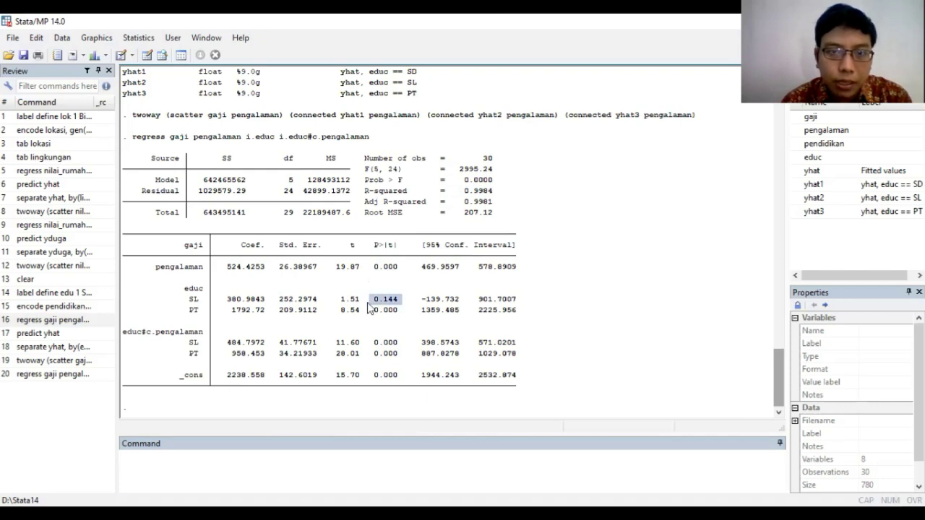
{"action": "left_click", "coordinate": [195, 303]}
{"action": "left_click_drag", "start_coordinate": [189, 301], "coordinate": [199, 301]}
{"action": "left_click", "coordinate": [198, 301]}
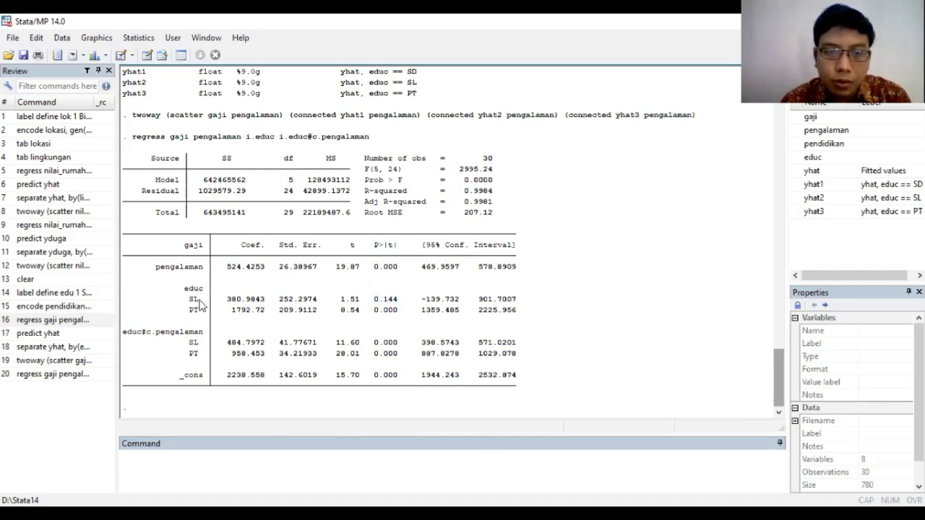
{"action": "left_click", "coordinate": [406, 304]}
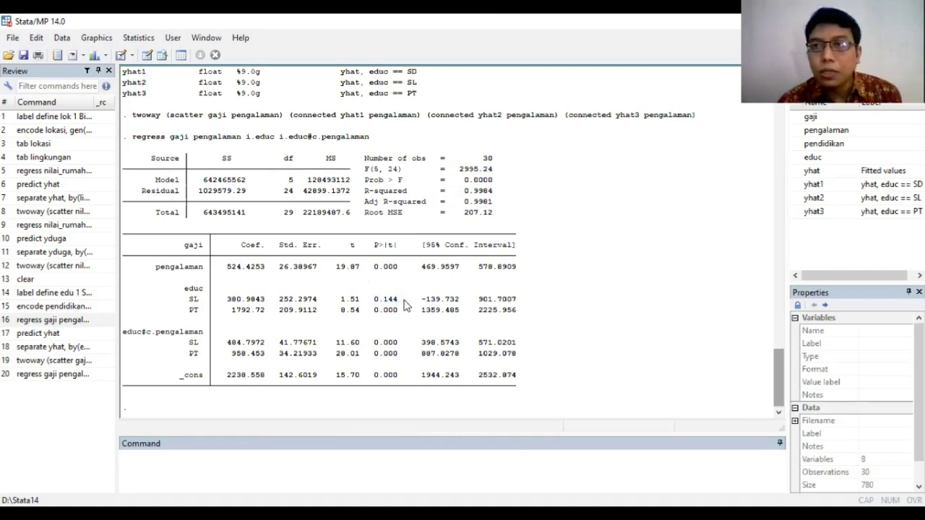
{"action": "left_click_drag", "start_coordinate": [406, 300], "coordinate": [369, 300]}
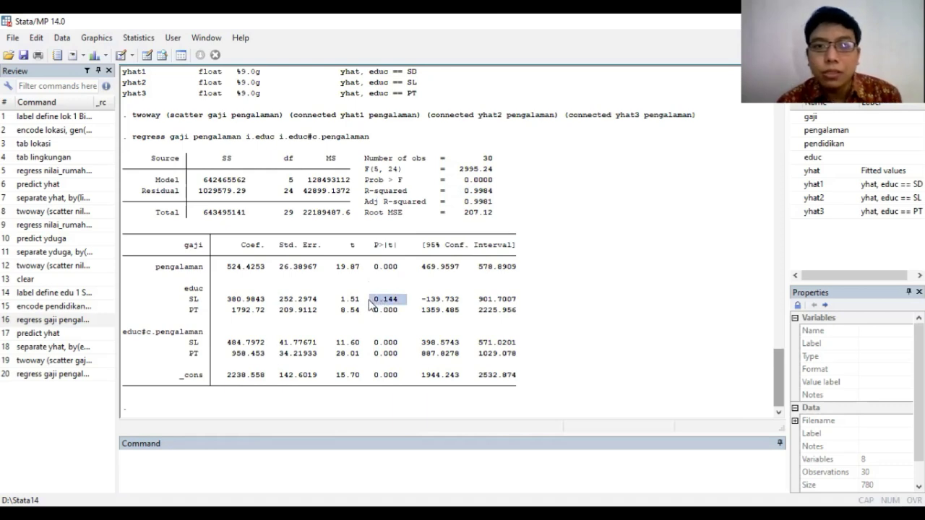
{"action": "left_click", "coordinate": [370, 300]}
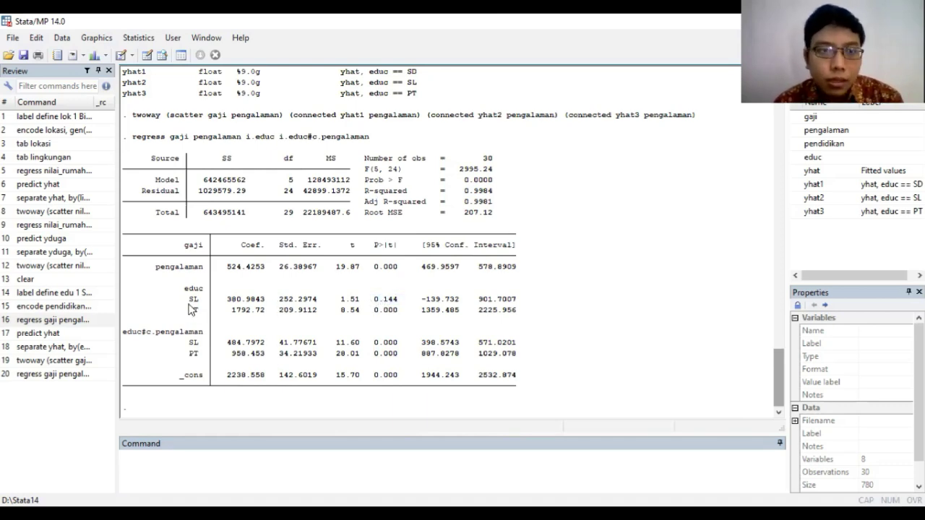
Step: Examine the SL coefficient under educ and compare the SL and PT rows of the interaction regression
{"action": "left_click_drag", "start_coordinate": [190, 301], "coordinate": [198, 303]}
{"action": "left_click", "coordinate": [198, 303]}
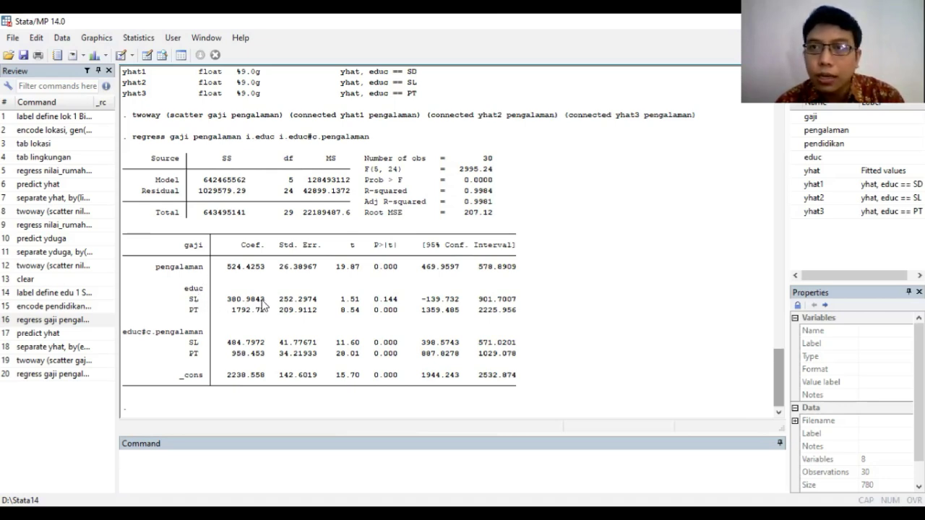
{"action": "left_click_drag", "start_coordinate": [263, 303], "coordinate": [214, 310]}
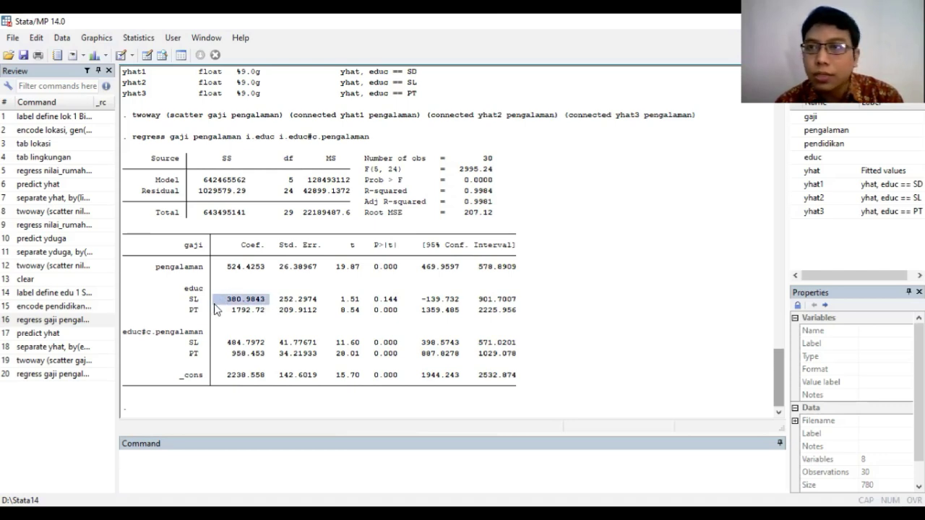
{"action": "left_click", "coordinate": [215, 309]}
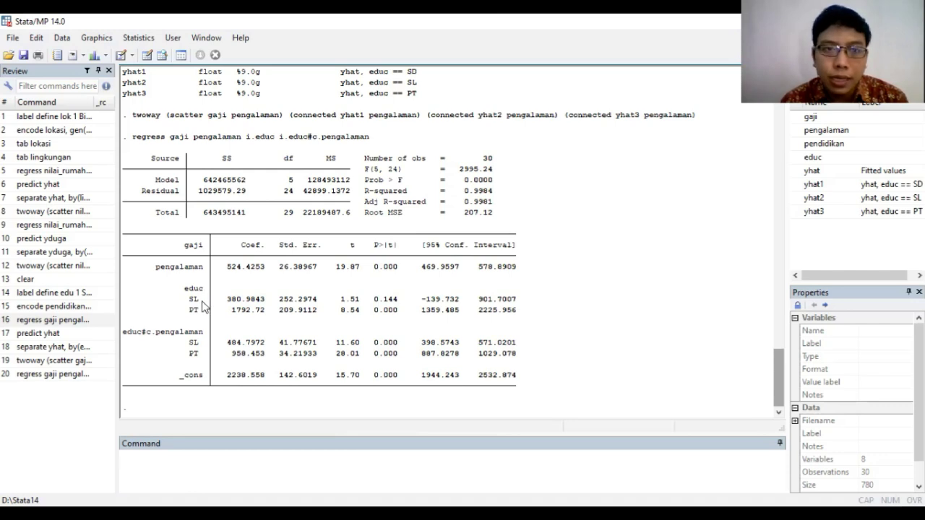
{"action": "left_click_drag", "start_coordinate": [206, 289], "coordinate": [214, 311]}
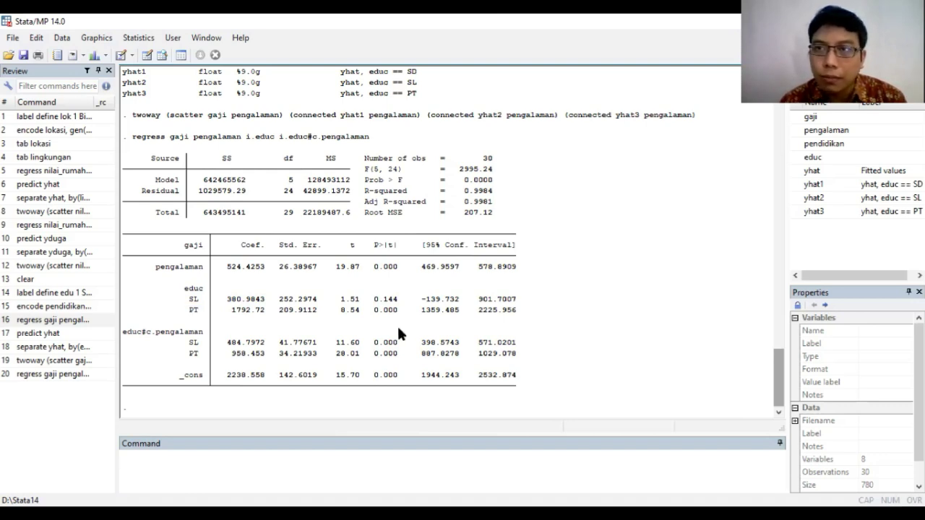
{"action": "mouse_move", "coordinate": [207, 292]}
{"action": "left_mouse_down"}
{"action": "mouse_move", "coordinate": [184, 298]}
{"action": "mouse_move", "coordinate": [216, 305]}
{"action": "left_mouse_up"}
{"action": "left_click", "coordinate": [209, 315]}
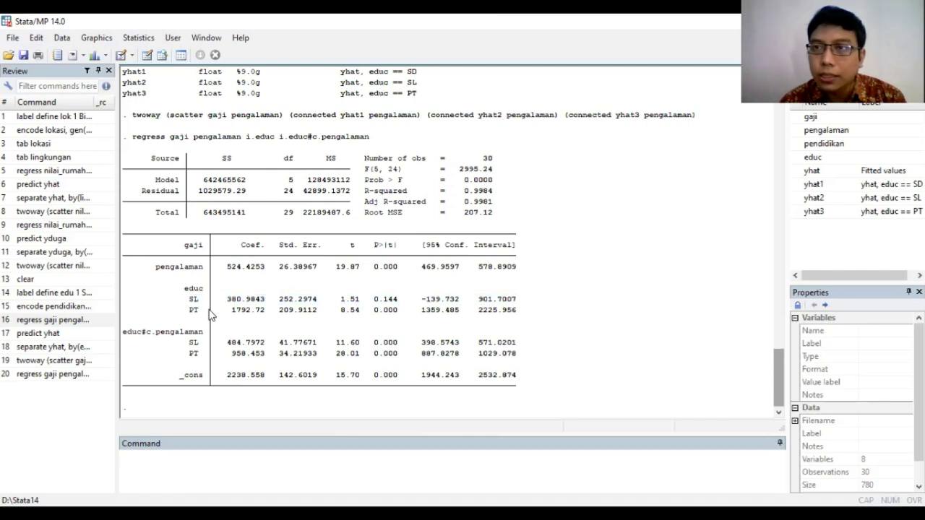
{"action": "left_click_drag", "start_coordinate": [209, 315], "coordinate": [190, 303]}
{"action": "left_click", "coordinate": [189, 306]}
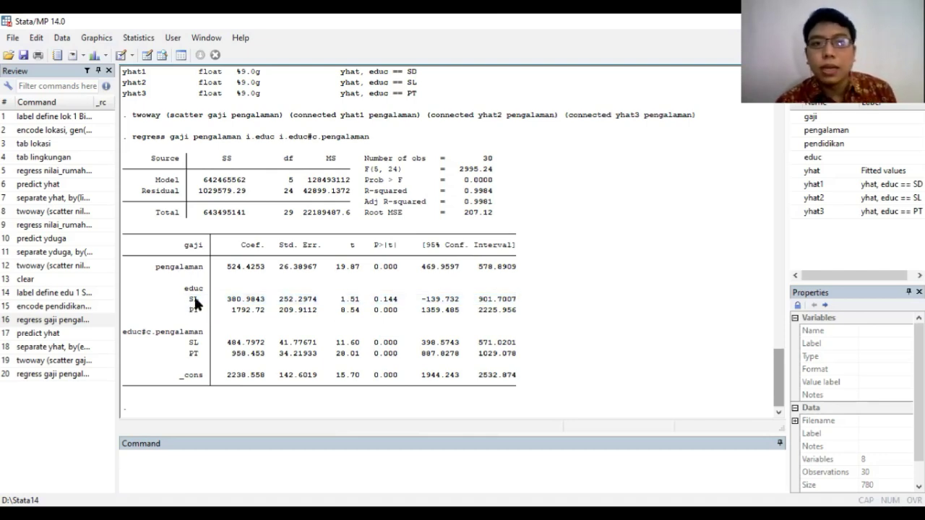
{"action": "left_click_drag", "start_coordinate": [190, 298], "coordinate": [197, 303]}
{"action": "left_click", "coordinate": [199, 309]}
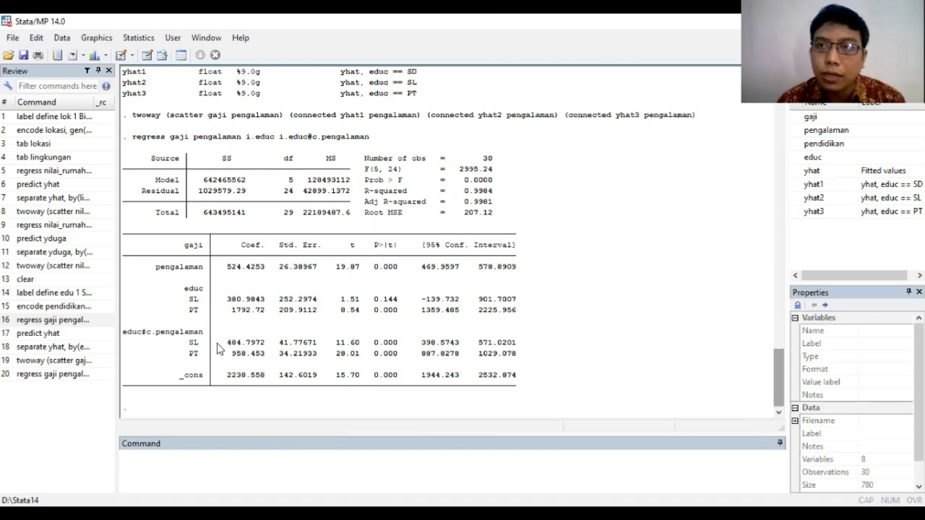
Step: Generate a new variable dpt with the value 0 for all observations
{"action": "left_click", "coordinate": [211, 466]}
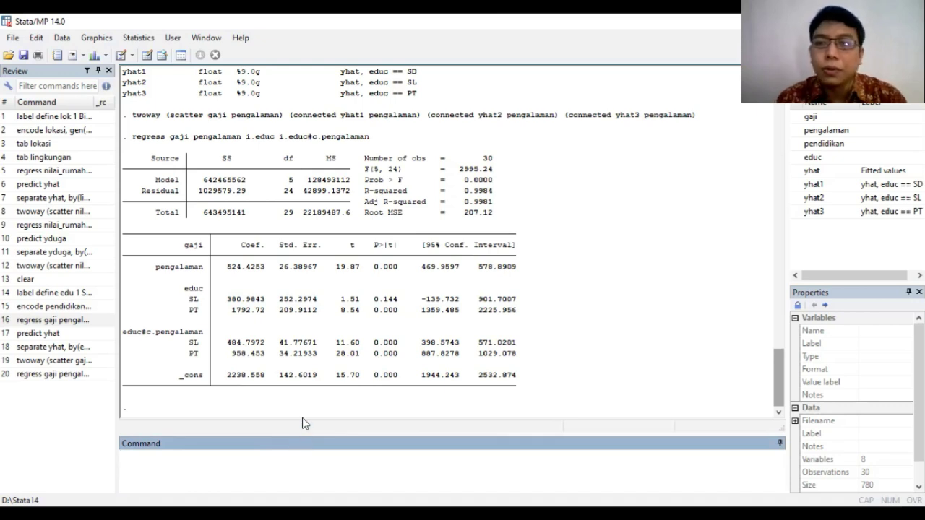
{"action": "type", "text": "g"}
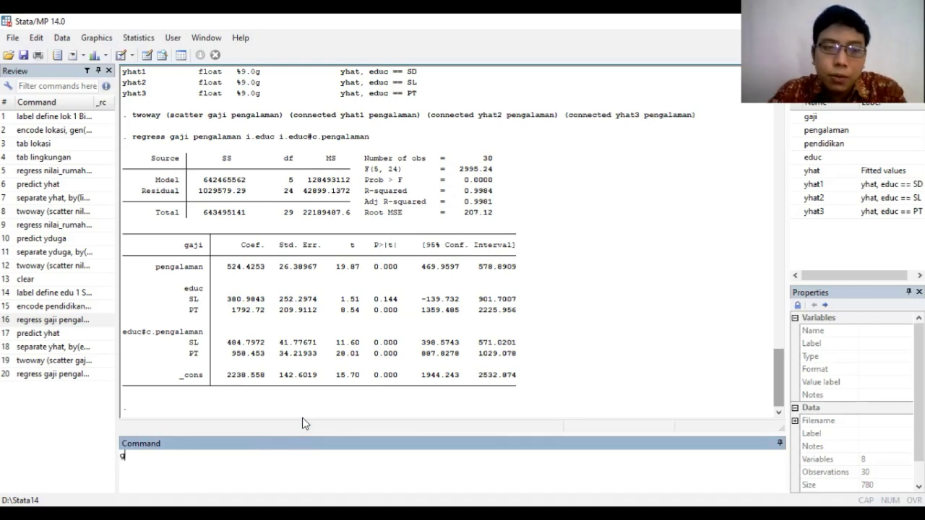
{"action": "type", "text": "en dpt = 0"}
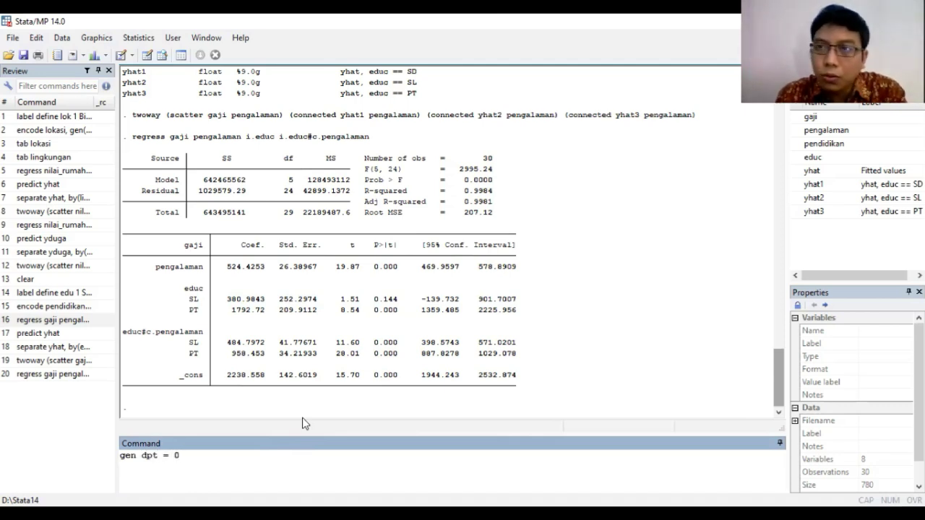
{"action": "key", "text": "Return"}
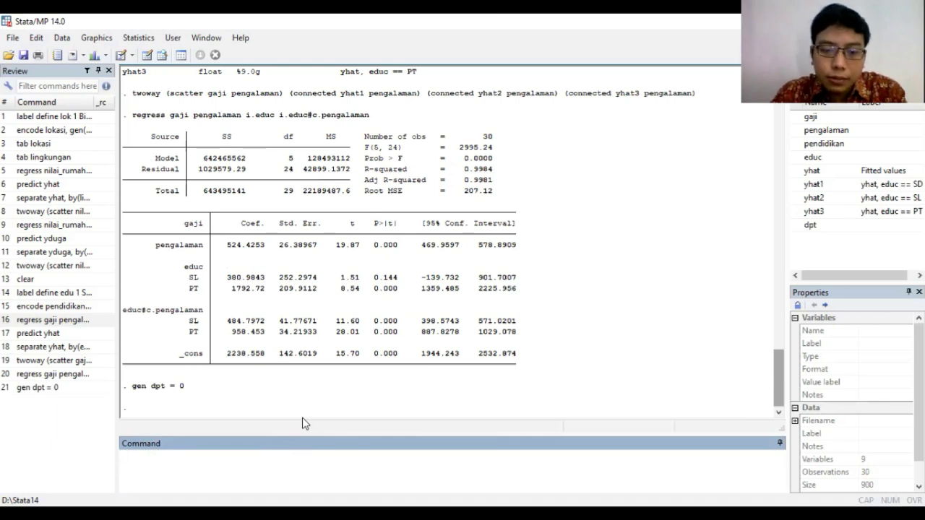
Step: Replace dpt with 1 where pendidikan equals "PT", and check the dpt column in the Data Editor
{"action": "type", "text": "rep"}
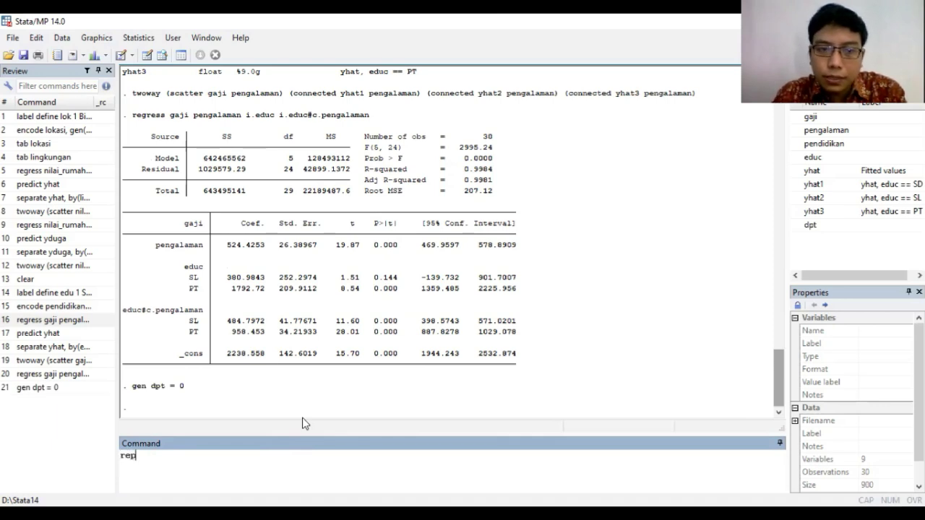
{"action": "type", "text": "lace dpt"}
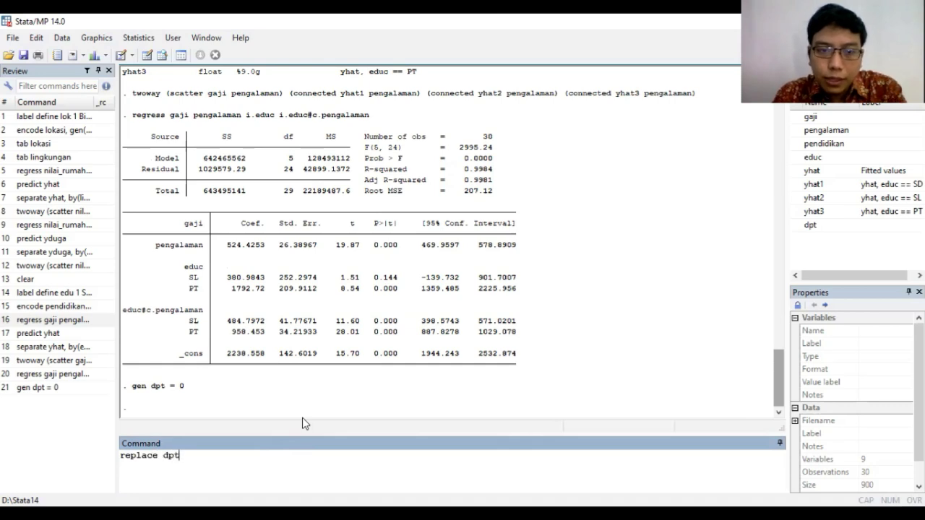
{"action": "type", "text": " = 1 if "}
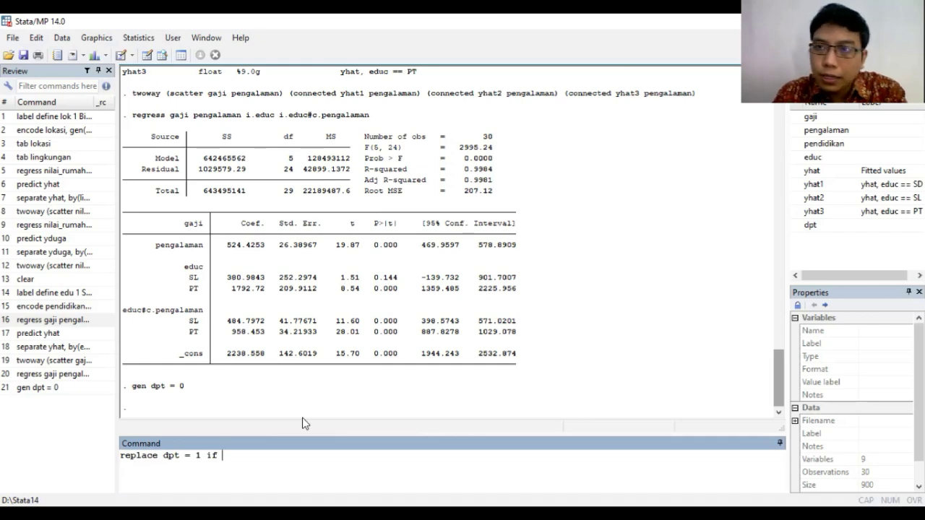
{"action": "type", "text": "pendidikan"}
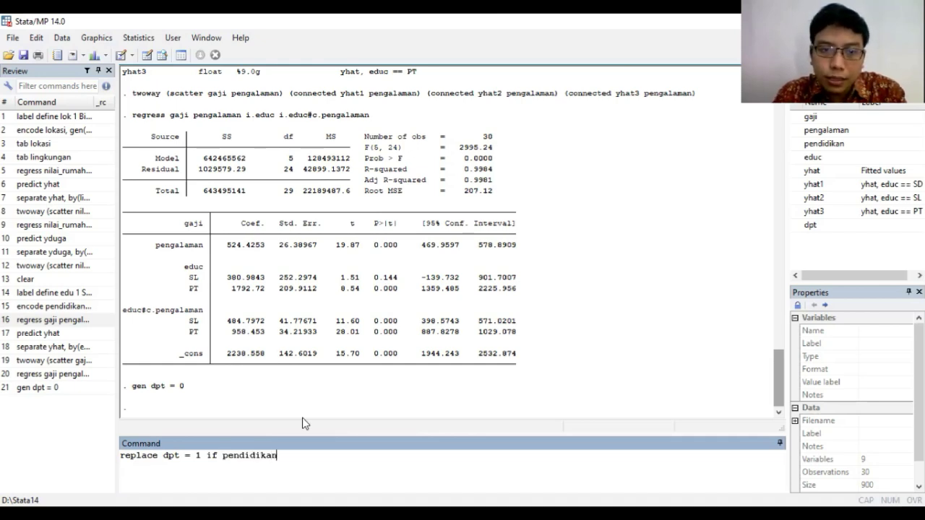
{"action": "type", "text": "==\"\""}
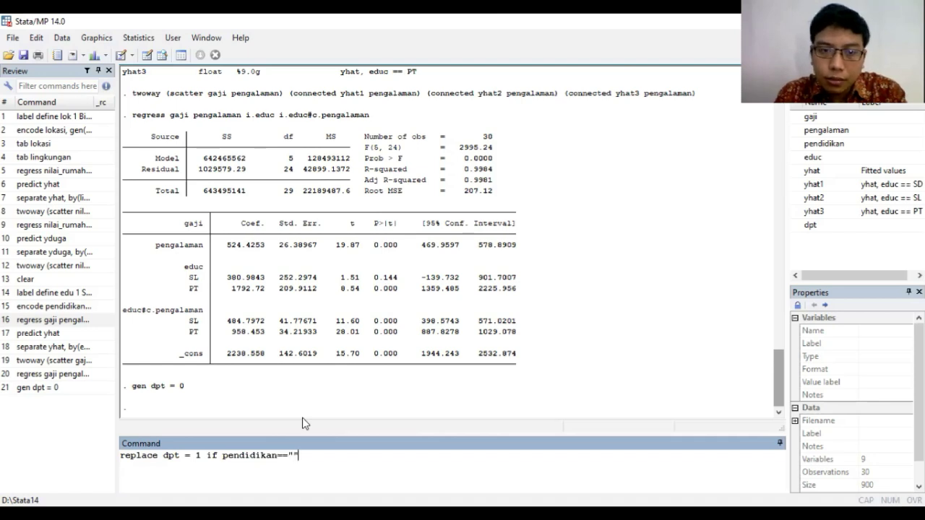
{"action": "type", "text": "PT"}
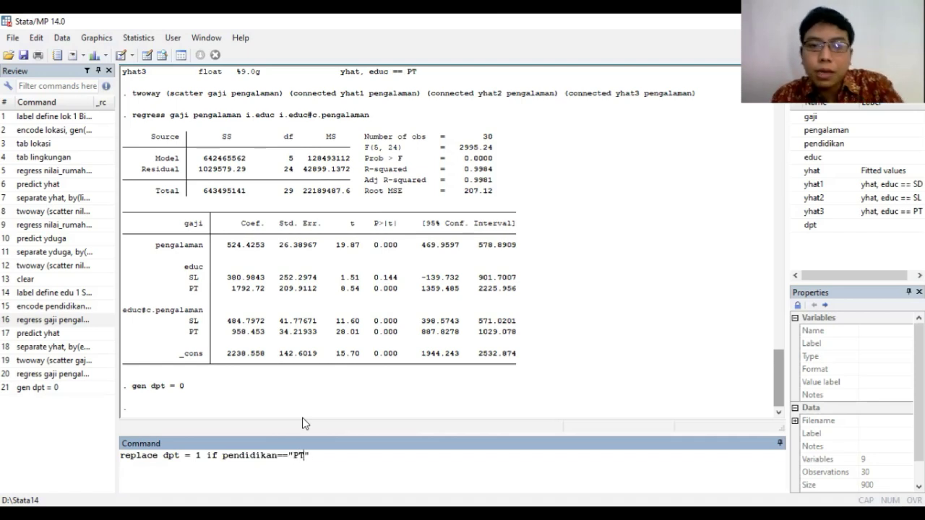
{"action": "key", "text": "Right"}
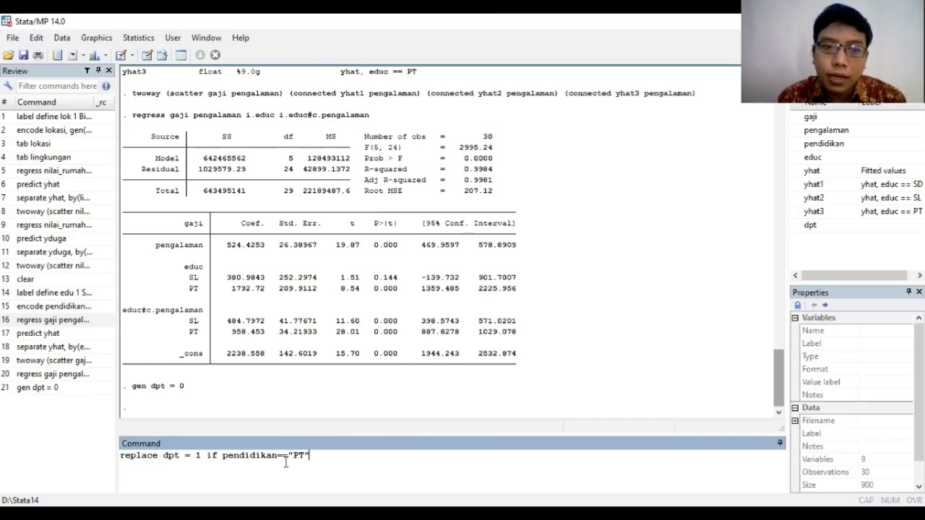
{"action": "left_click_drag", "start_coordinate": [217, 456], "coordinate": [206, 458]}
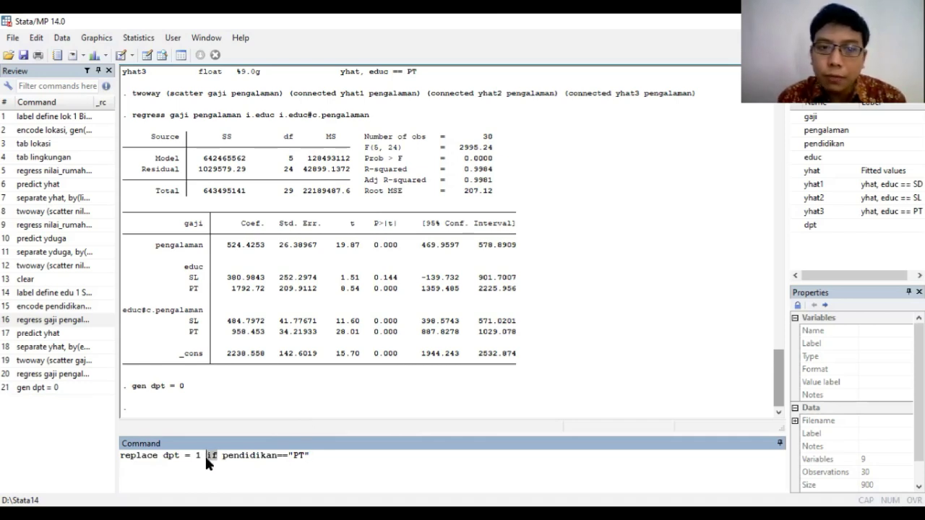
{"action": "left_click", "coordinate": [223, 456]}
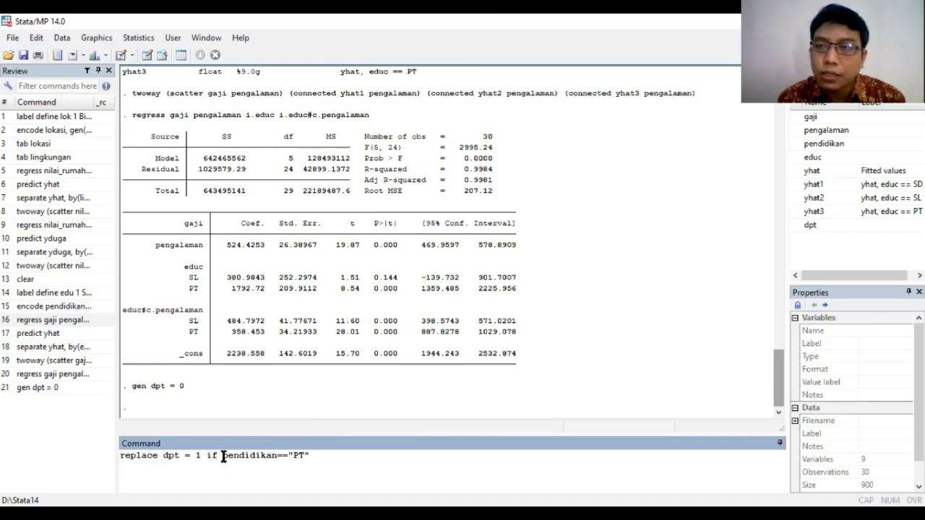
{"action": "left_click_drag", "start_coordinate": [222, 456], "coordinate": [323, 457]}
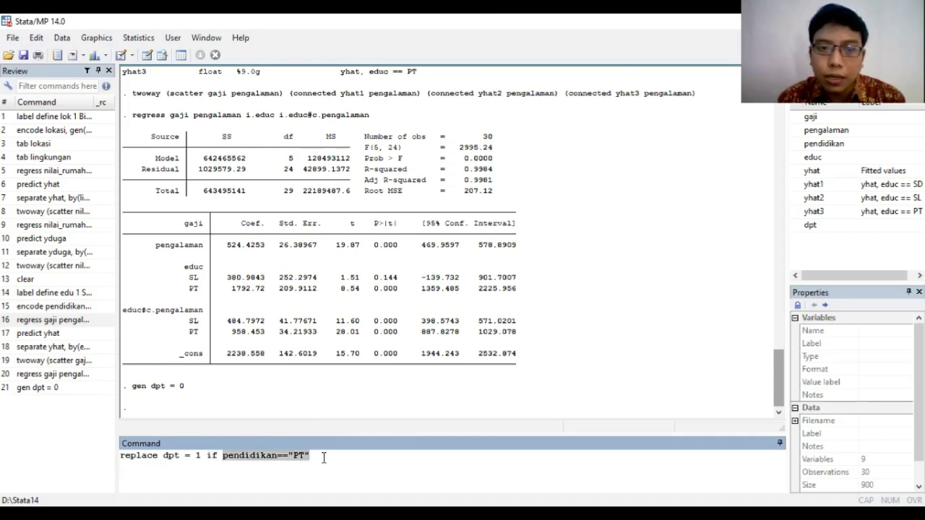
{"action": "left_click", "coordinate": [303, 457]}
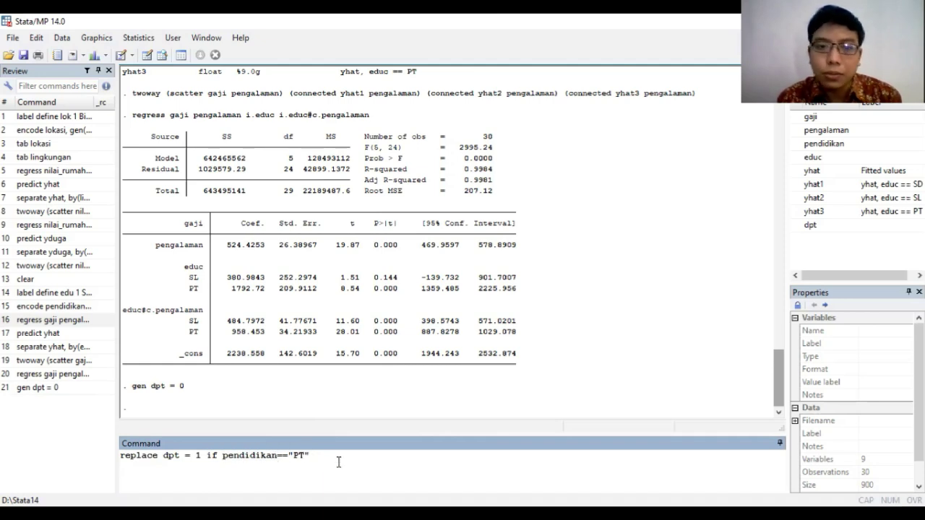
{"action": "key", "text": "Return"}
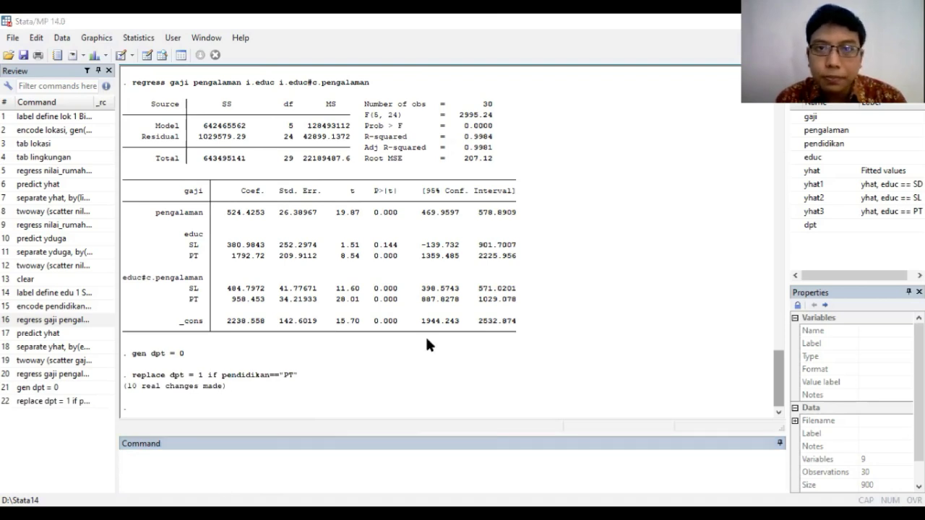
{"action": "key", "text": "ctrl+8"}
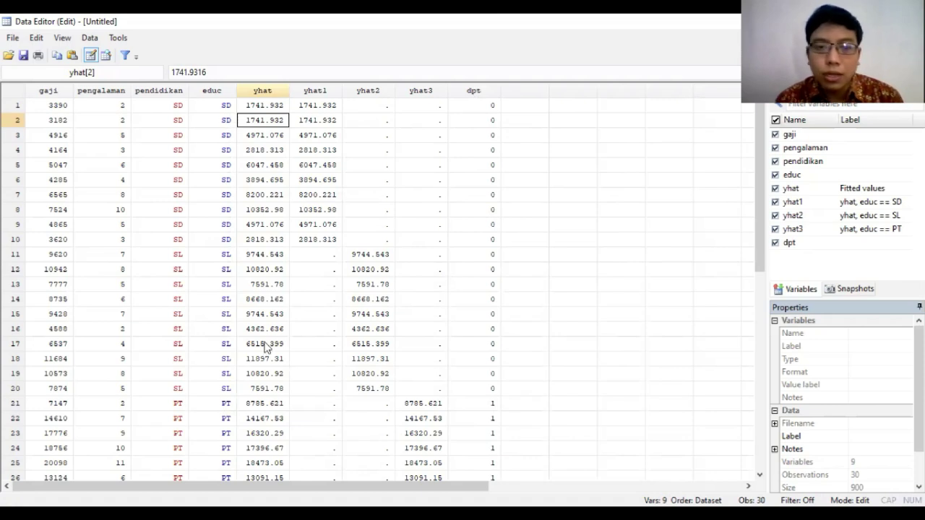
{"action": "left_click", "coordinate": [230, 514]}
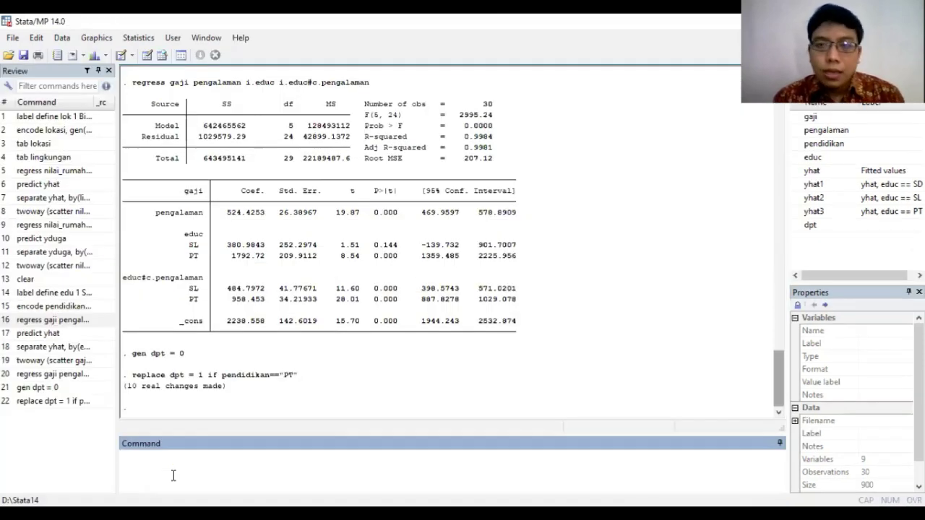
Step: Regress gaji on pengalaman, dpt and the interaction i.educ#c.pengalaman
{"action": "type", "text": "regre"}
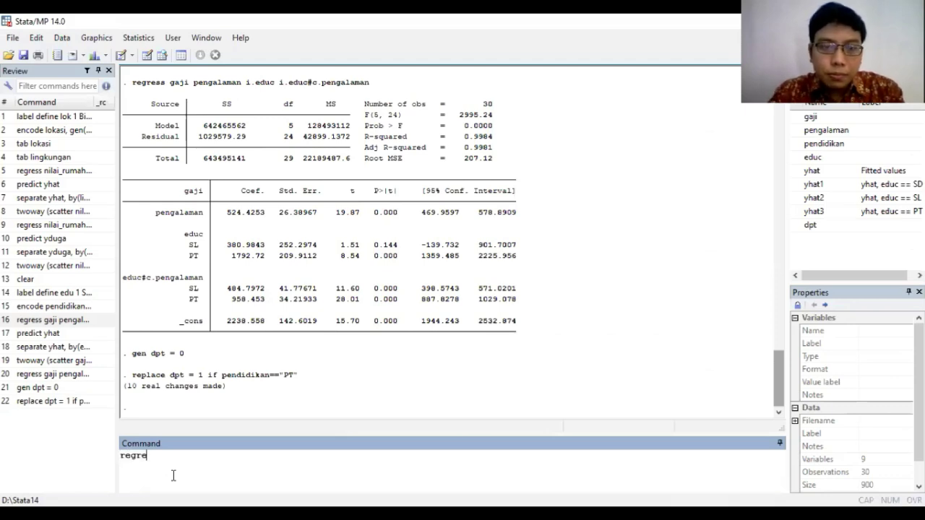
{"action": "type", "text": "ss gaji penga"}
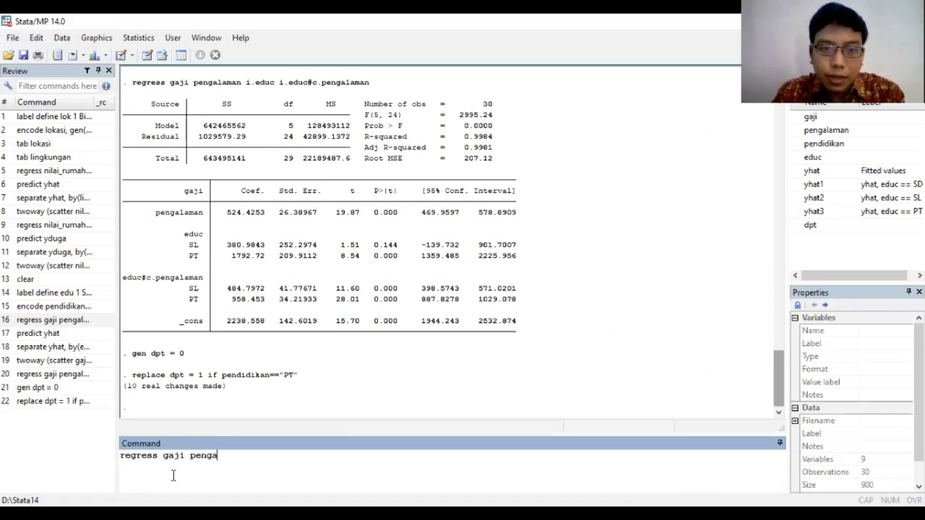
{"action": "type", "text": "laman"}
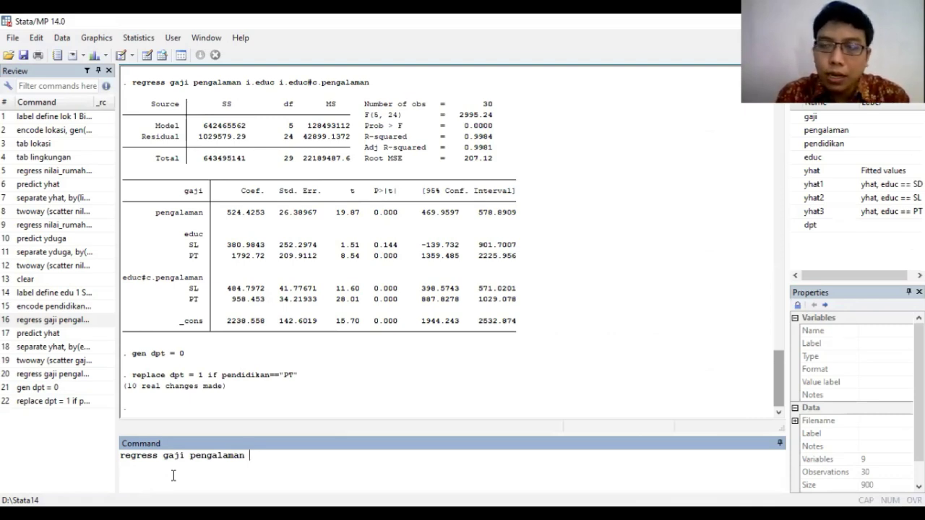
{"action": "type", "text": "dpt"}
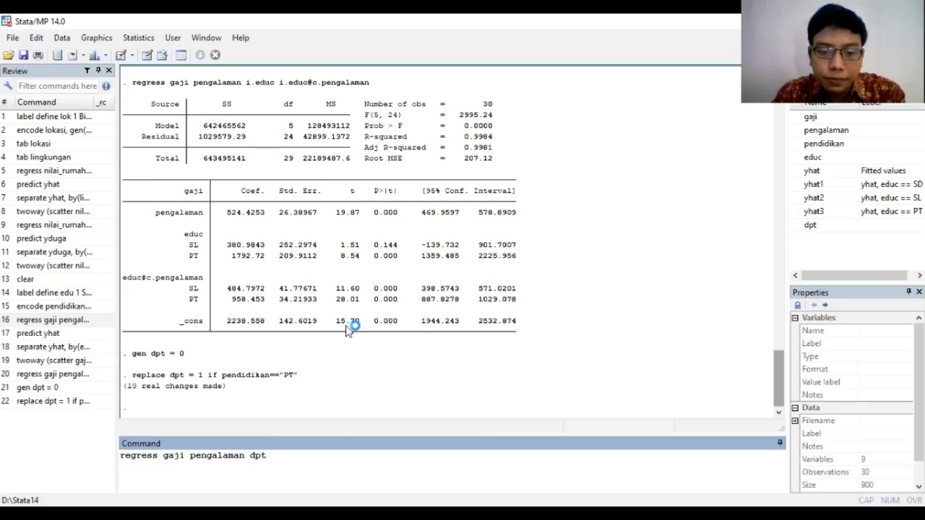
{"action": "type", "text": "i"}
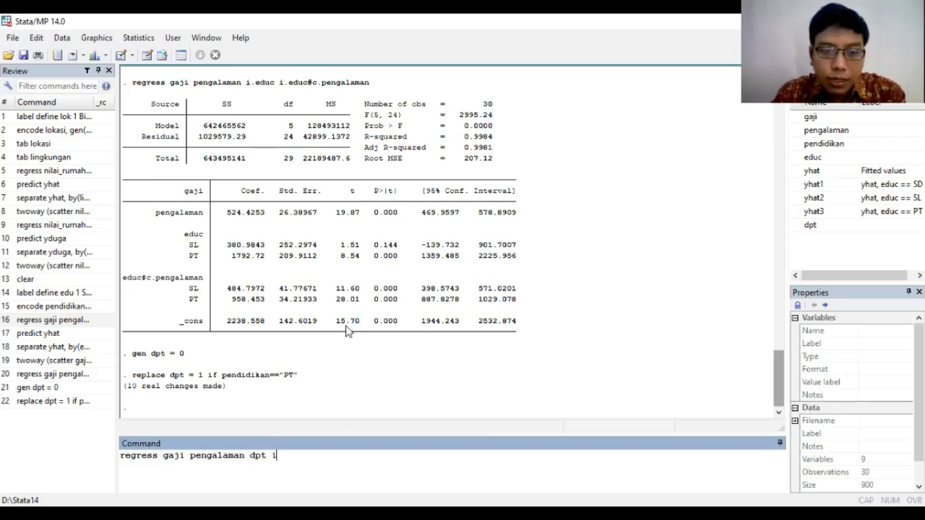
{"action": "type", "text": ".educ#c.e"}
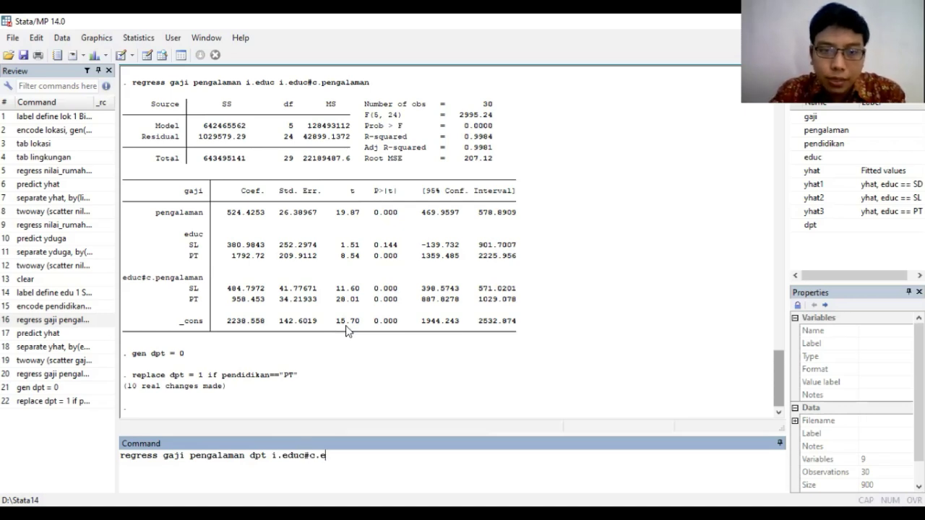
{"action": "key", "text": "BackSpace"}
{"action": "type", "text": "pengalaman"}
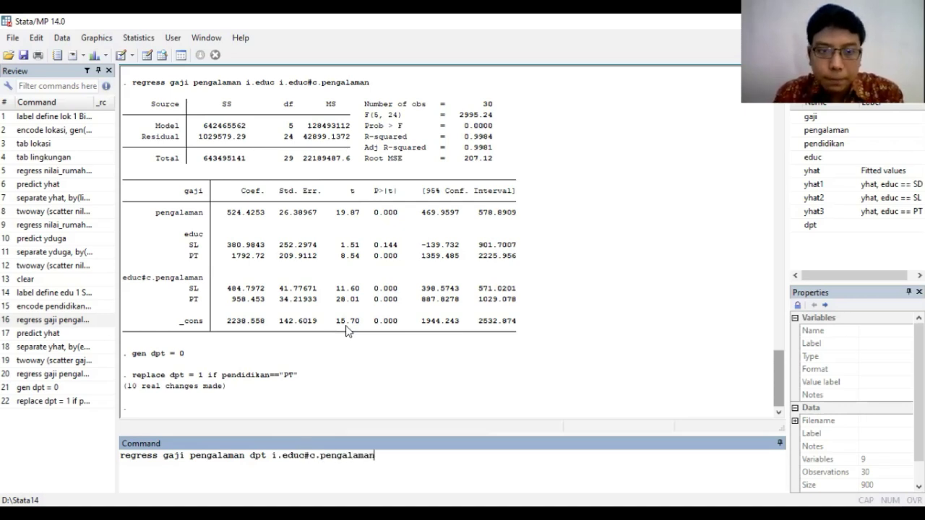
{"action": "key", "text": "Return"}
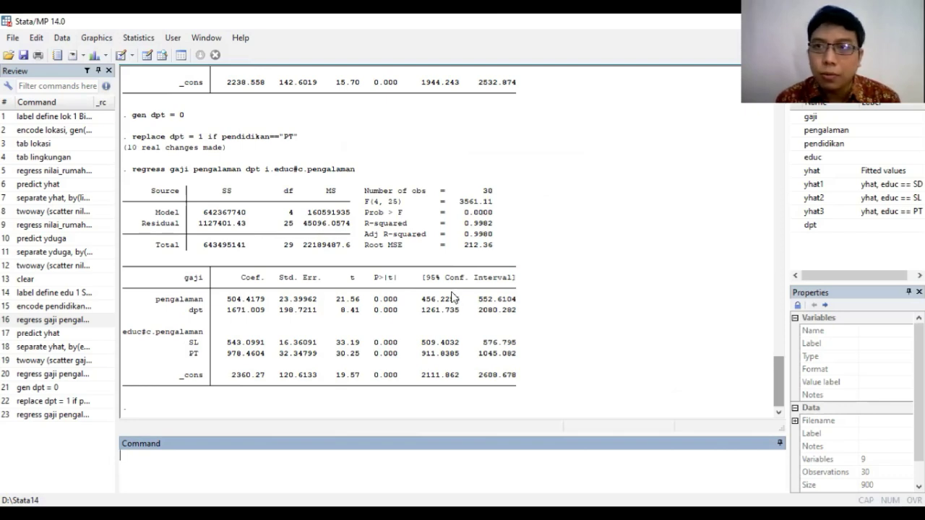
Step: Predict the fitted values of the dpt regression into a new variable yduga
{"action": "type", "text": "pr"}
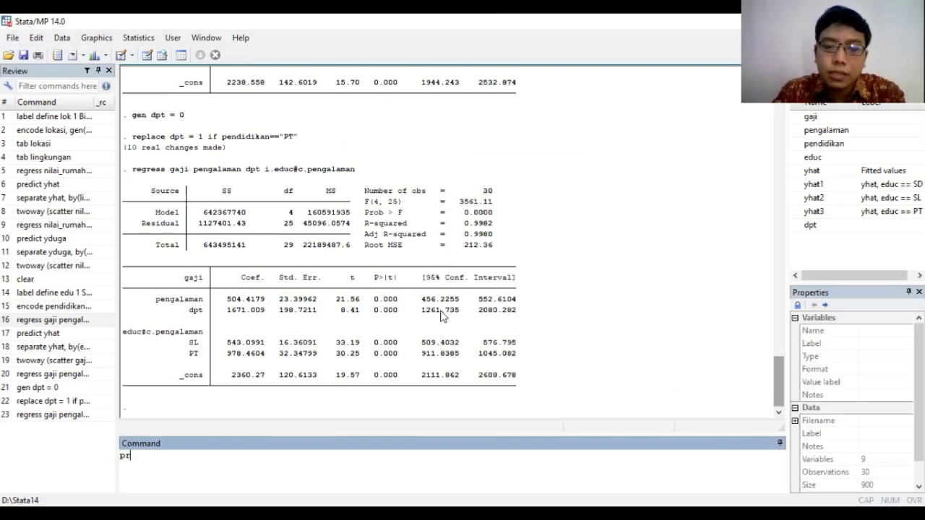
{"action": "type", "text": "edict yduga"}
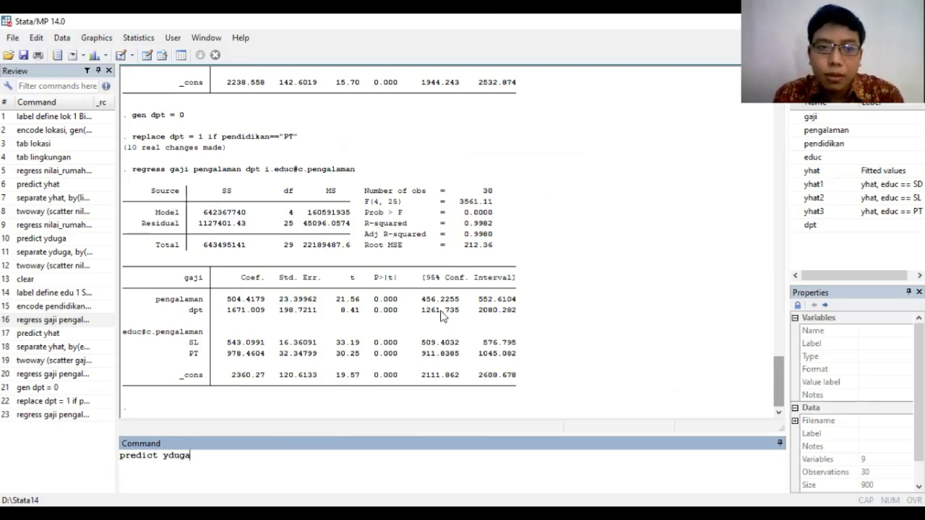
{"action": "key", "text": "Return"}
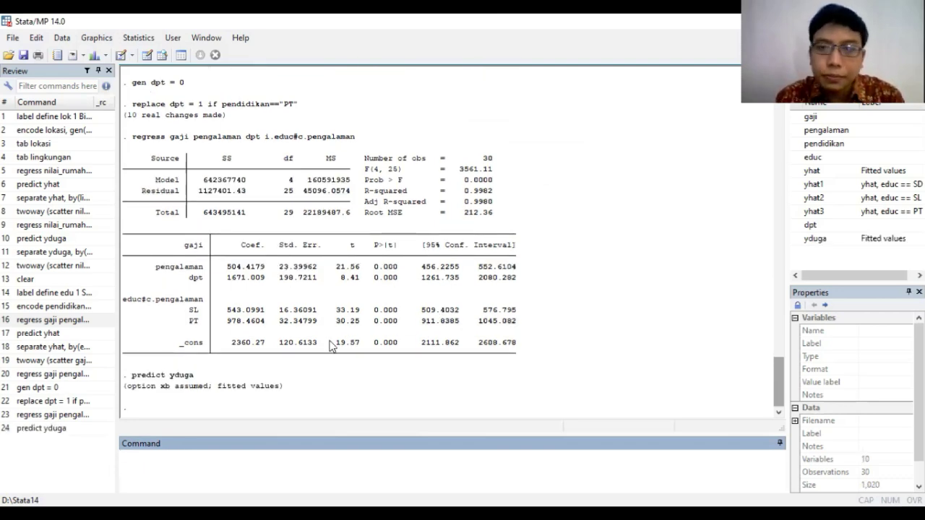
Step: Separate yduga into one variable per education category using by(educ)
{"action": "type", "text": "sep"}
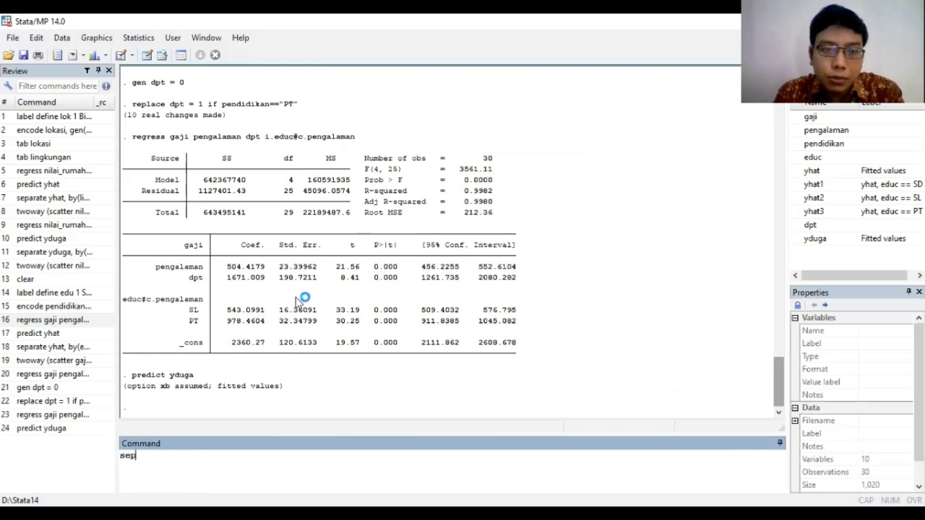
{"action": "type", "text": "arate yduga,"}
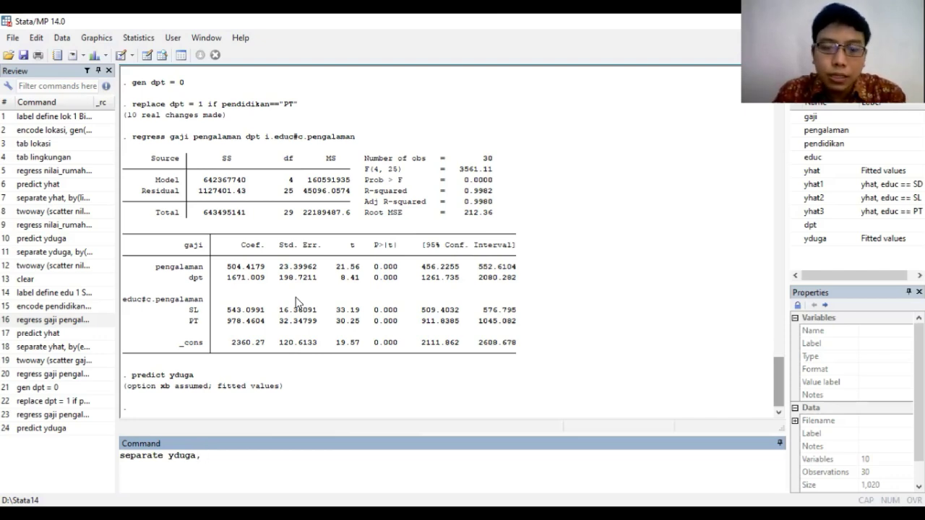
{"action": "type", "text": "by(ed"}
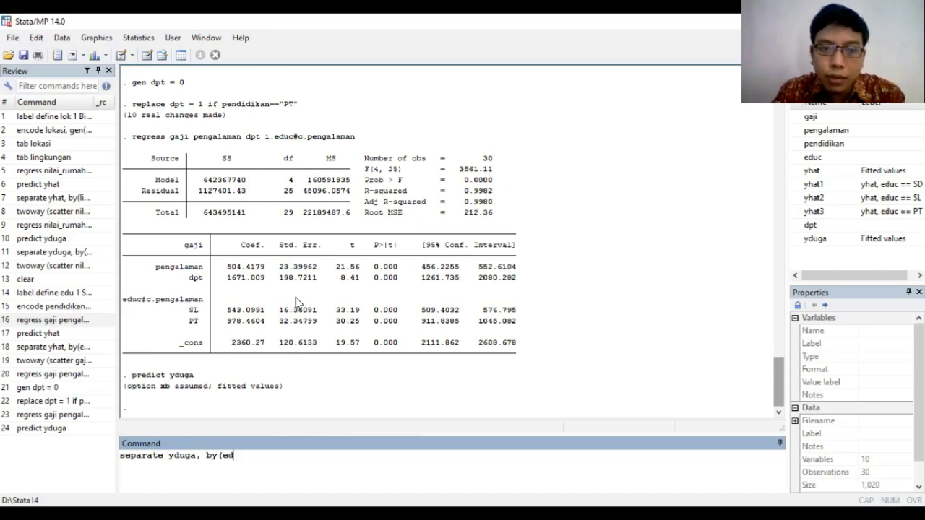
{"action": "type", "text": "uc)"}
{"action": "key", "text": "Return"}
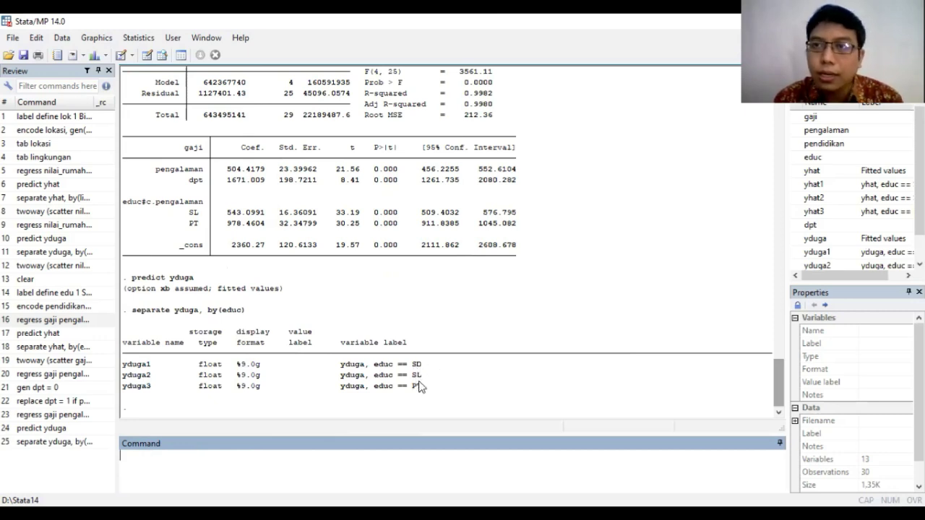
Step: Reopen the twoway graph definition and change the Y variable of Plot 2 to yduga1
{"action": "left_click", "coordinate": [101, 40]}
{"action": "left_click", "coordinate": [124, 53]}
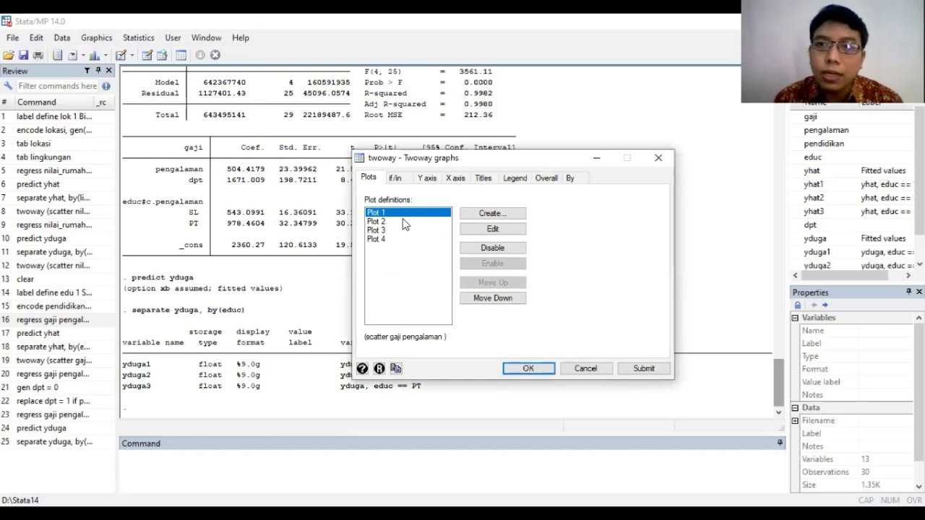
{"action": "left_click", "coordinate": [403, 220]}
{"action": "left_click", "coordinate": [503, 226]}
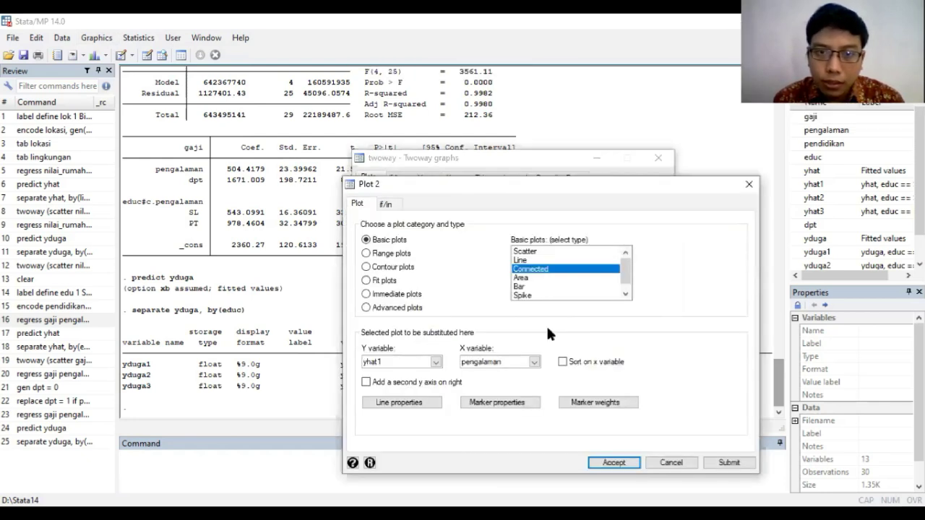
{"action": "left_click", "coordinate": [436, 365]}
{"action": "scroll", "coordinate": [437, 443], "scroll_direction": "down", "scroll_amount": 1}
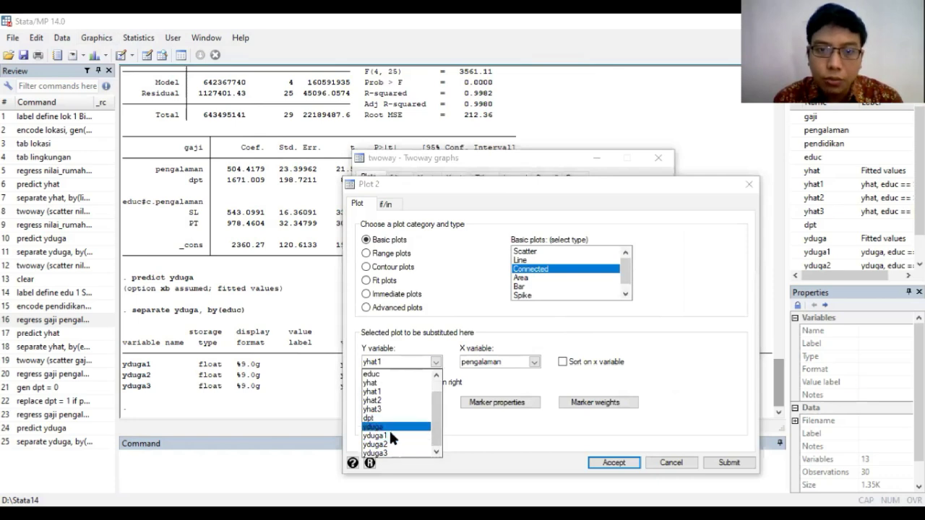
{"action": "left_click", "coordinate": [390, 436]}
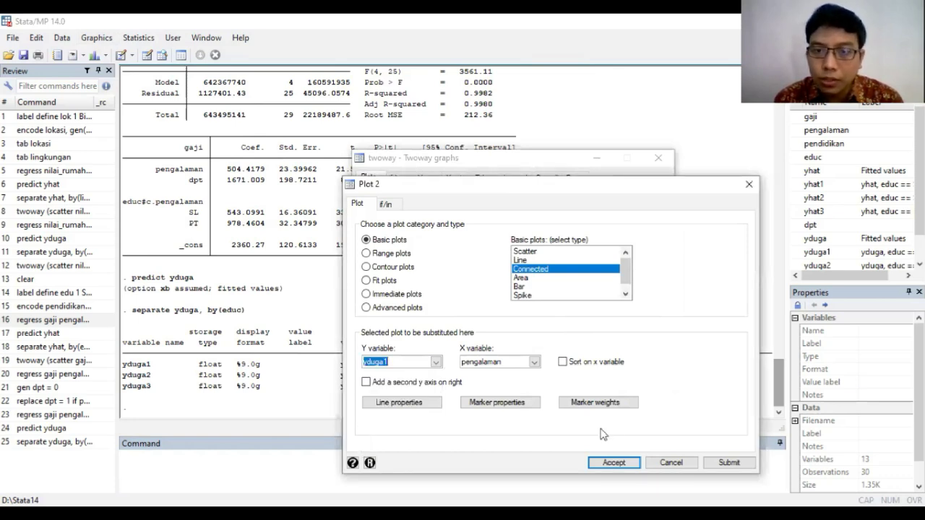
{"action": "left_click", "coordinate": [613, 463]}
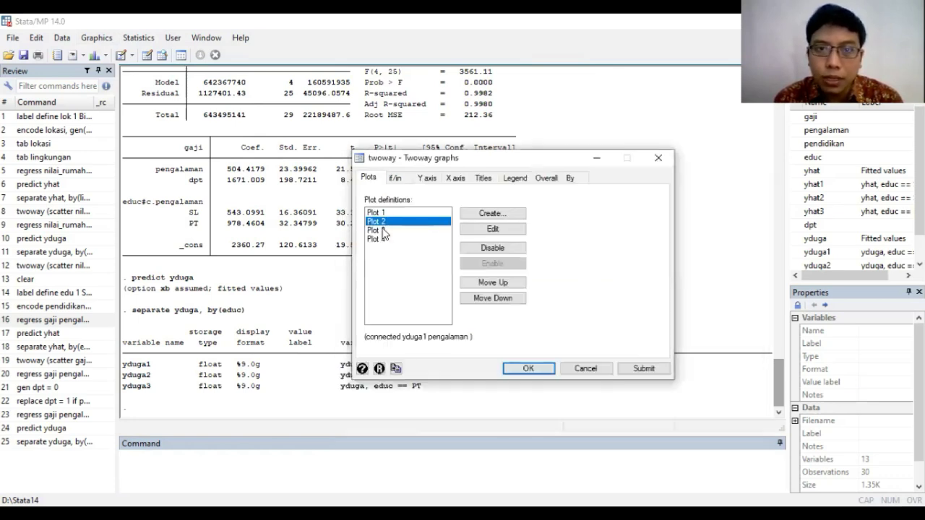
Step: Change the Y variable of Plot 3 to yduga2
{"action": "left_click", "coordinate": [394, 229]}
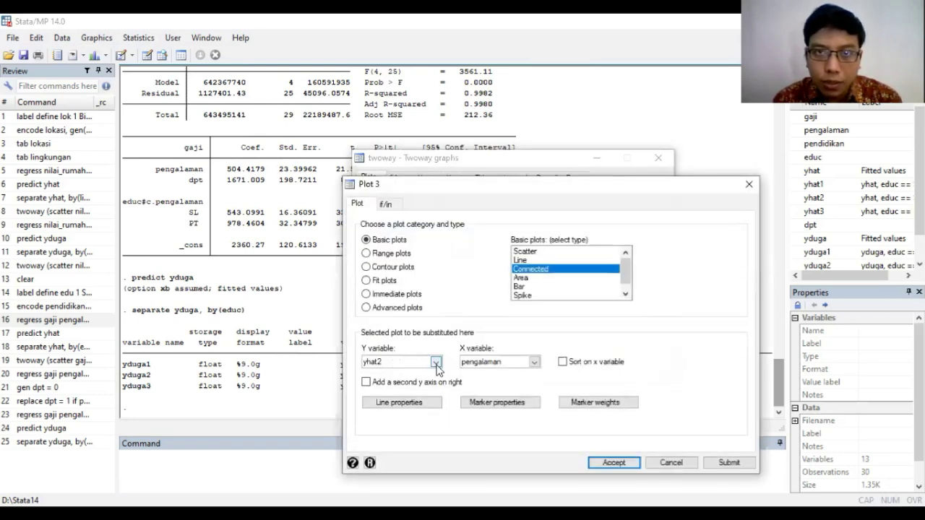
{"action": "left_click", "coordinate": [436, 364]}
{"action": "left_click", "coordinate": [386, 446]}
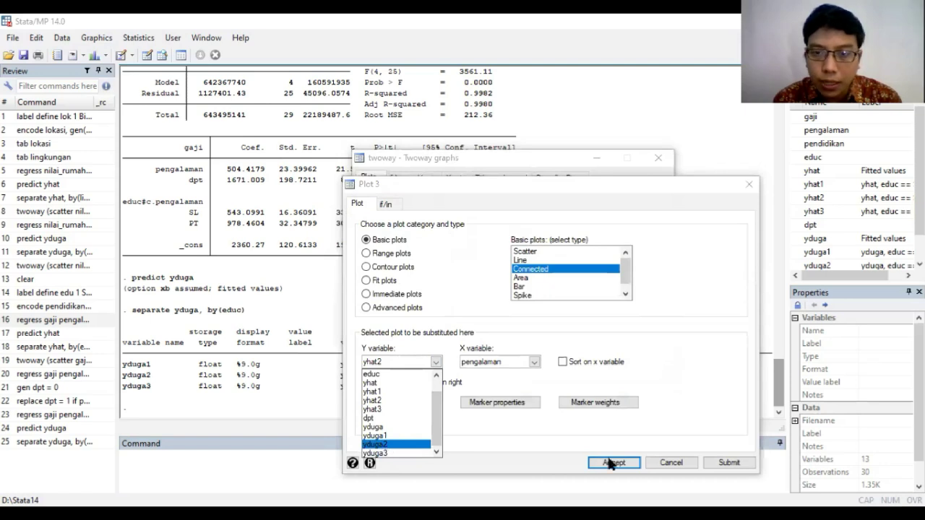
{"action": "left_click", "coordinate": [613, 462]}
Step: Change the Y variable of Plot 4 to yduga3 and draw the twoway graph
{"action": "left_click", "coordinate": [397, 239]}
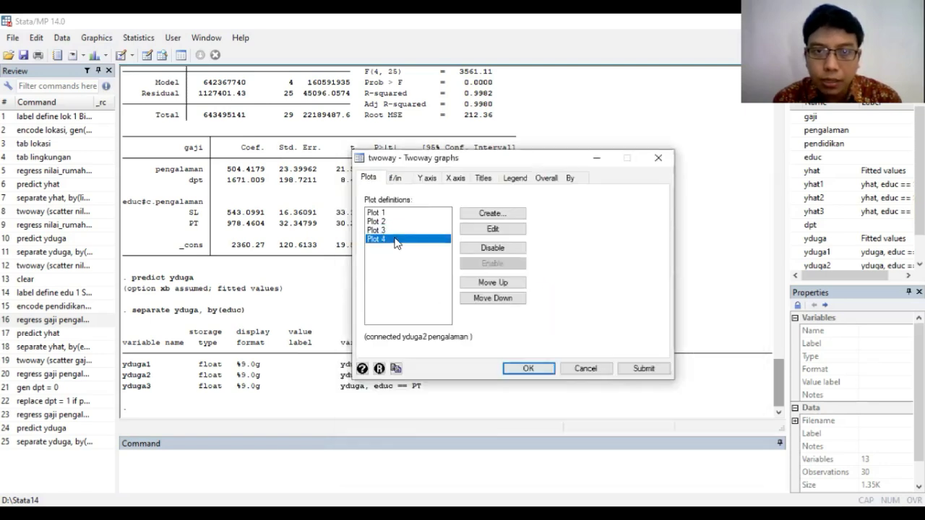
{"action": "left_click", "coordinate": [492, 228]}
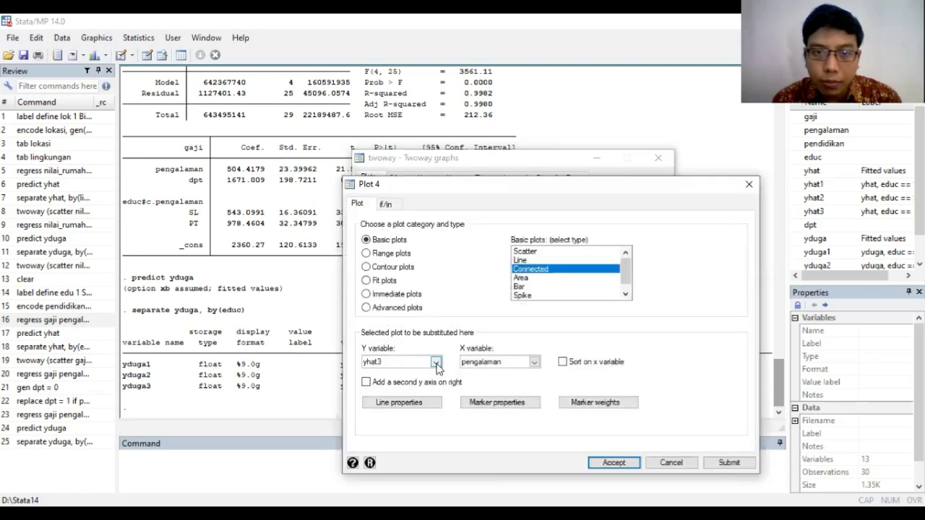
{"action": "left_click", "coordinate": [436, 362]}
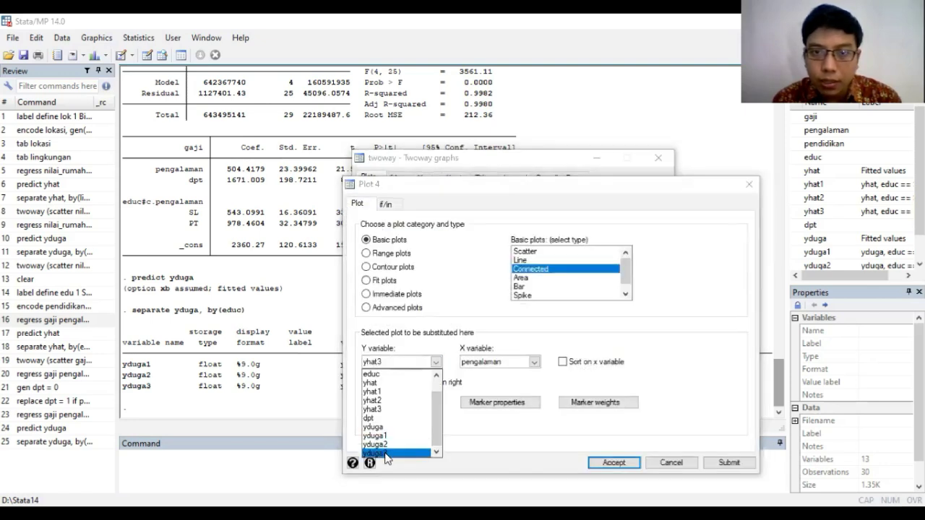
{"action": "left_click", "coordinate": [385, 453]}
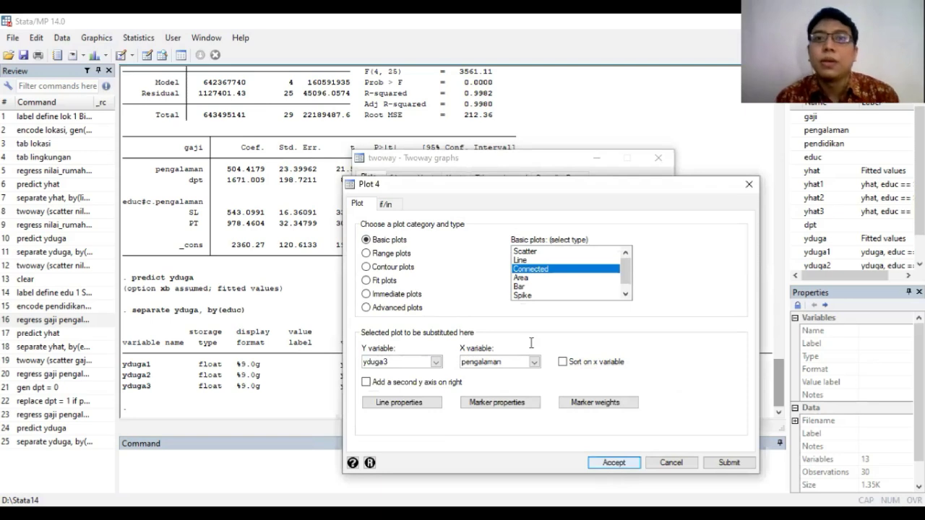
{"action": "key", "text": "Return"}
{"action": "left_click", "coordinate": [526, 369]}
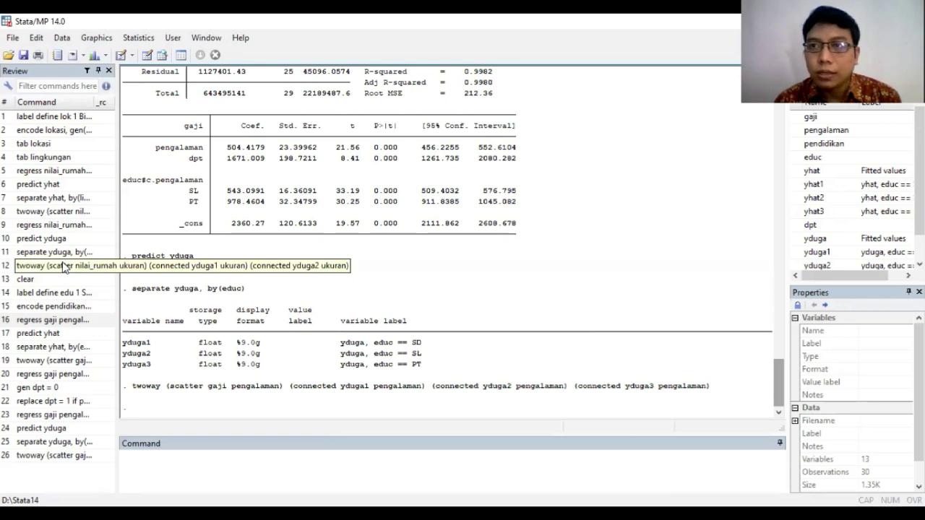
Step: Copy all commands in the Review history, from label define lok through the last twoway command
{"action": "left_click", "coordinate": [66, 119]}
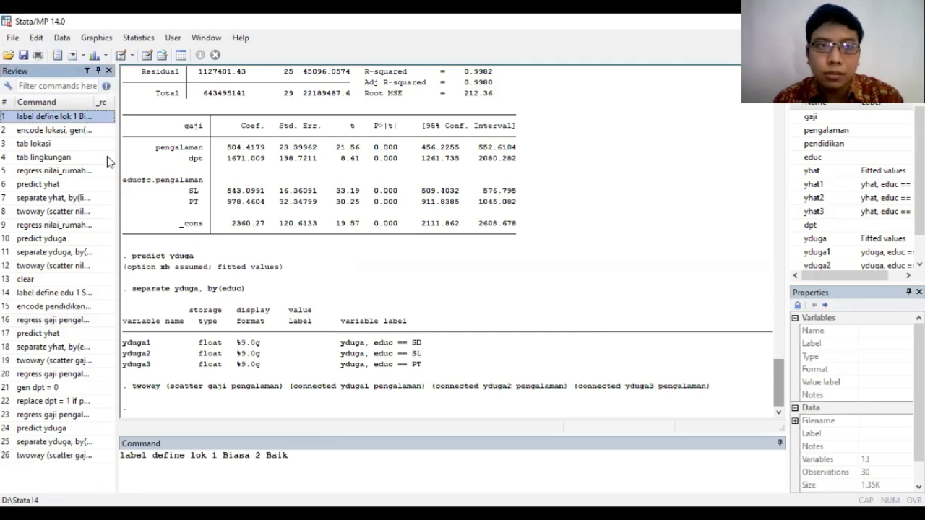
{"action": "key", "text": "shift+Down"}
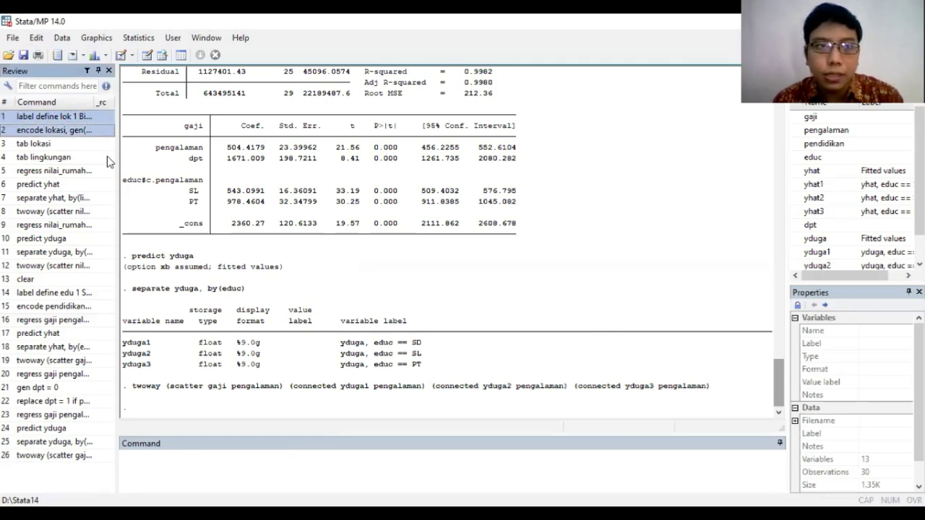
{"action": "key", "text": "shift+Down"}
{"action": "key", "text": "shift+Down"}
{"action": "key", "text": "shift+Down"}
{"action": "key", "text": "shift+Down"}
{"action": "key", "text": "shift+Down"}
{"action": "key", "text": "shift+Down"}
{"action": "key", "text": "shift+Down"}
{"action": "key", "text": "shift+Down"}
{"action": "key", "text": "shift+Down"}
{"action": "key", "text": "shift+Down"}
{"action": "key", "text": "shift+Down"}
{"action": "key", "text": "shift+Down"}
{"action": "key", "text": "shift+Down"}
{"action": "key", "text": "shift+Down"}
{"action": "key", "text": "shift+Down"}
{"action": "key", "text": "shift+Down"}
{"action": "key", "text": "shift+Down"}
{"action": "key", "text": "shift+Down"}
{"action": "key", "text": "shift+Down"}
{"action": "key", "text": "shift+Down"}
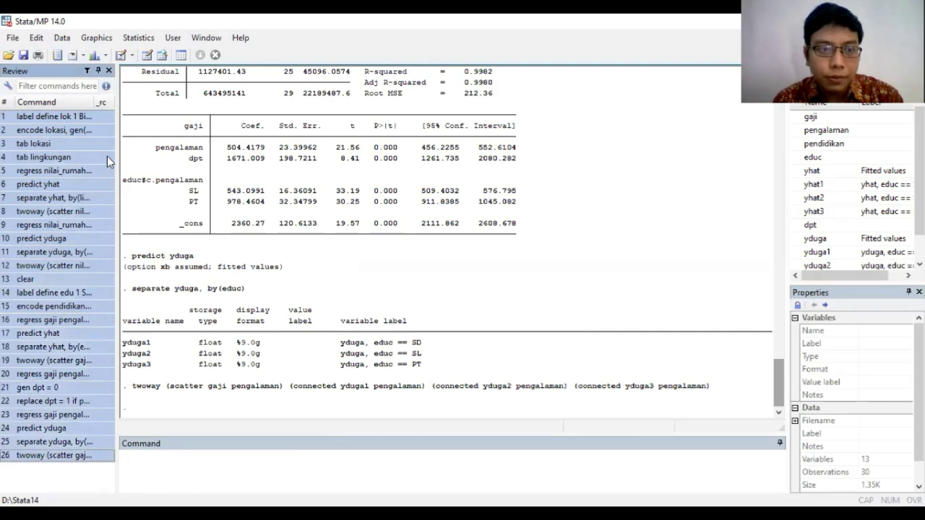
{"action": "right_click", "coordinate": [73, 113]}
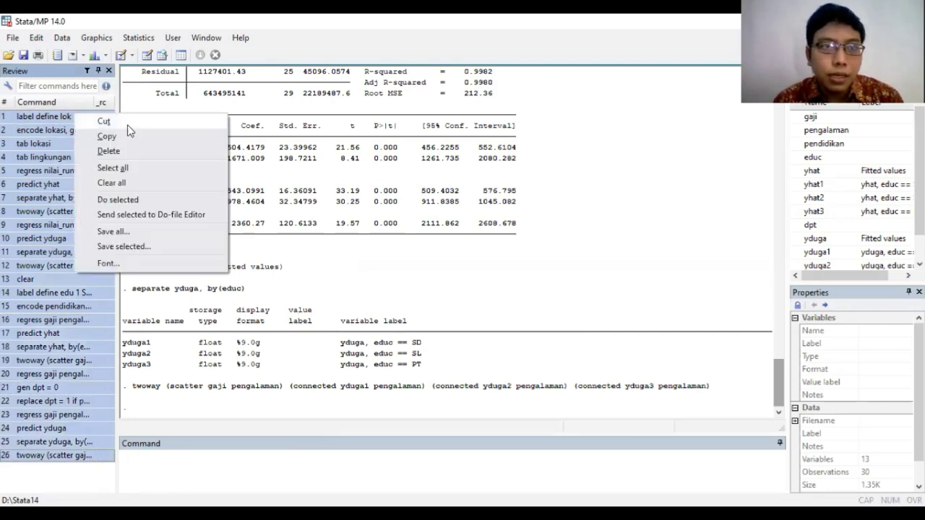
{"action": "left_click", "coordinate": [107, 135]}
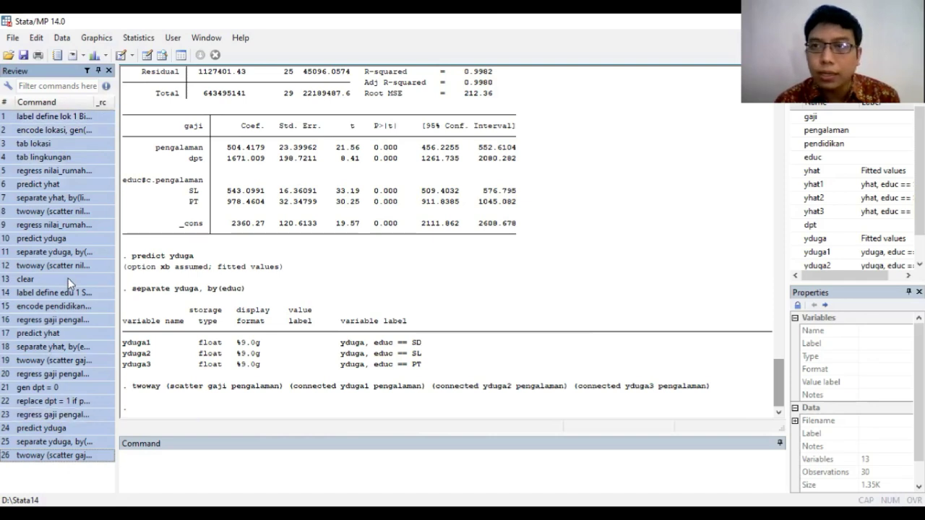
Step: Open a new do-file in the Do-file Editor and paste the copied commands into it
{"action": "left_click", "coordinate": [120, 54]}
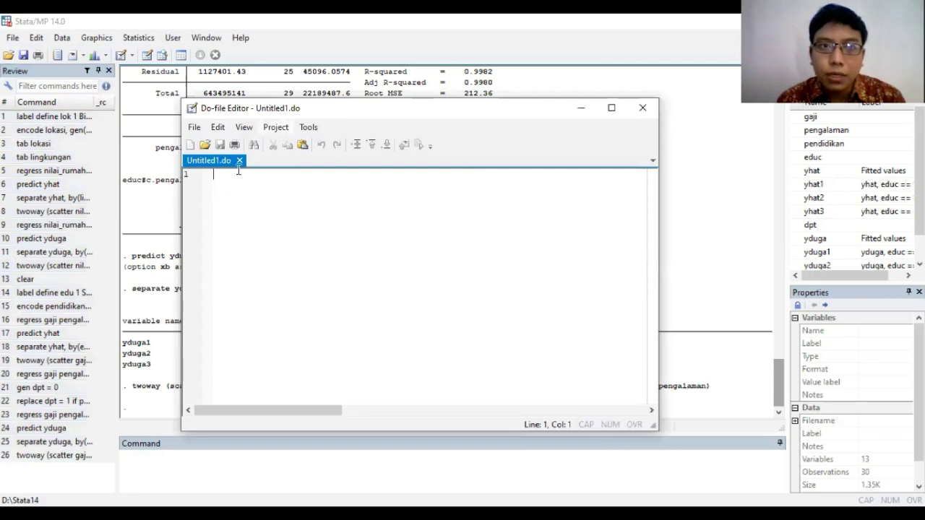
{"action": "right_click", "coordinate": [222, 178]}
{"action": "left_click", "coordinate": [232, 248]}
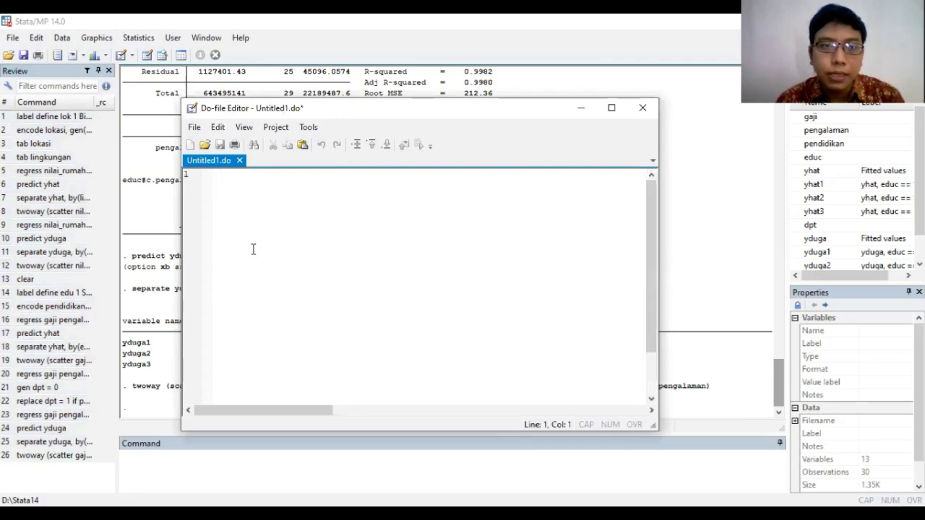
{"action": "left_click_drag", "start_coordinate": [289, 413], "coordinate": [210, 410]}
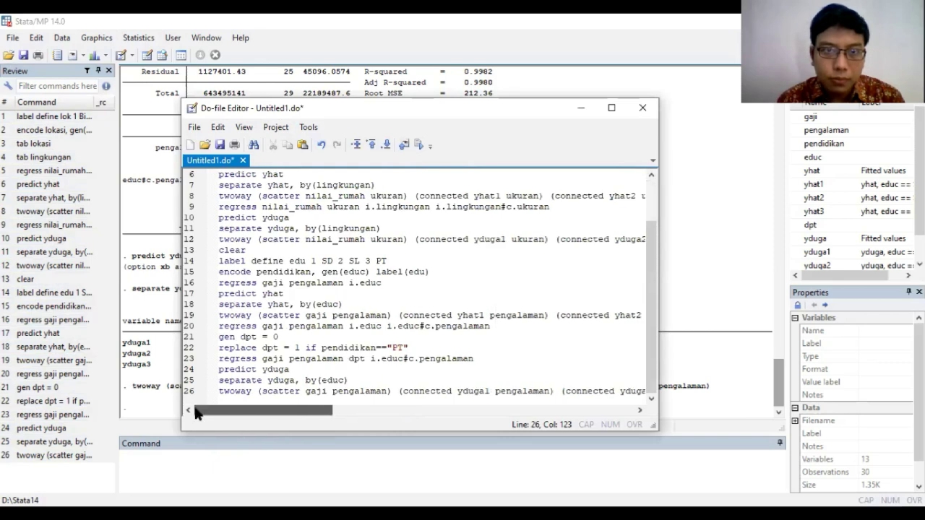
{"action": "left_click", "coordinate": [316, 175]}
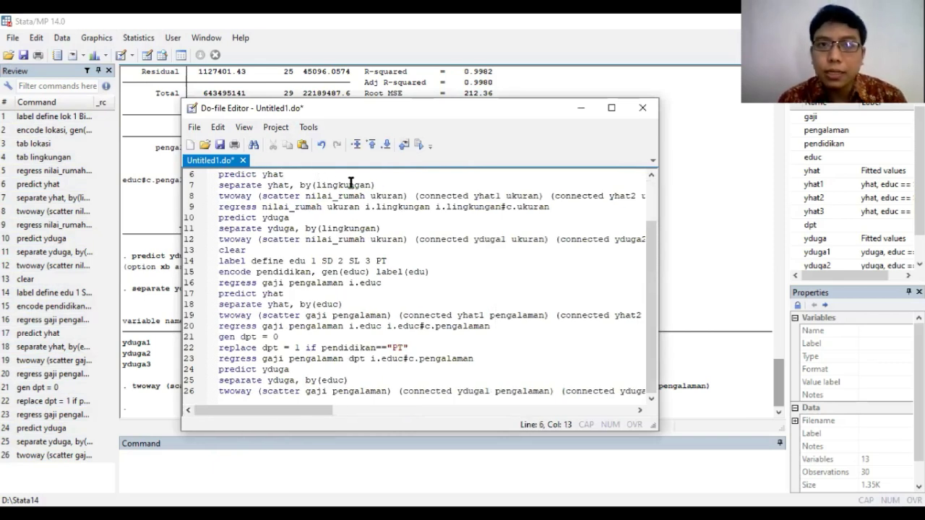
{"action": "key", "text": "Return"}
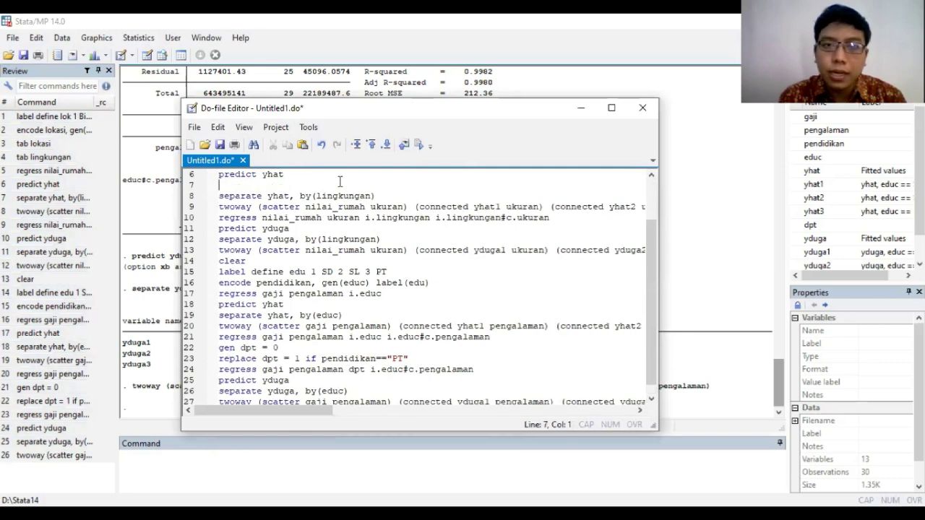
{"action": "key", "text": "BackSpace"}
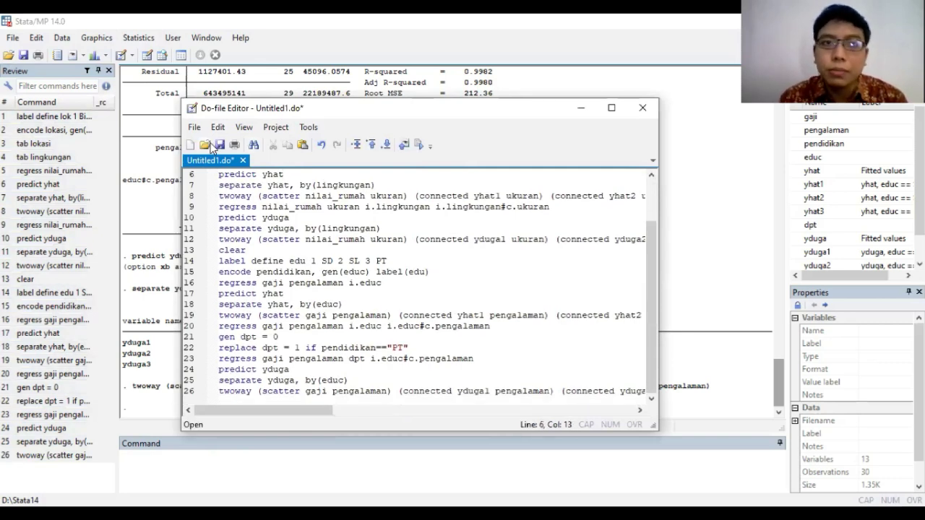